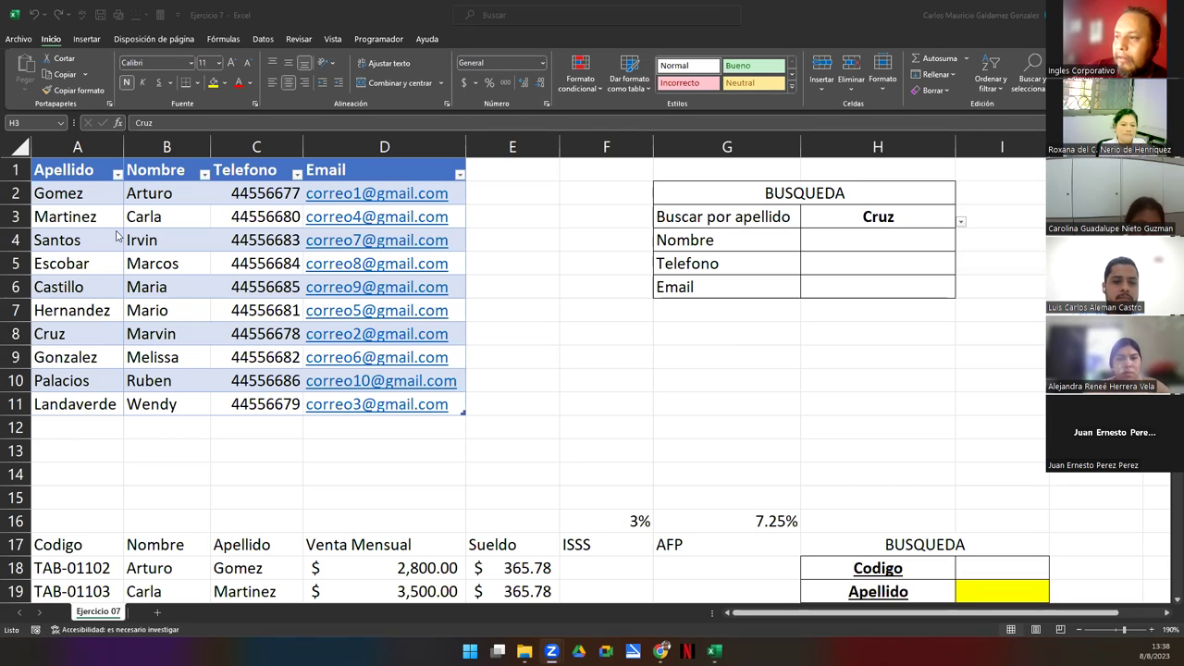
drag(465, 196, 422, 410)
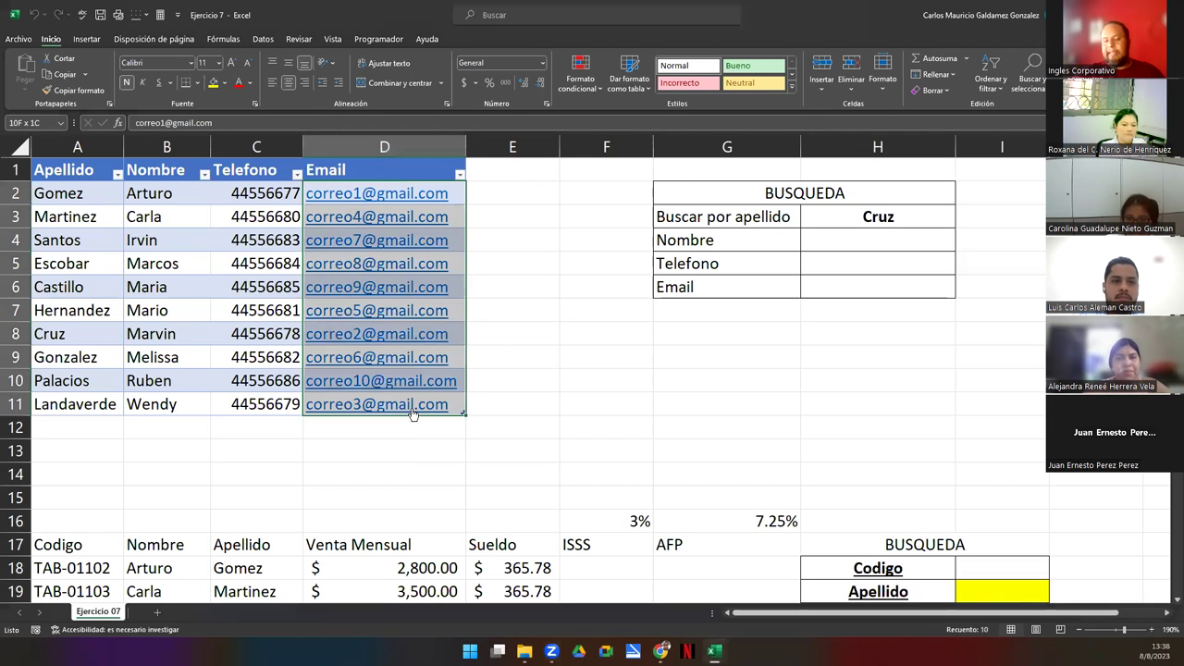
click(227, 444)
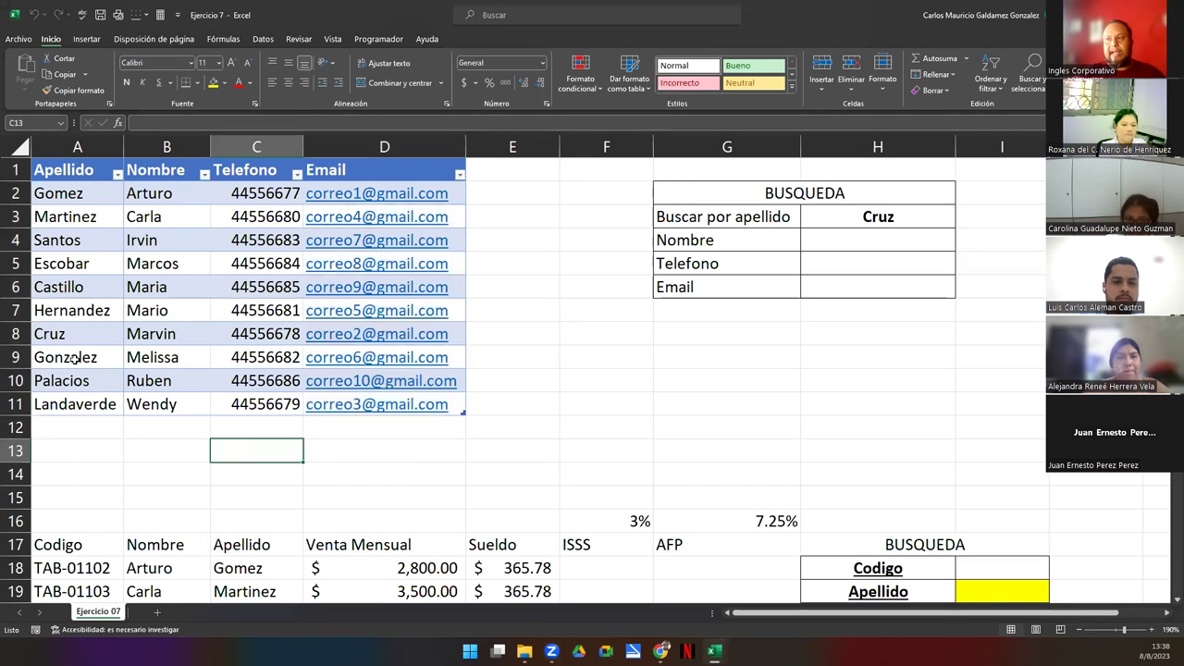
click(57, 193)
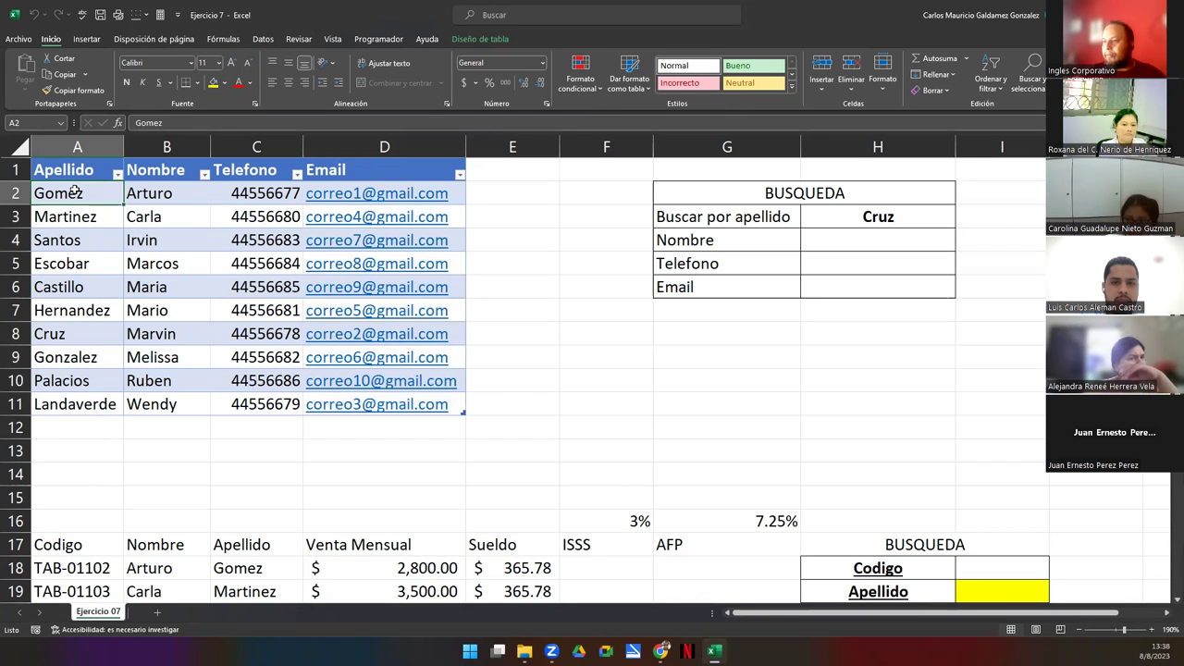
drag(74, 192, 402, 418)
click(153, 314)
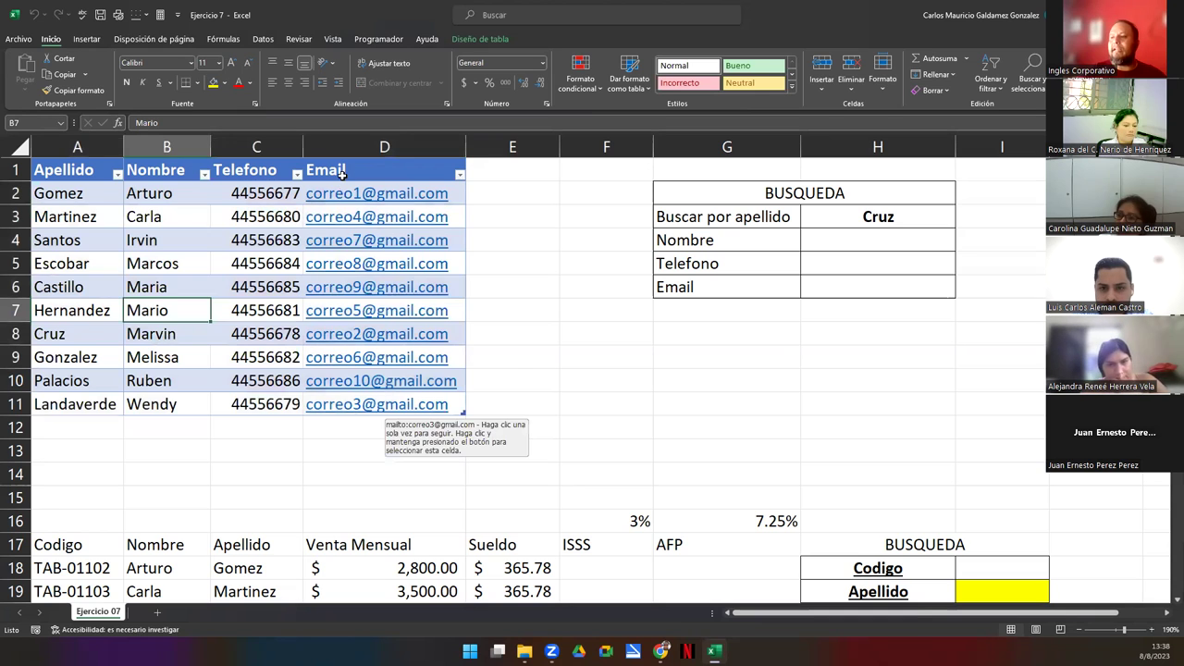
Step: Sort the contact table's rows A2:D11 in ascending order by the Email column
drag(407, 194, 74, 407)
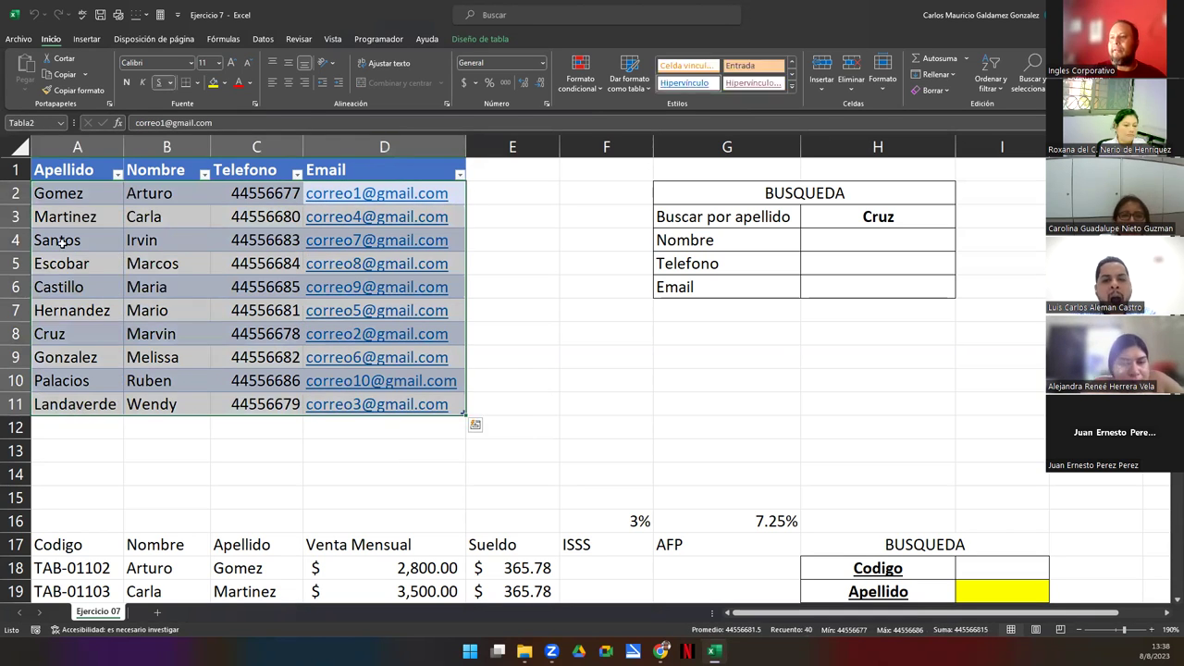
click(987, 91)
click(994, 108)
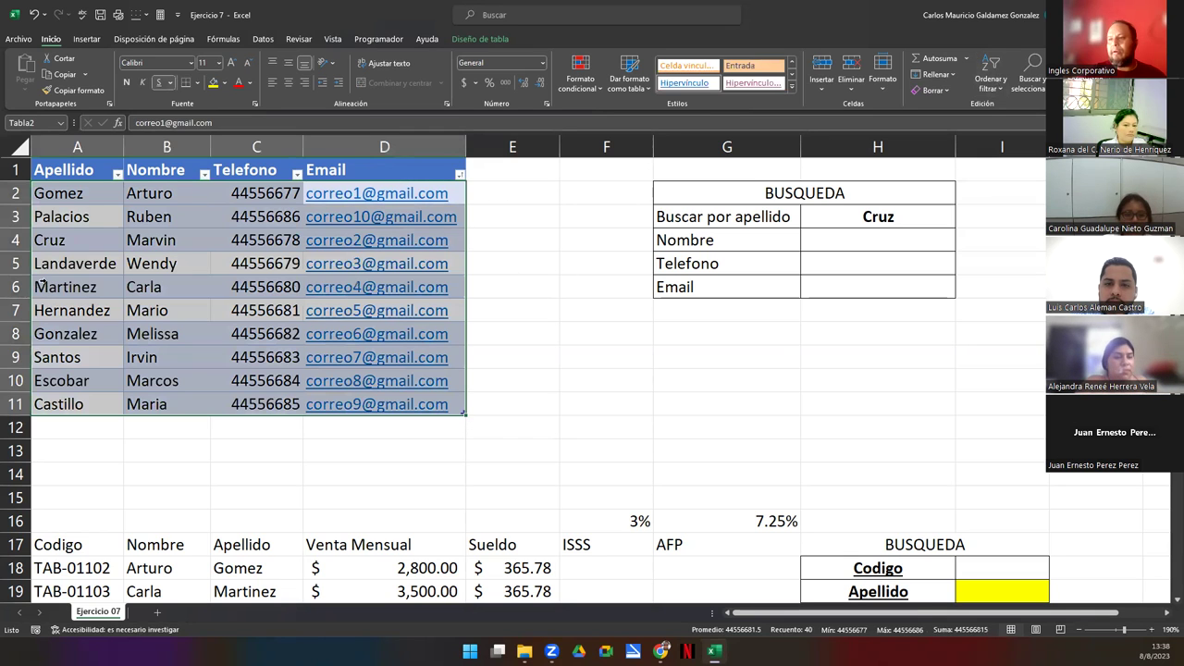
click(130, 281)
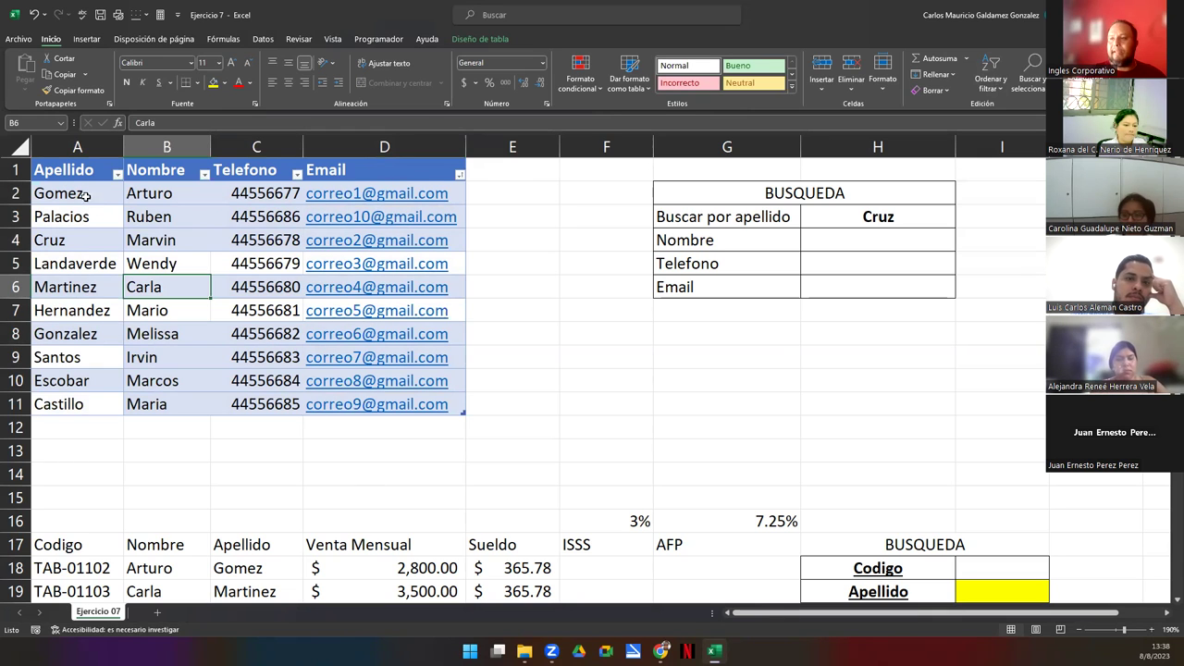
Step: Sort the contact table's rows A2:D11 in ascending order by the Apellido column
click(57, 196)
drag(57, 195, 417, 410)
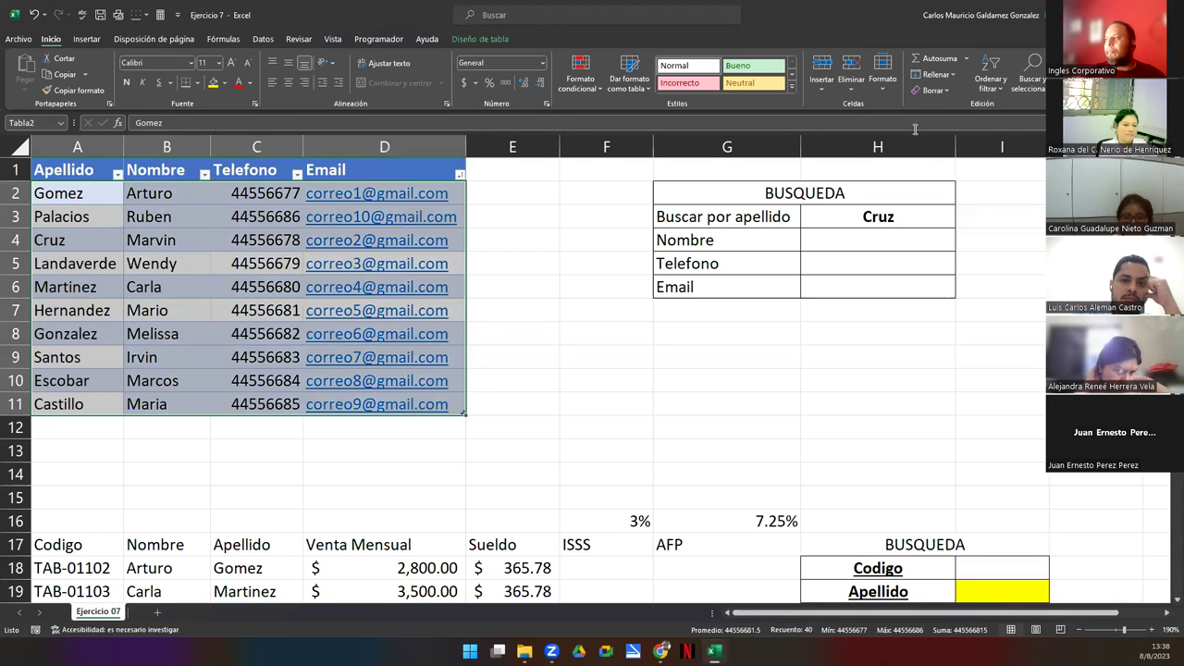
click(998, 86)
click(996, 109)
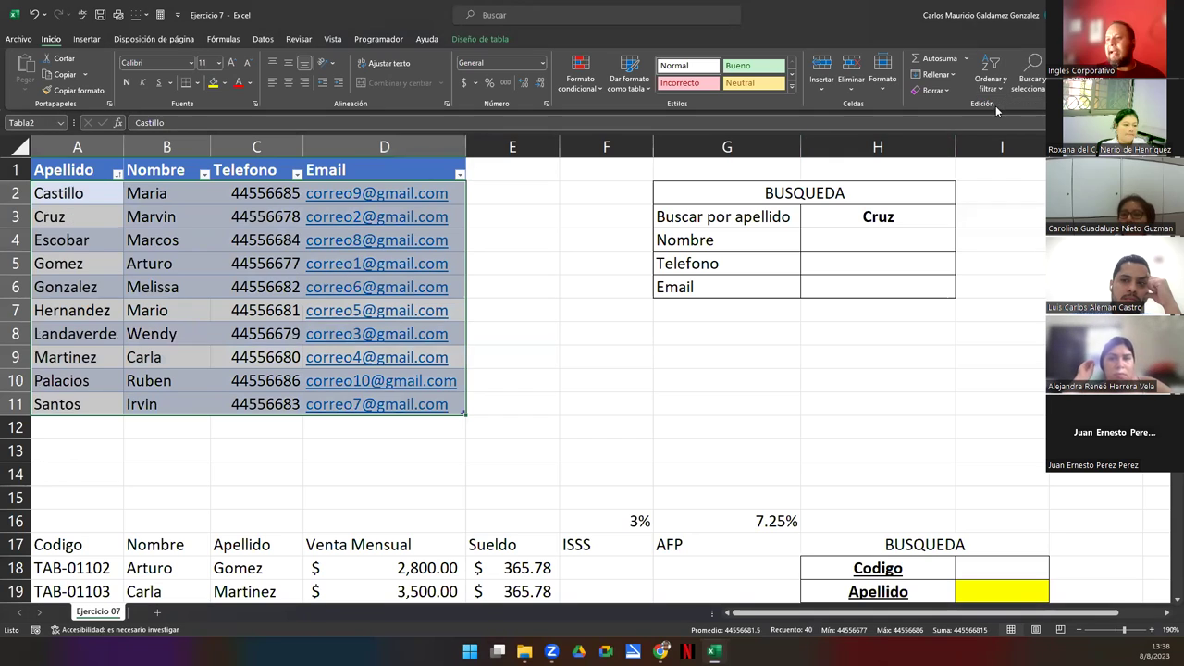
click(62, 400)
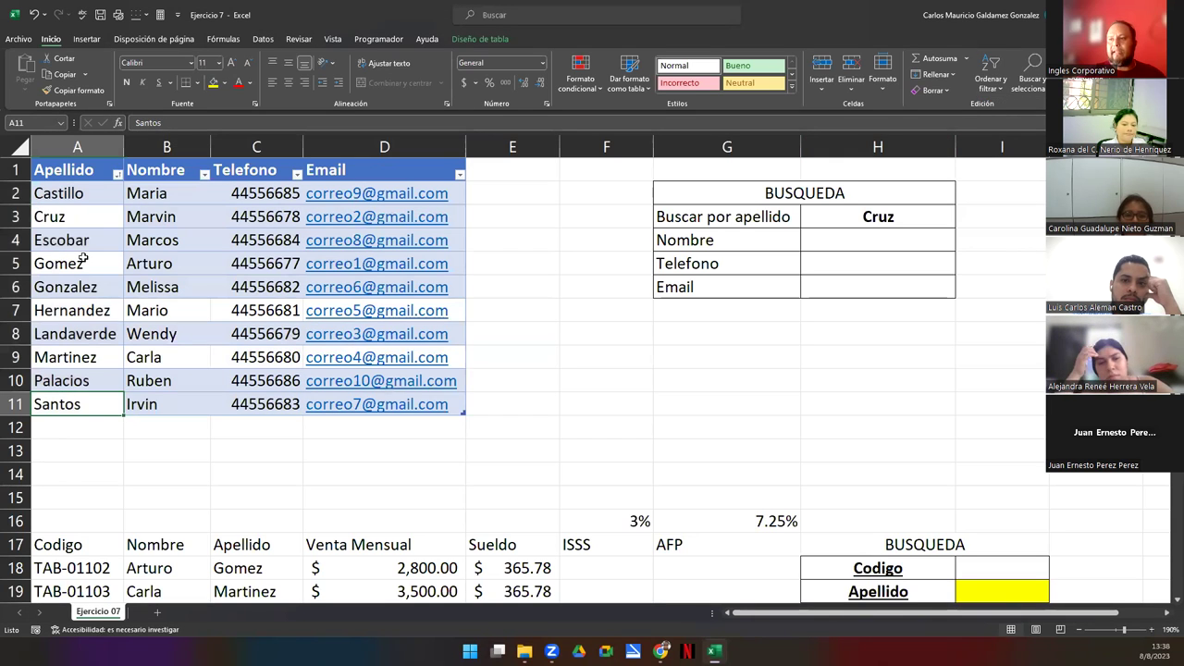
click(66, 191)
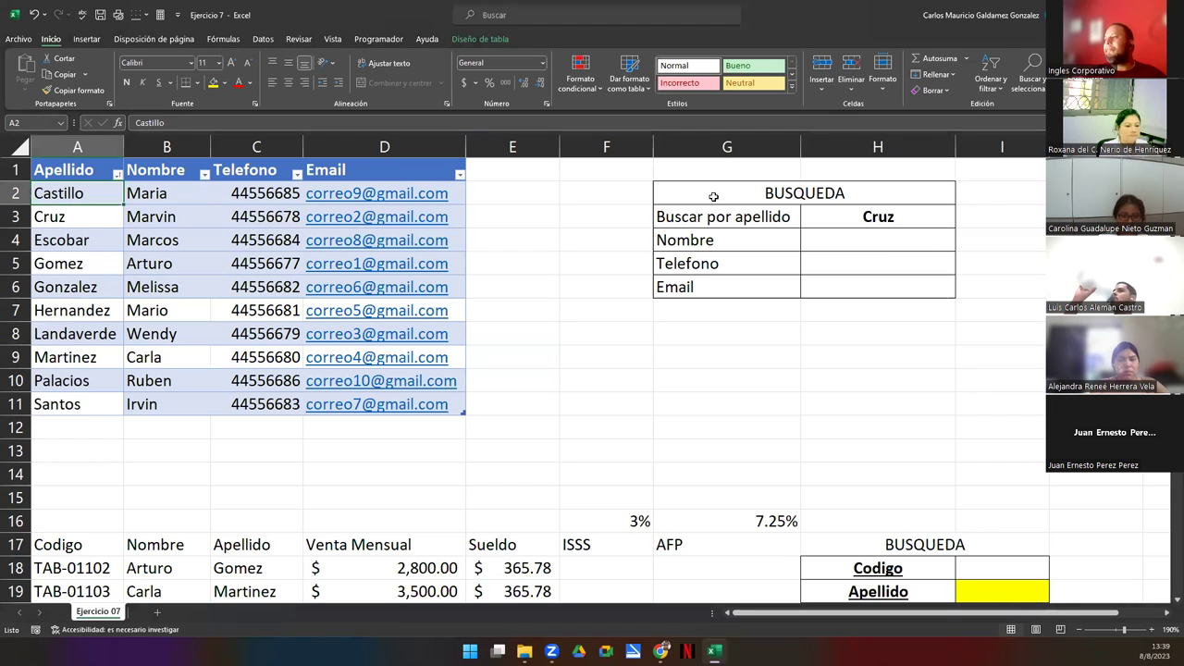
drag(713, 194, 725, 288)
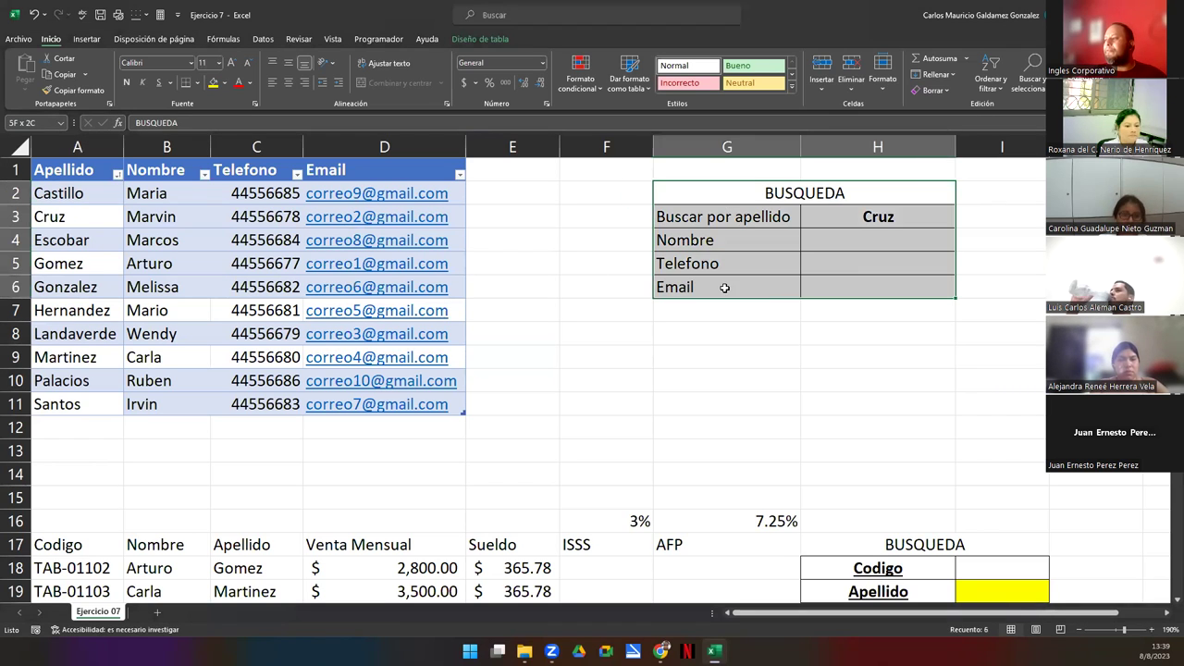
click(708, 224)
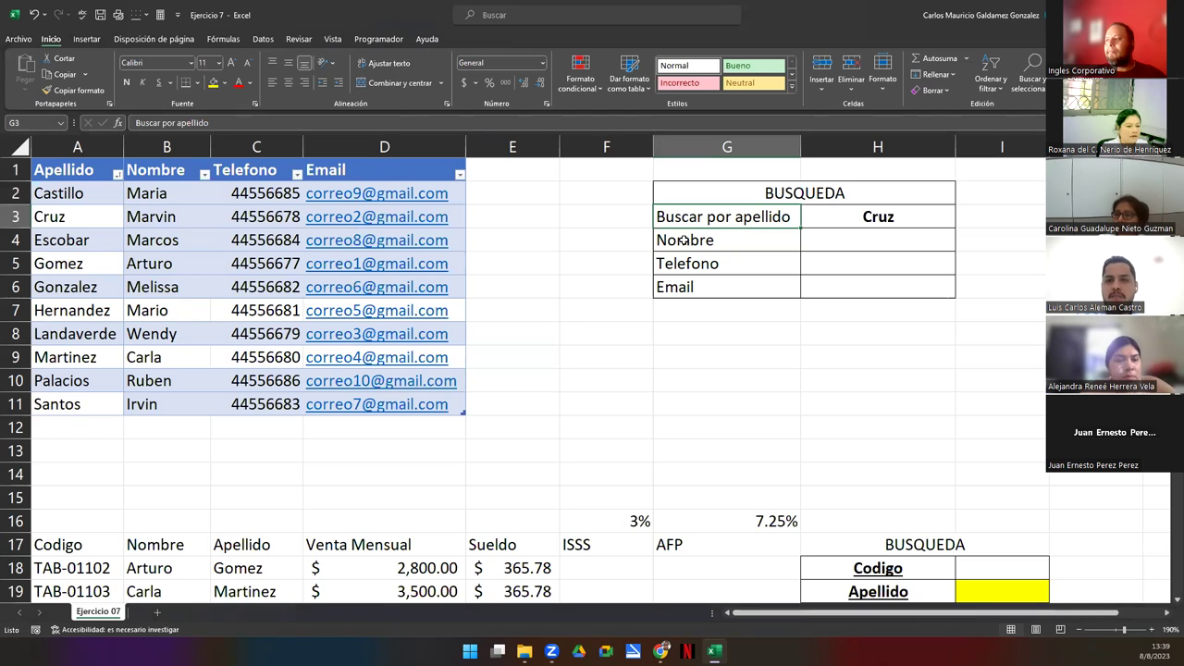
drag(683, 239, 705, 292)
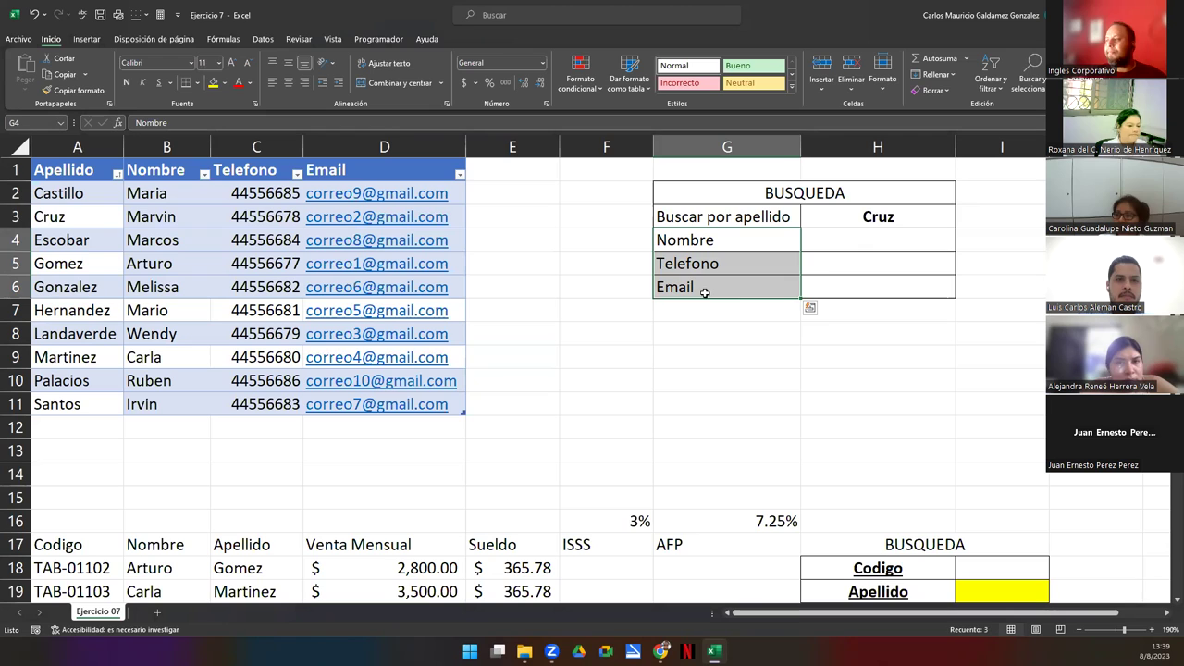
Step: Check the surname choices offered for Buscar por apellido in H3 and clear that cell's value
click(864, 224)
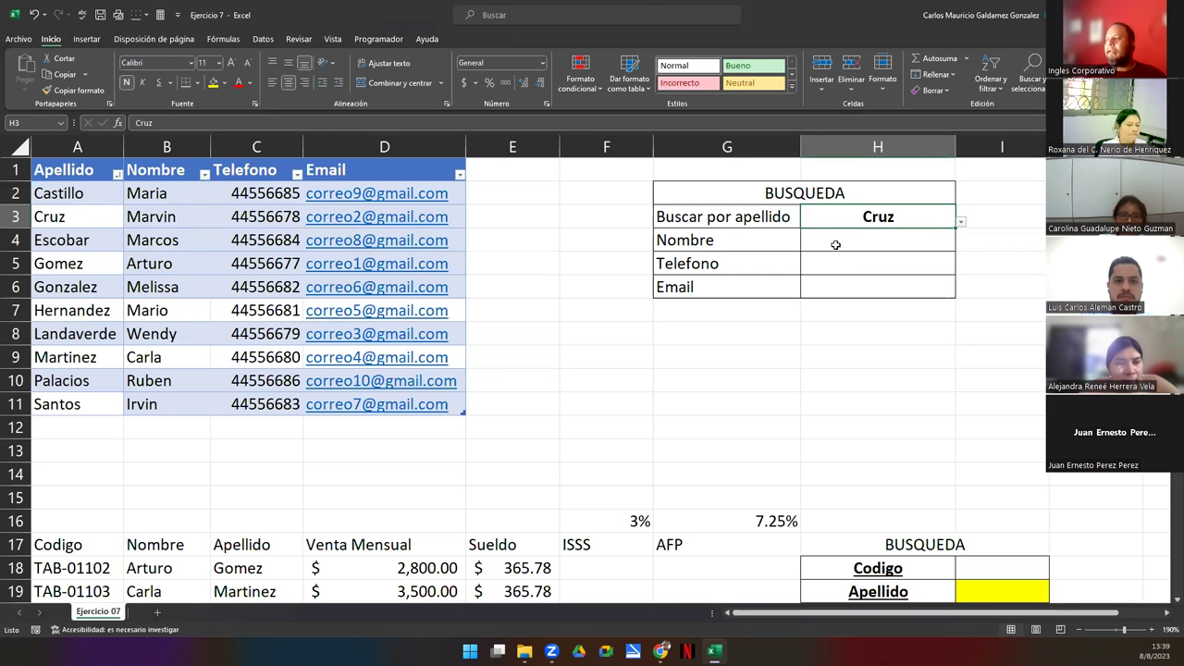
click(962, 226)
scroll(957, 286, up, 1)
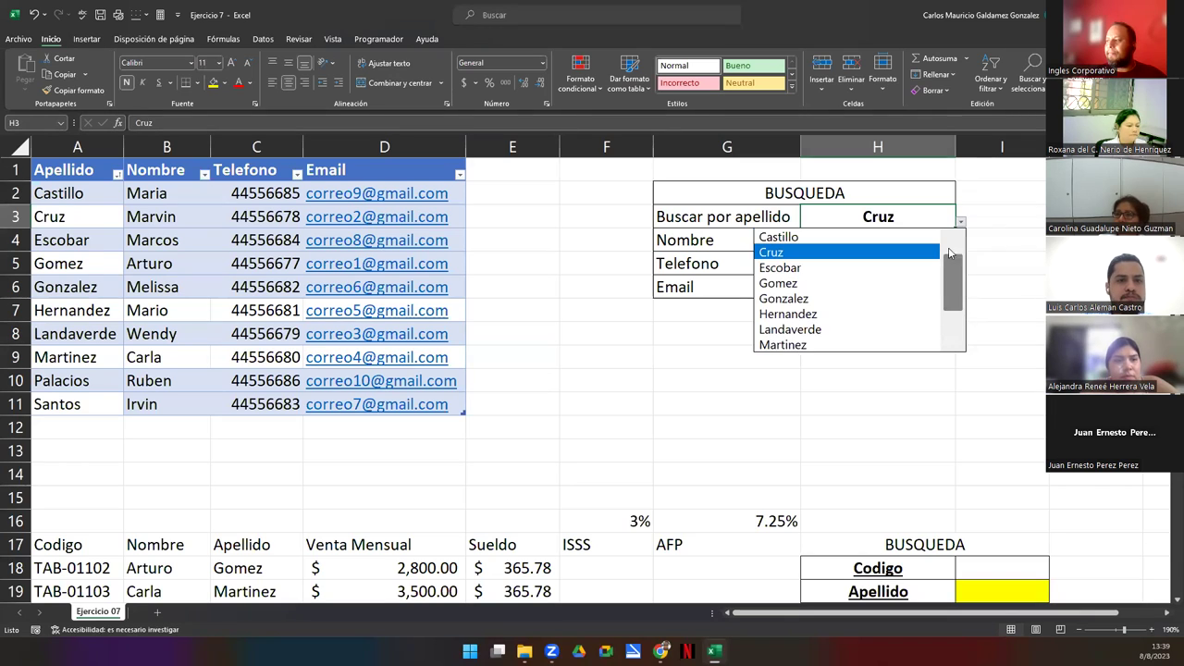
scroll(953, 264, down, 1)
scroll(956, 276, up, 1)
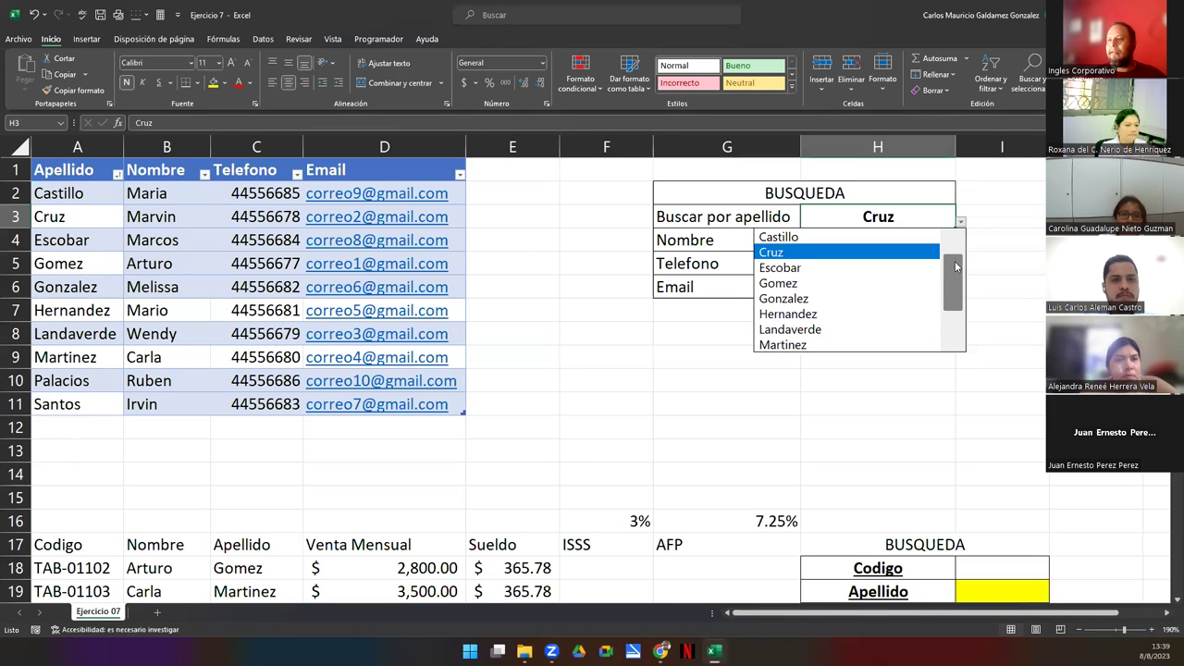
key(Escape)
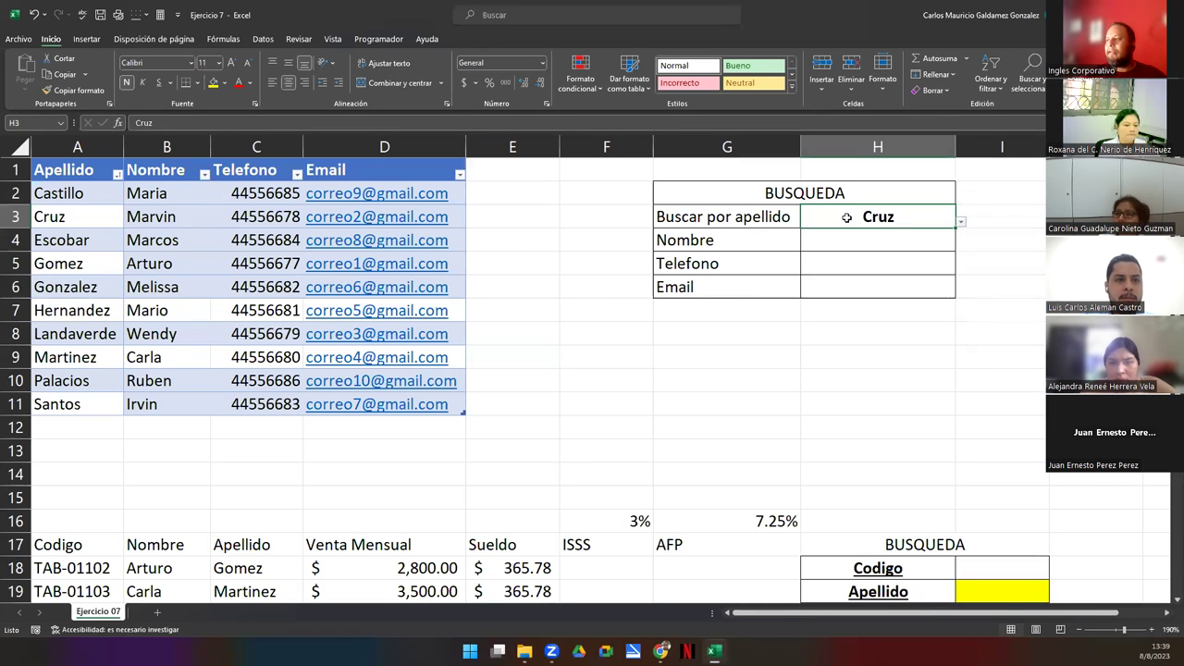
key(Delete)
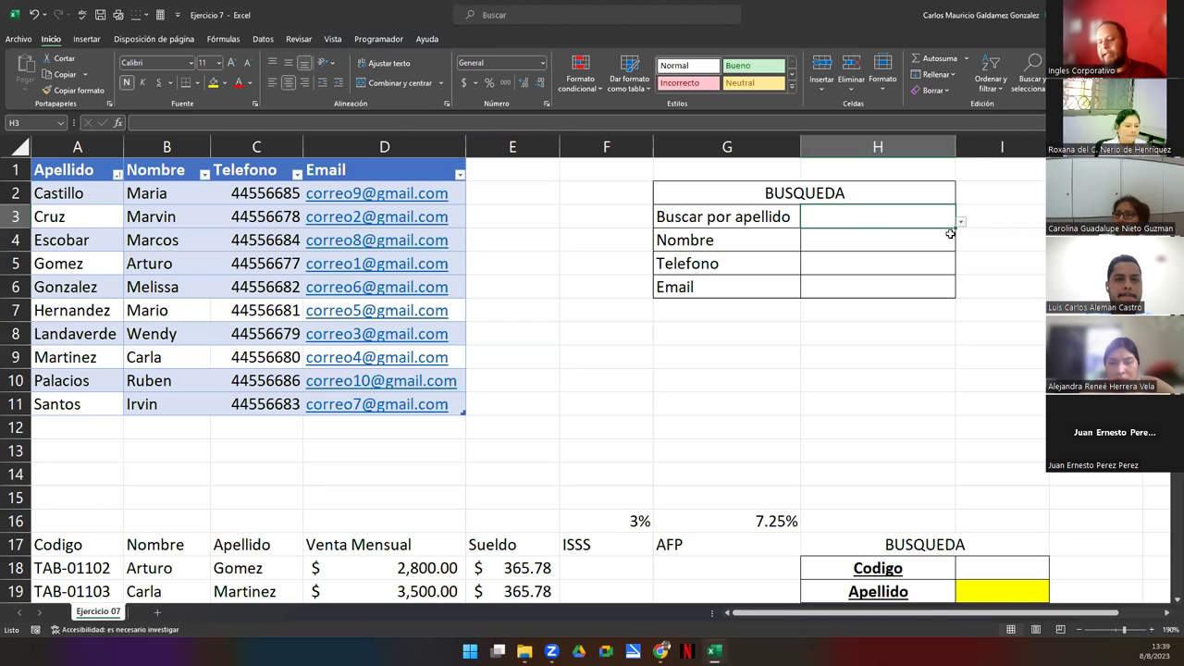
Step: Begin a BUSCARV formula in the Nombre cell H4 with H3 as the lookup value
click(856, 233)
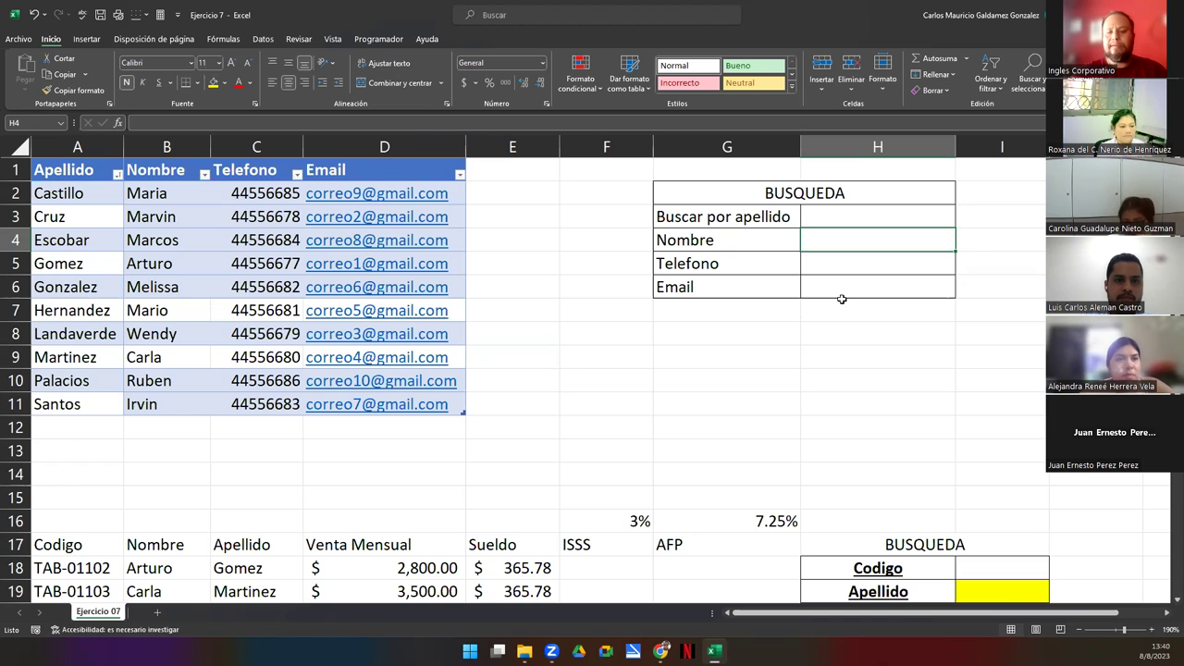
text(=)
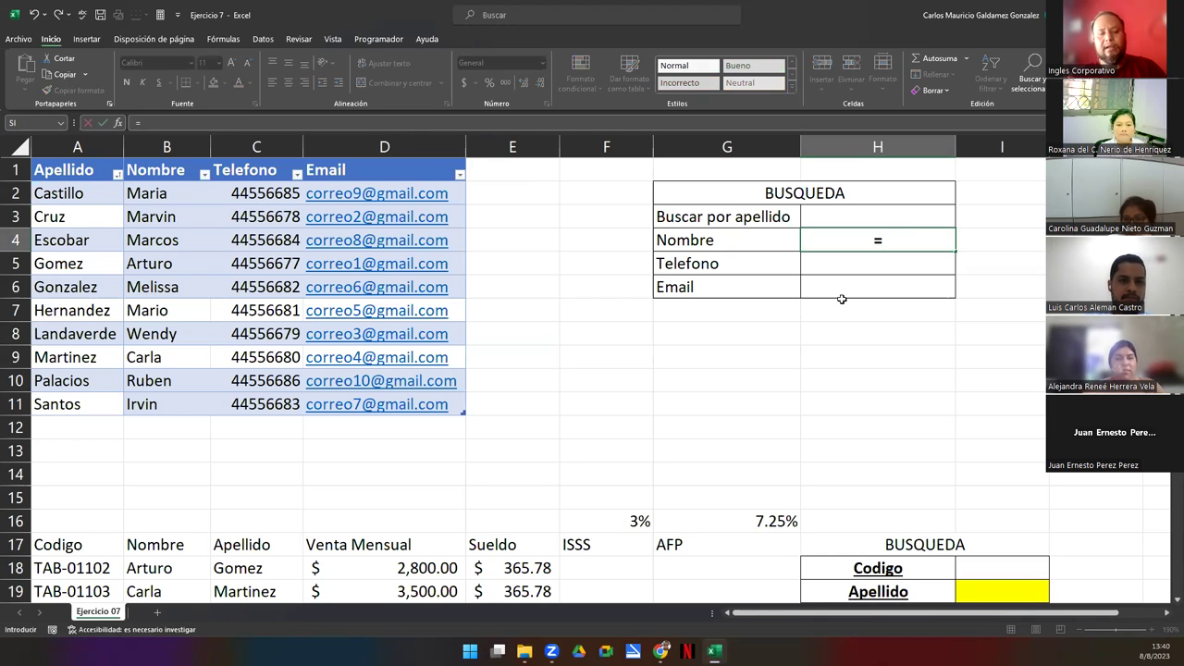
text(buscar)
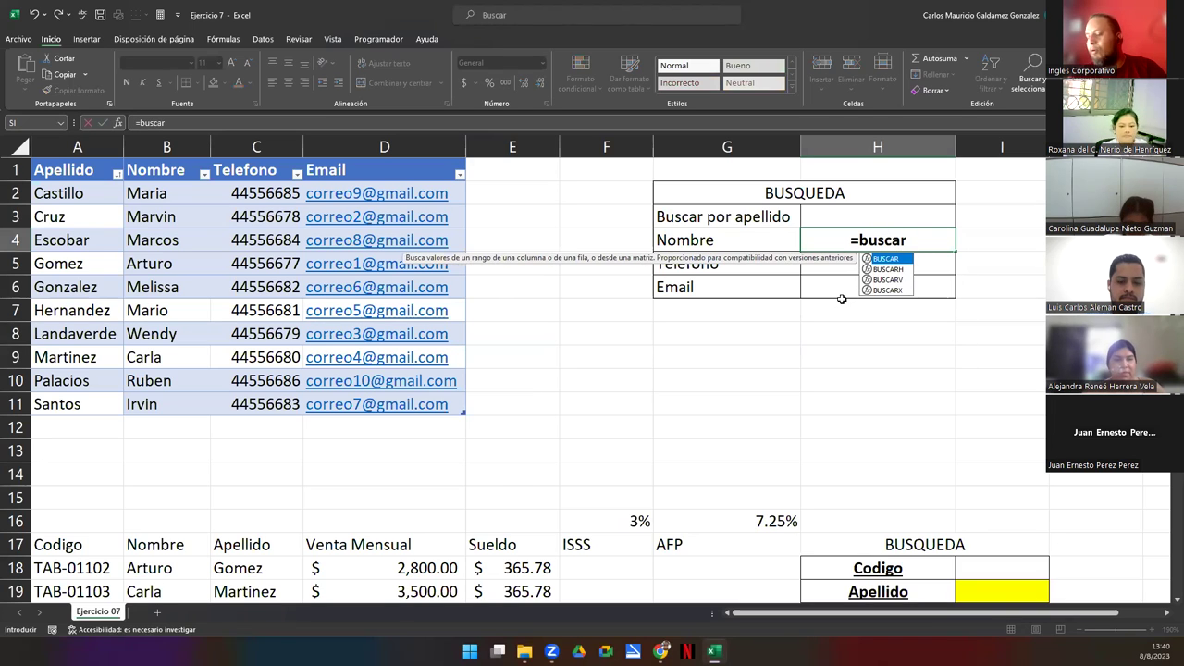
text(v)
key(Tab)
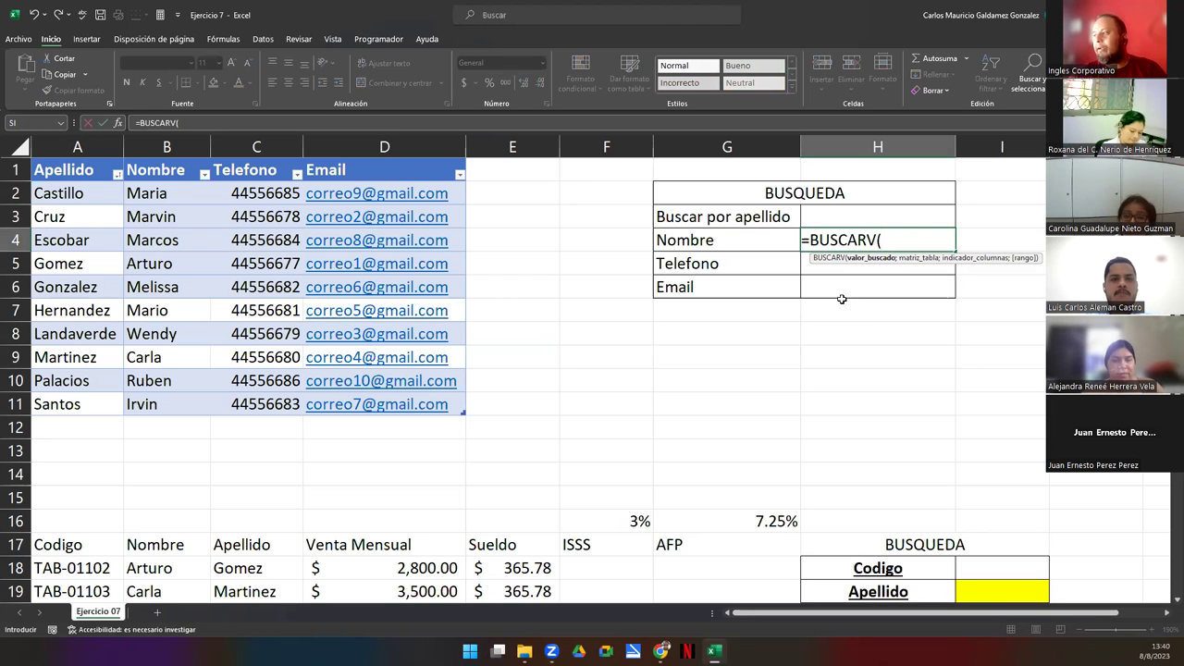
click(861, 215)
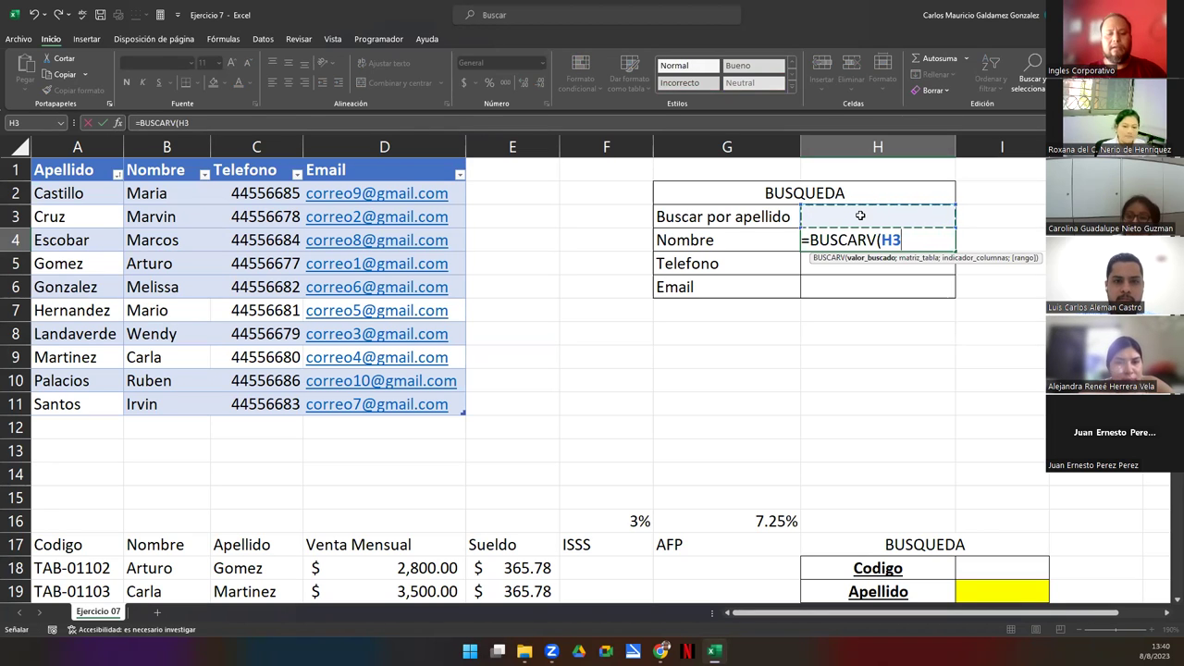
text(;)
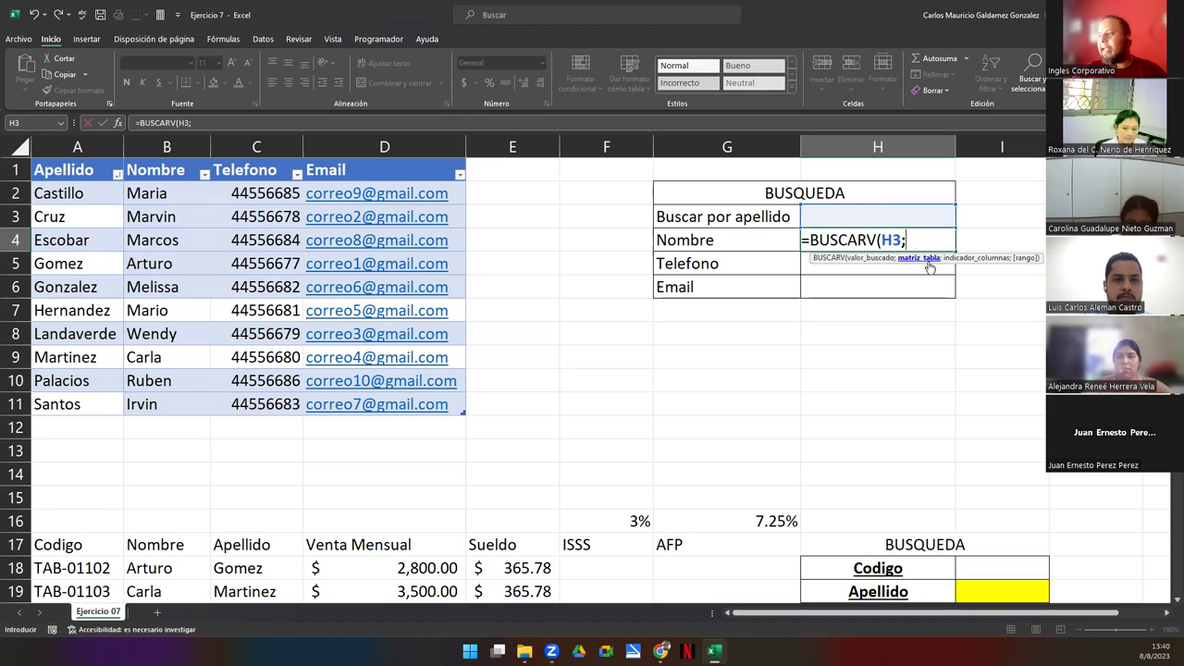
Step: Try Tabla2 and the range A2:D11 as the formula's table matrix, removing each reference again
drag(58, 191, 388, 407)
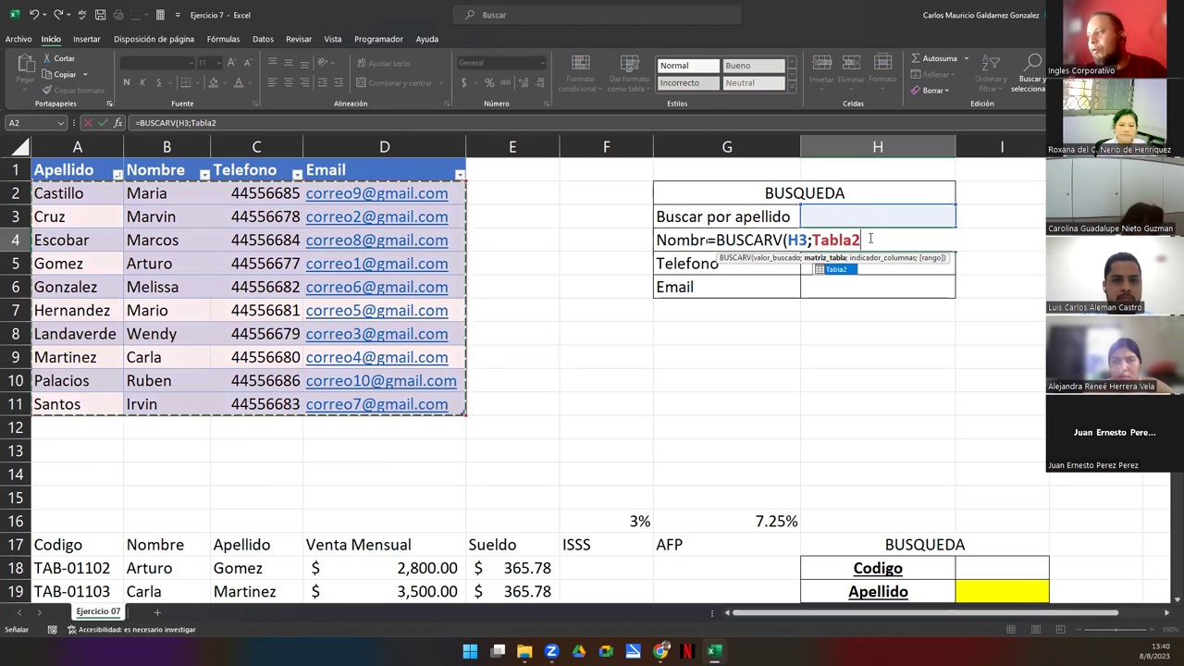
key(BackSpace)
key(BackSpace)
key(BackSpace)
key(BackSpace)
key(BackSpace)
key(BackSpace)
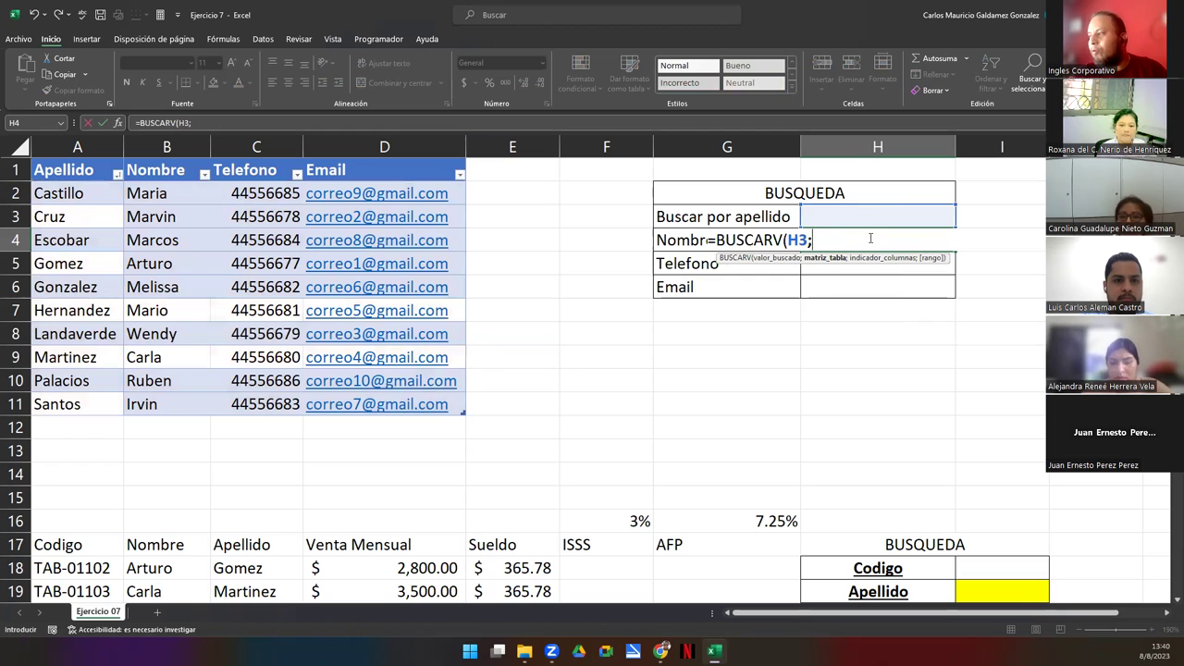
text(A2)
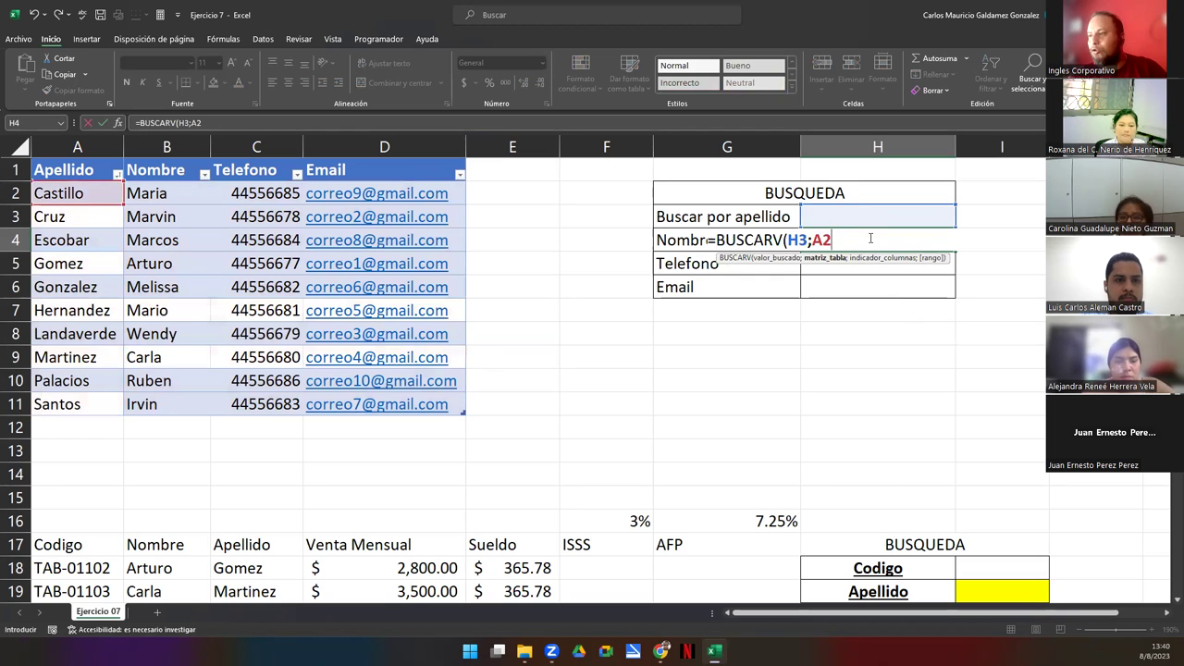
text(:D11)
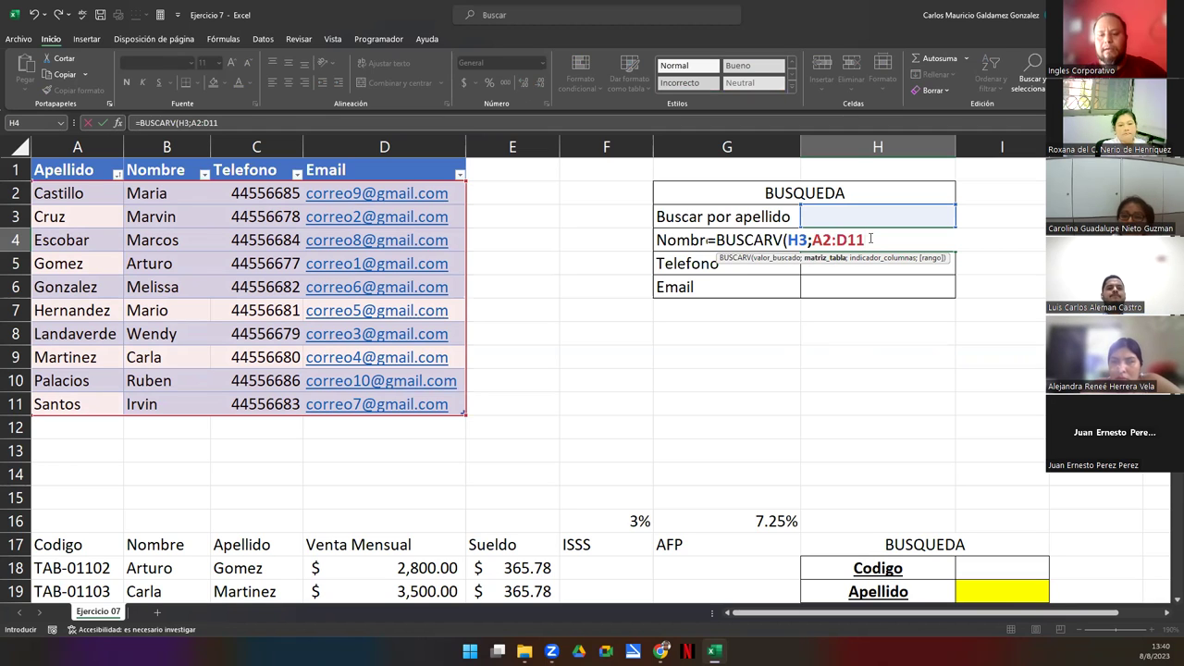
key(BackSpace)
key(BackSpace)
key(BackSpace)
key(BackSpace)
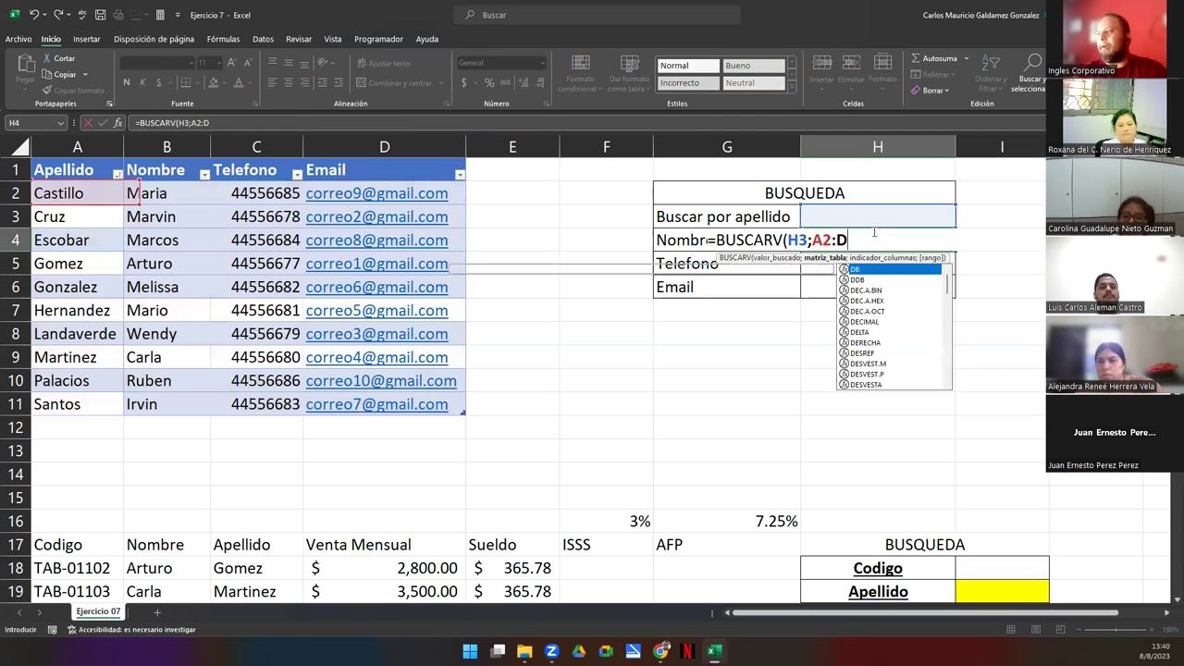
key(BackSpace)
key(BackSpace)
Step: Complete the BUSCARV formula in H4 with Tabla2 as the table matrix, column index 2 and exact match FALSO
drag(105, 201, 444, 407)
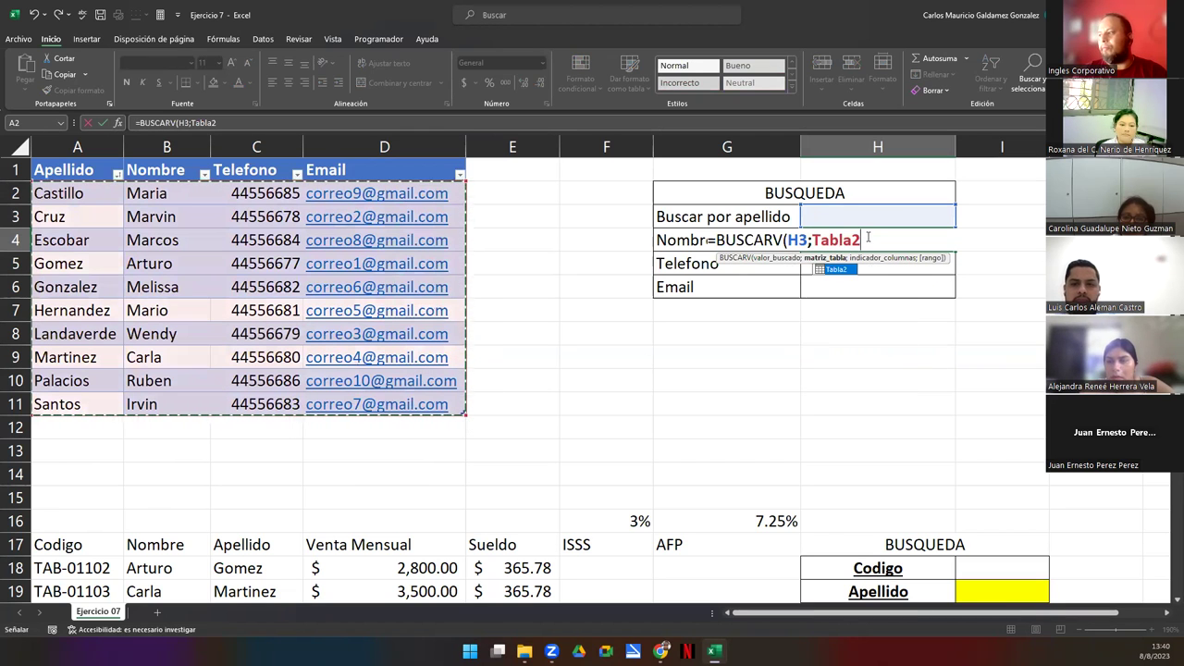
click(845, 271)
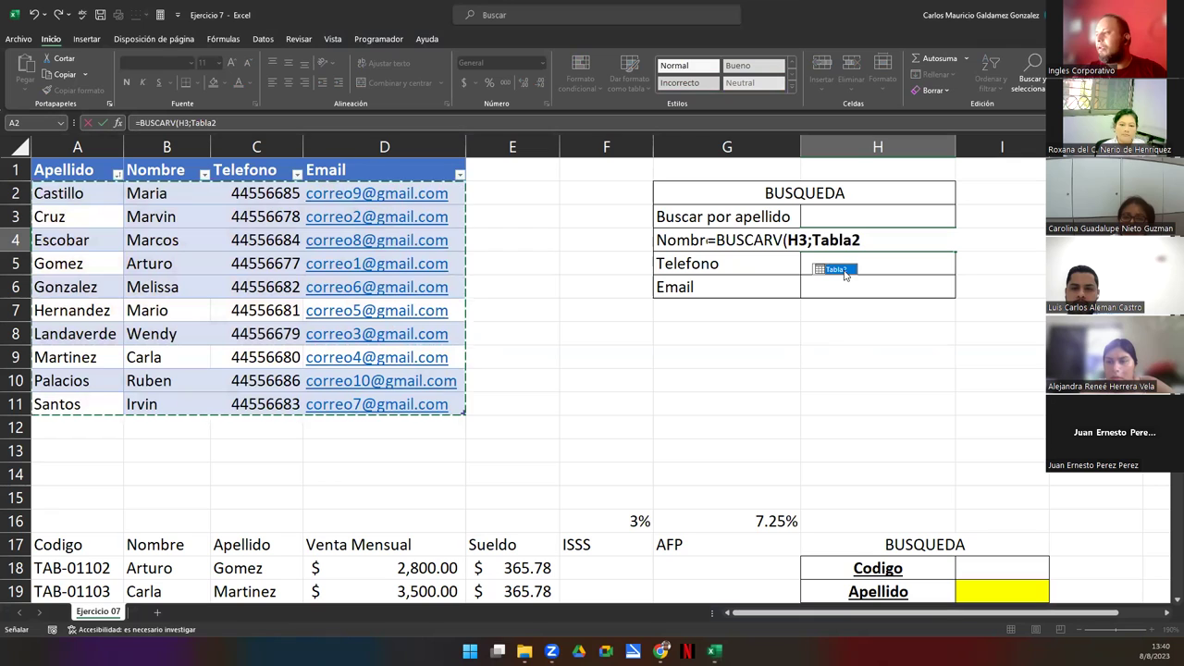
click(865, 244)
text(;2)
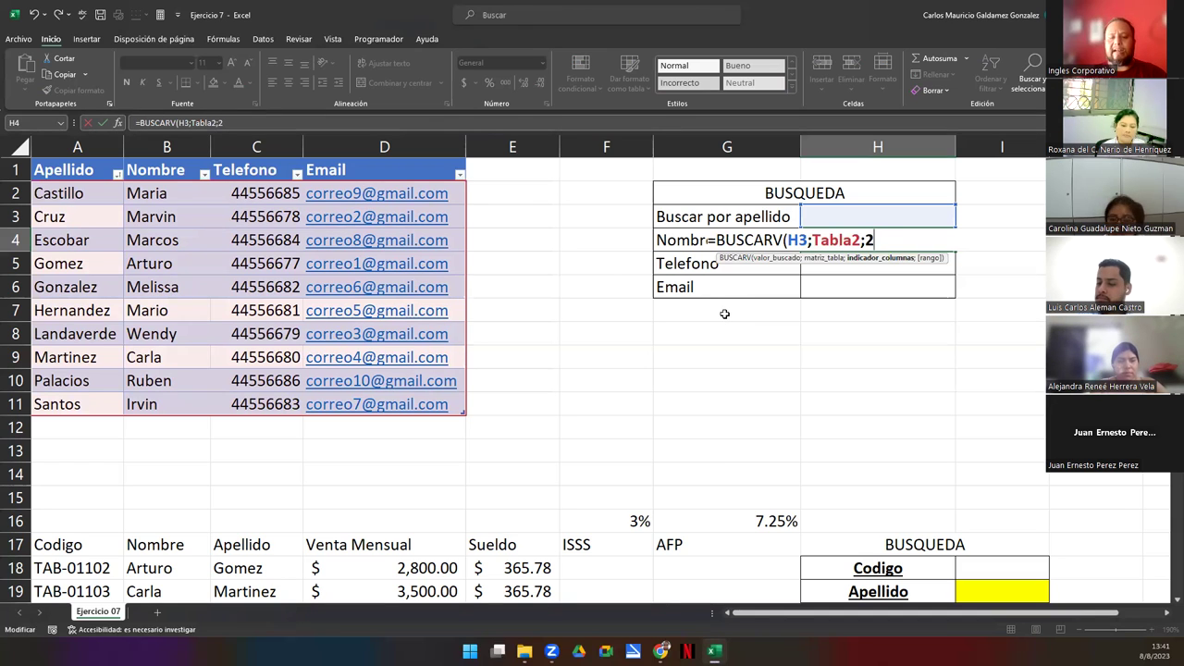
text(;)
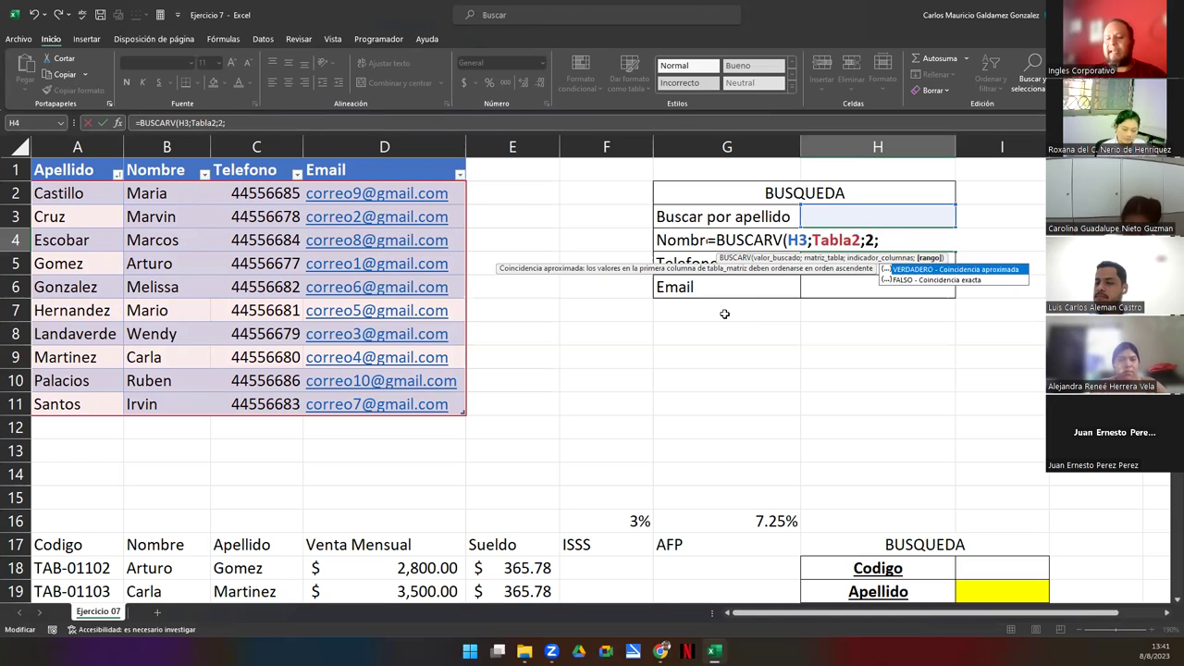
key(Down)
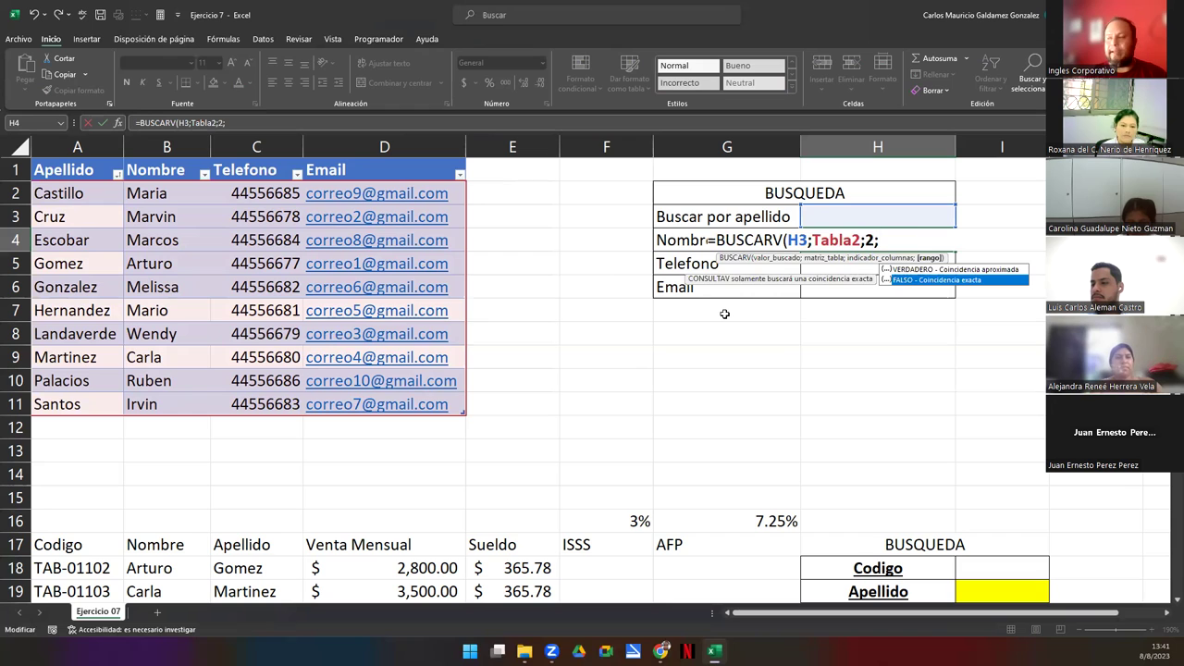
key(Tab)
text())
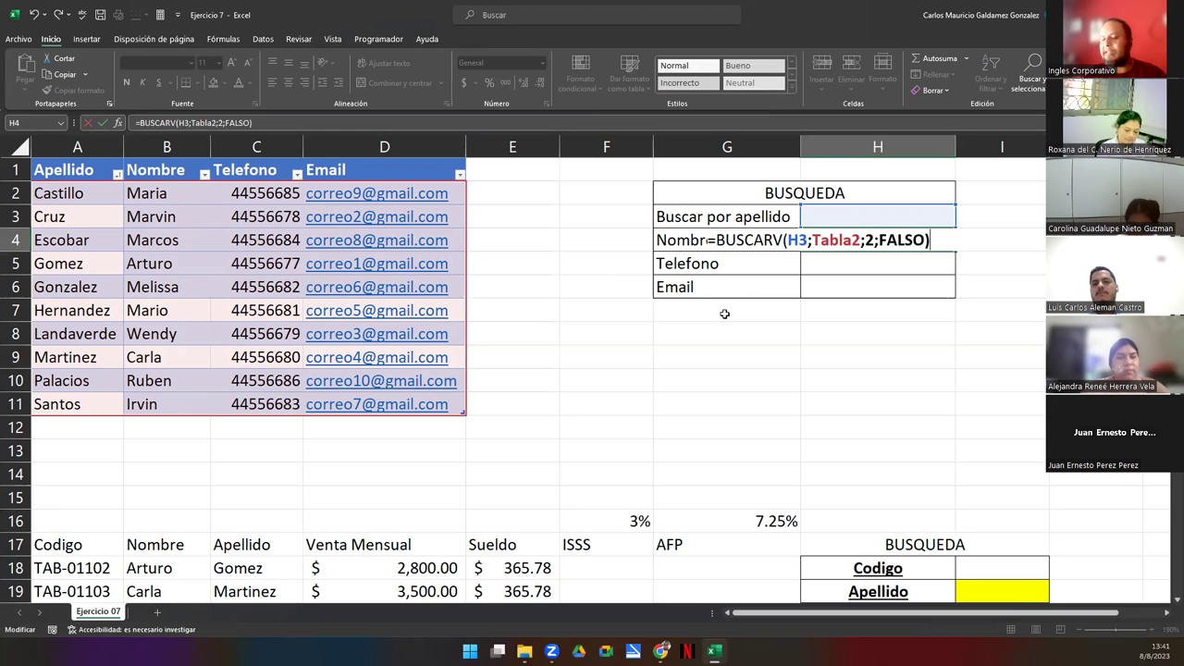
key(Return)
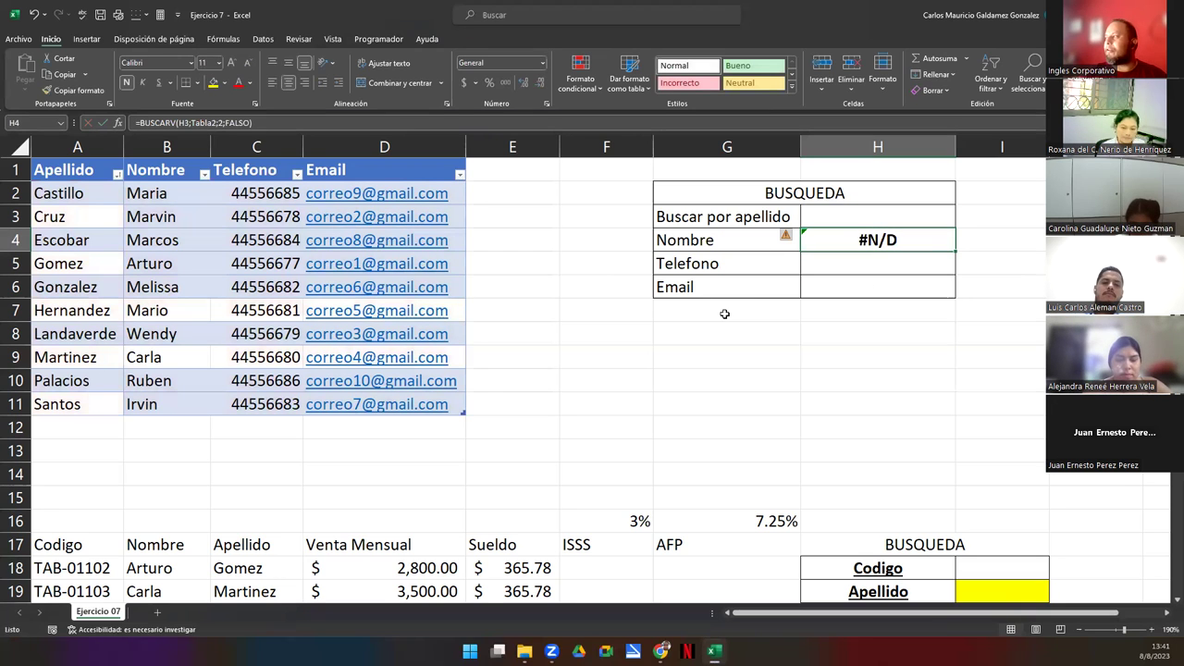
Step: Choose the surname from A6 in H3 and compare the returned Nombre with the table's row 6
click(919, 219)
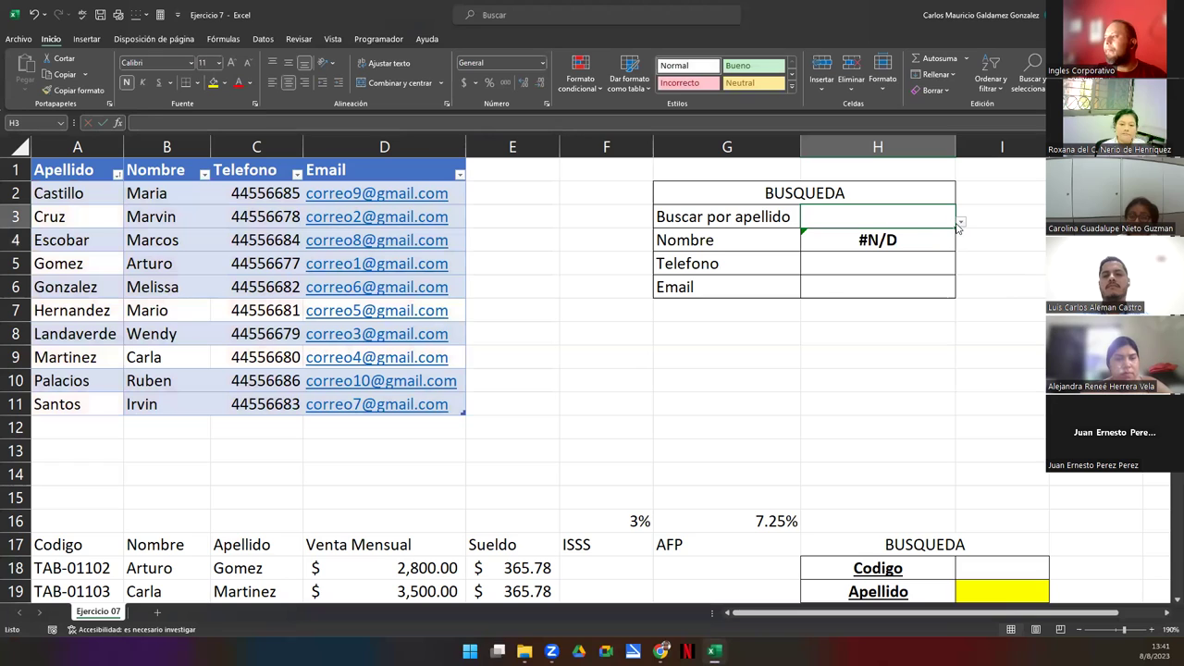
click(962, 224)
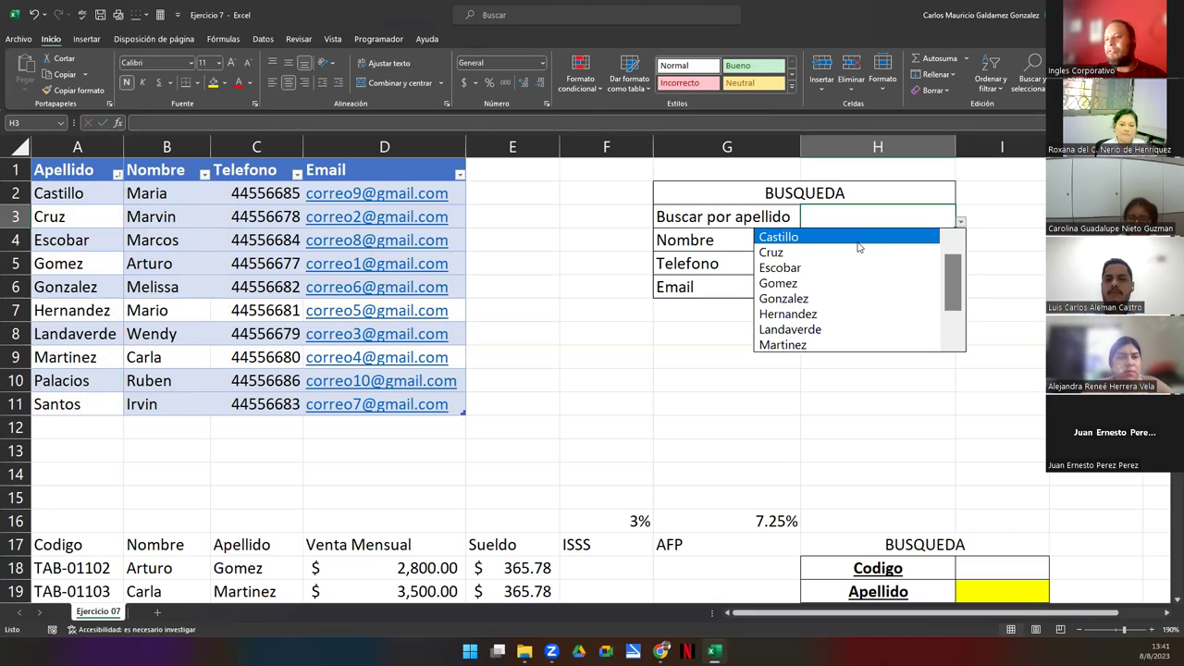
click(838, 299)
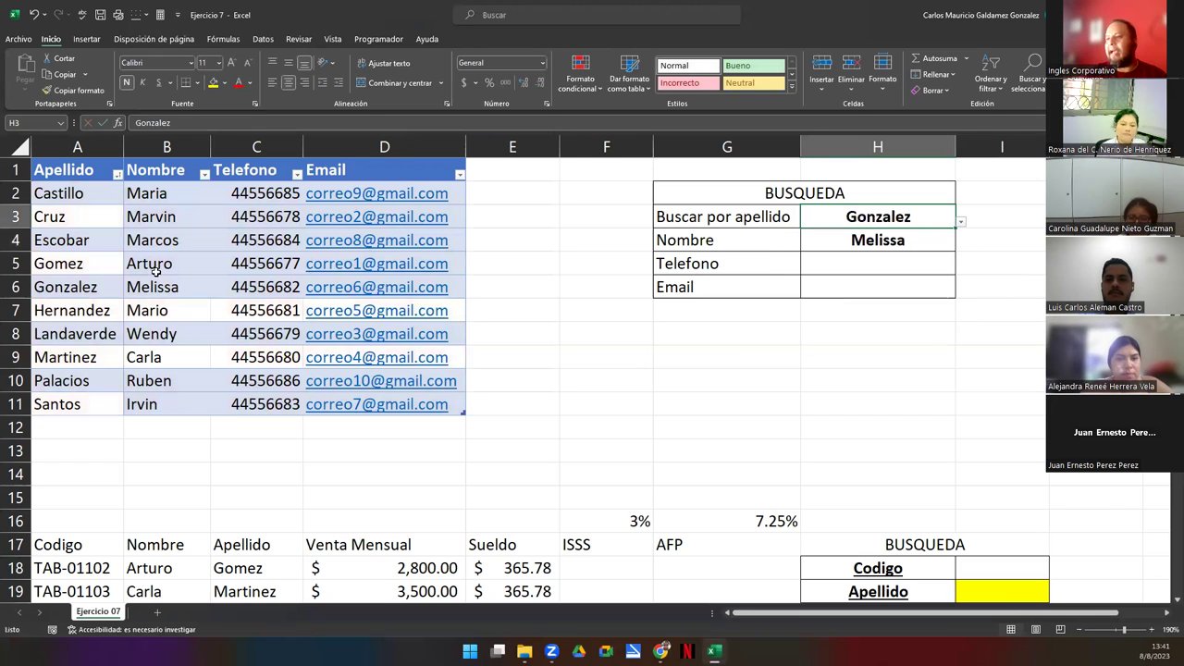
key(Down)
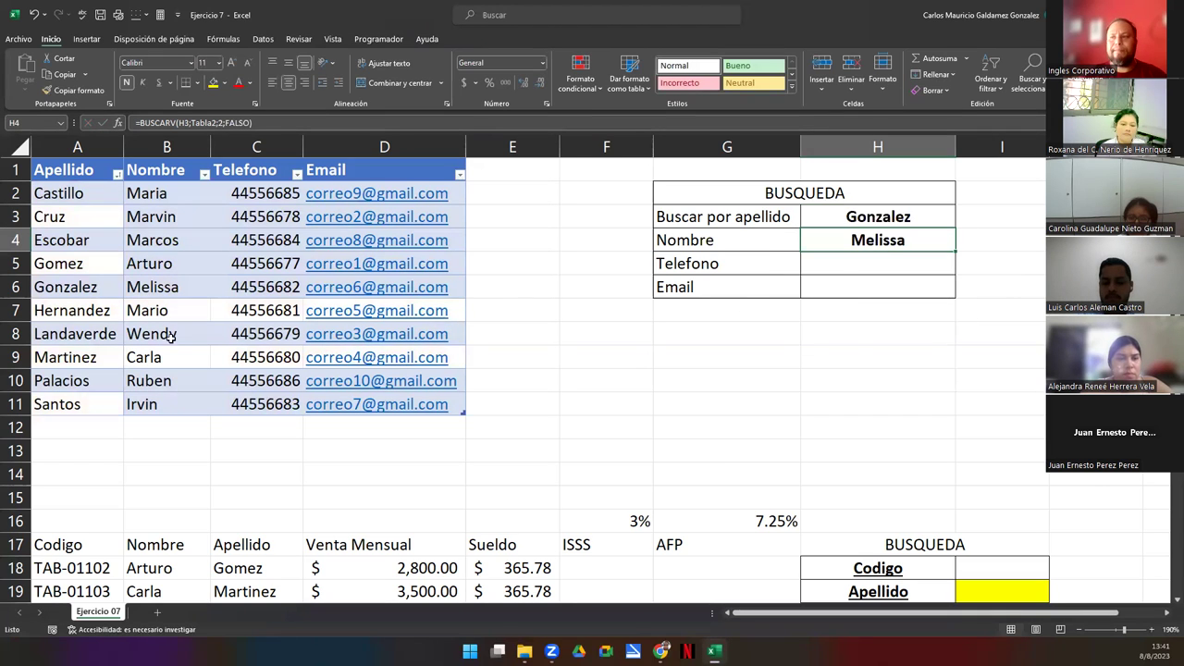
click(14, 287)
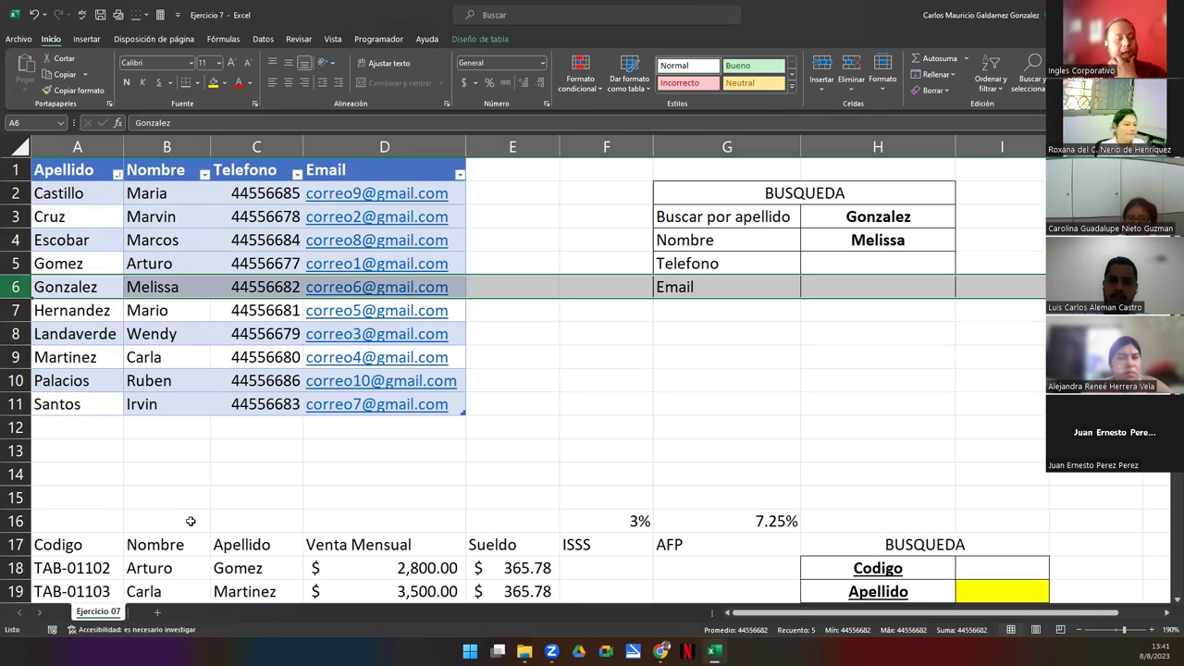
click(837, 263)
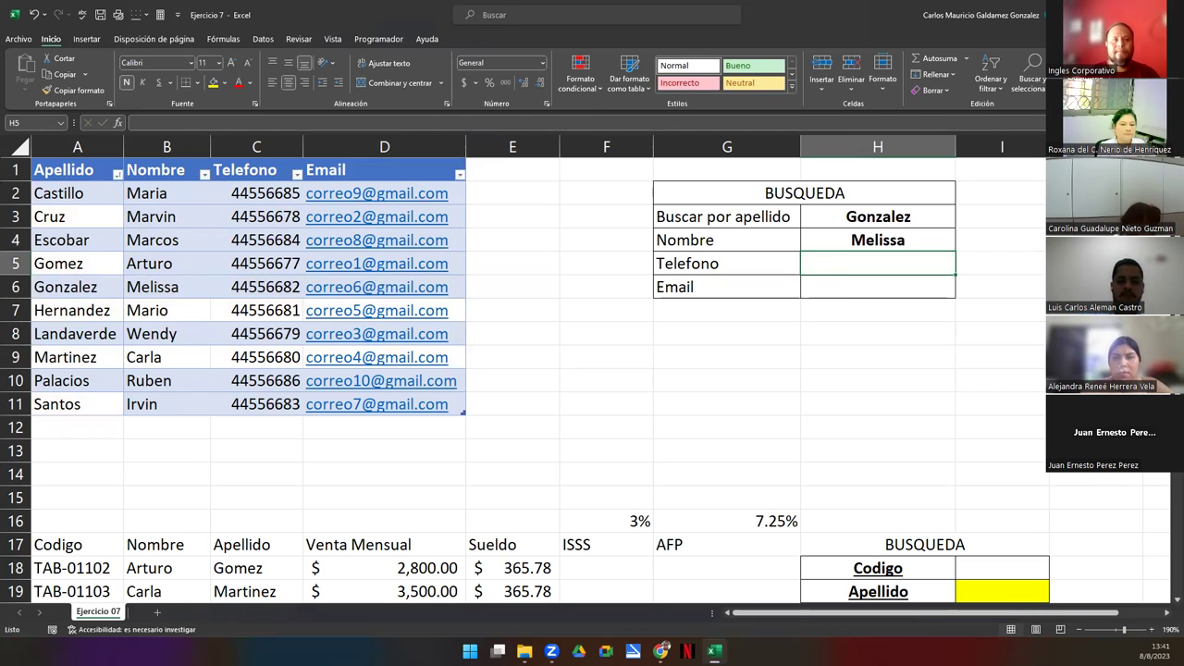
key(alt+Tab)
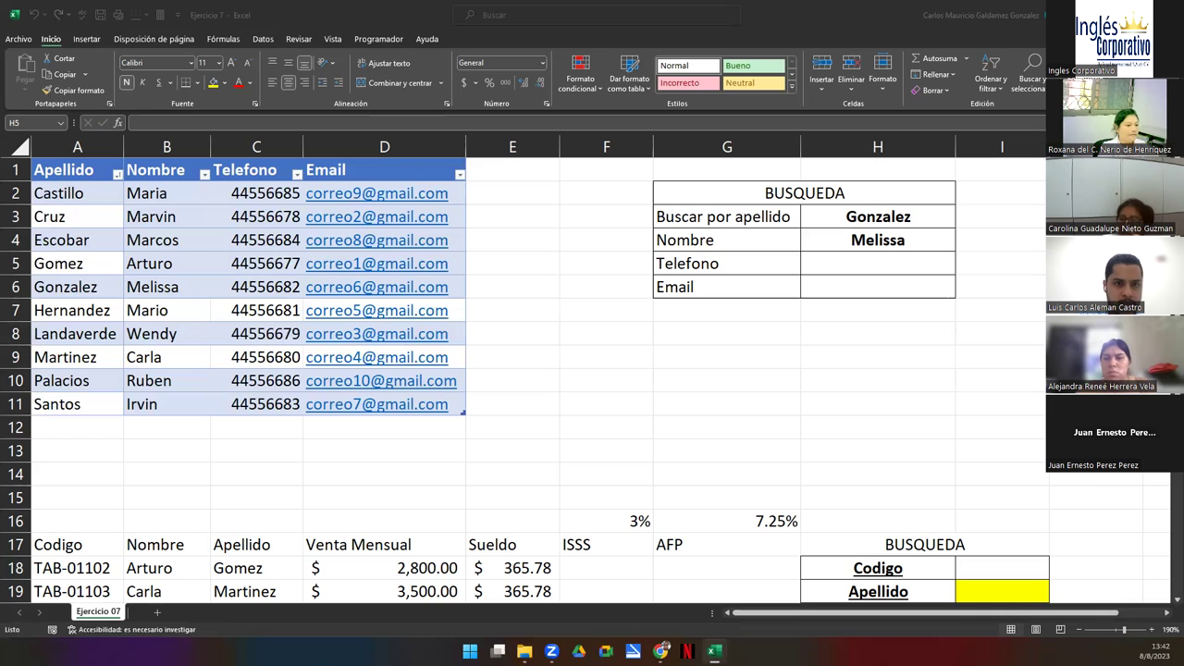
Step: Review the Nombre formula in H4 and copy it down to the Telefono and Email cells H5:H6
double_click(832, 243)
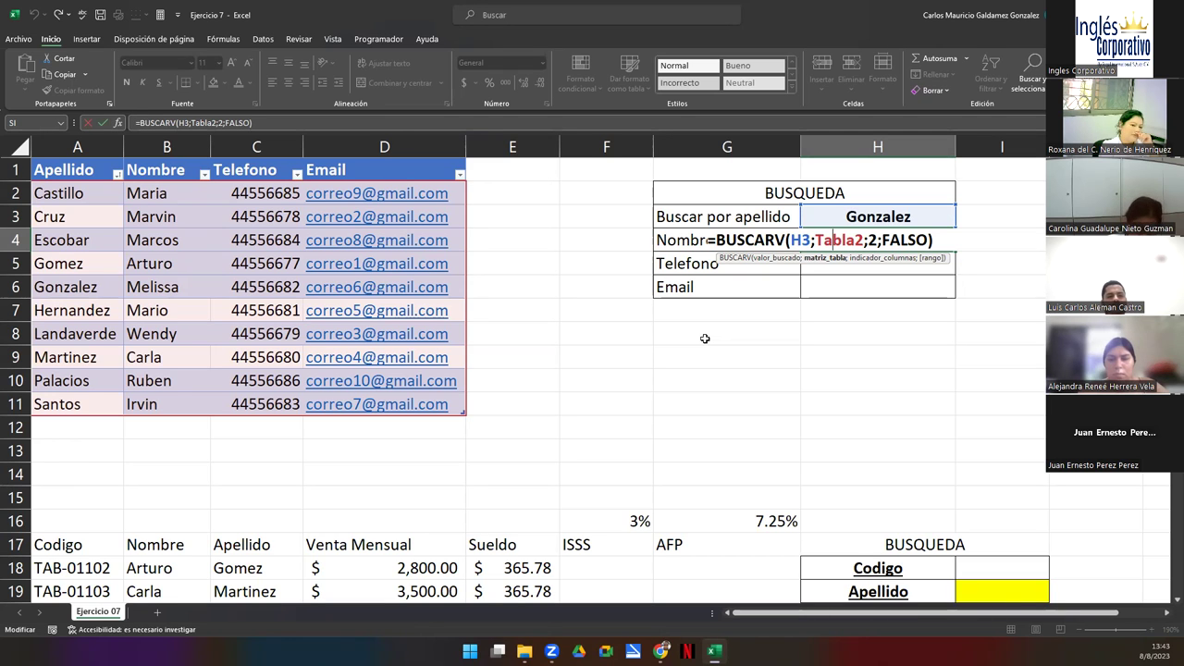
key(Return)
click(896, 248)
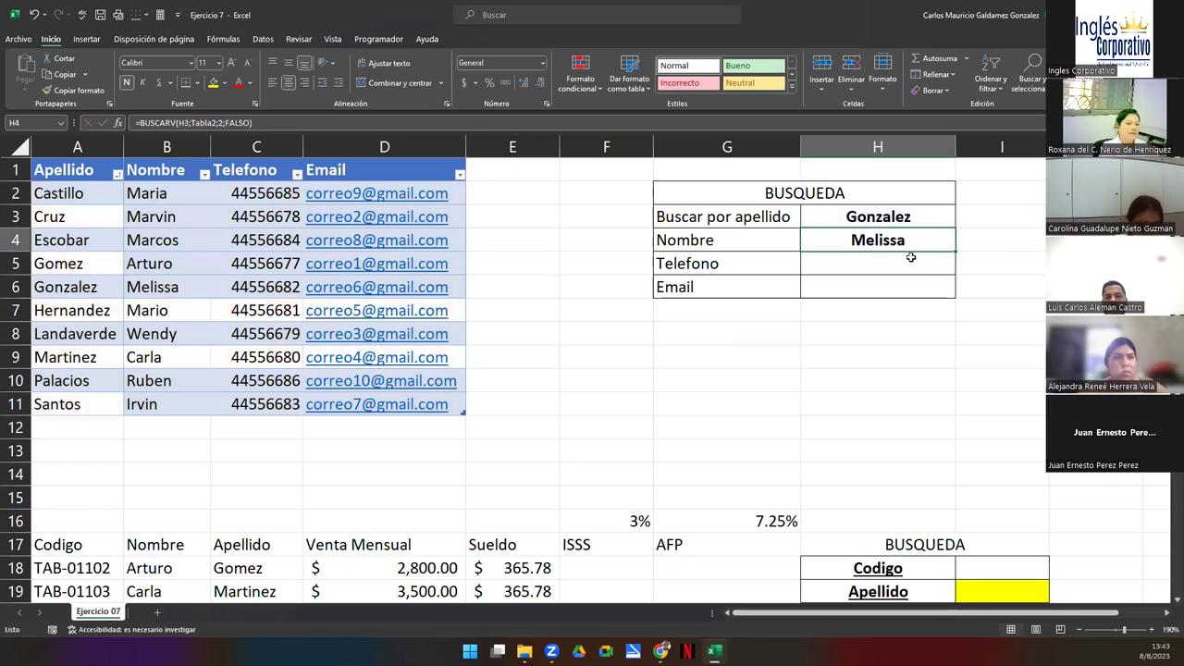
drag(953, 255, 956, 295)
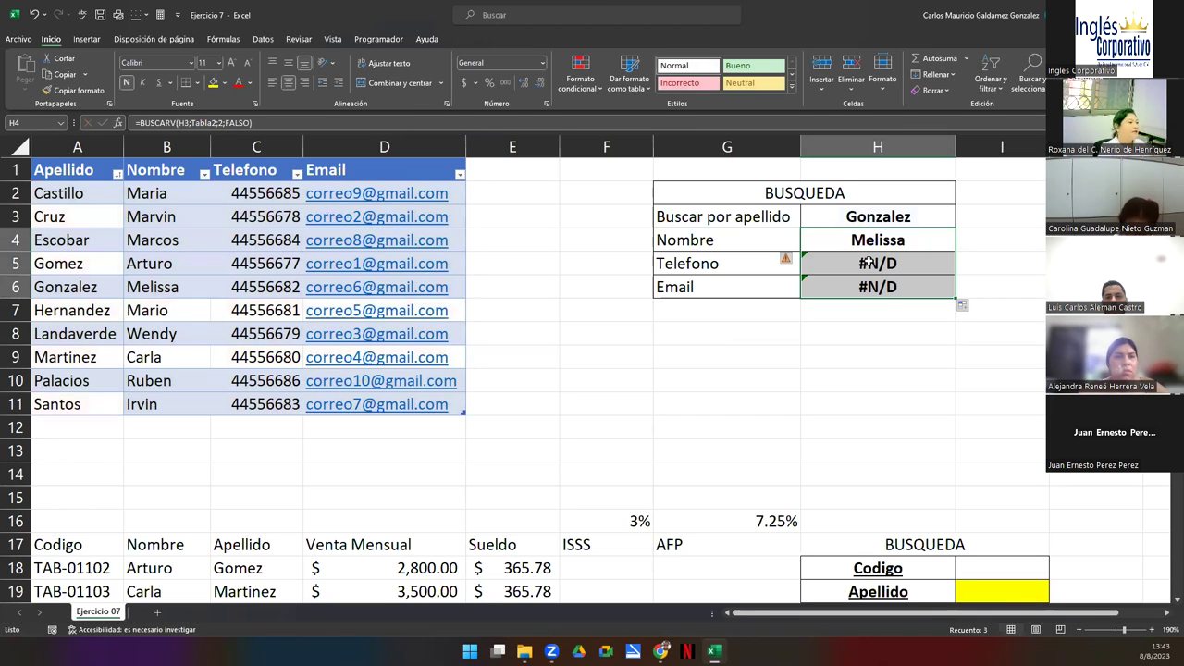
Step: Change the Telefono formula in H5 to look up H3 and return column 3
double_click(870, 263)
drag(915, 248, 917, 213)
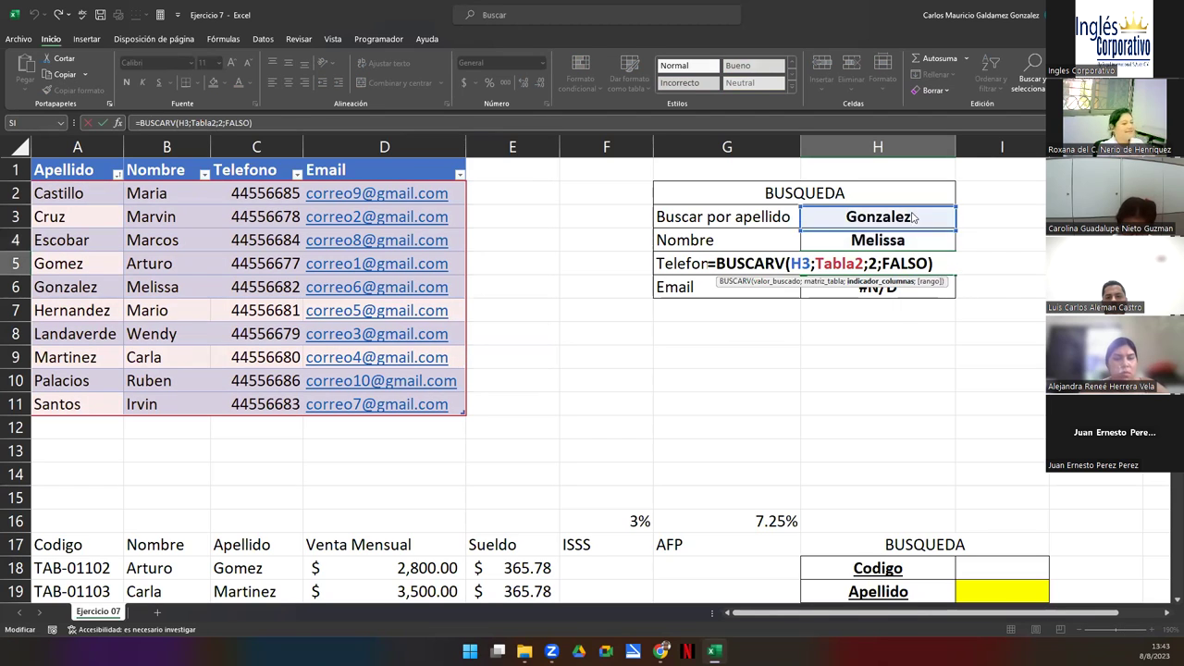
key(BackSpace)
text(3)
key(Return)
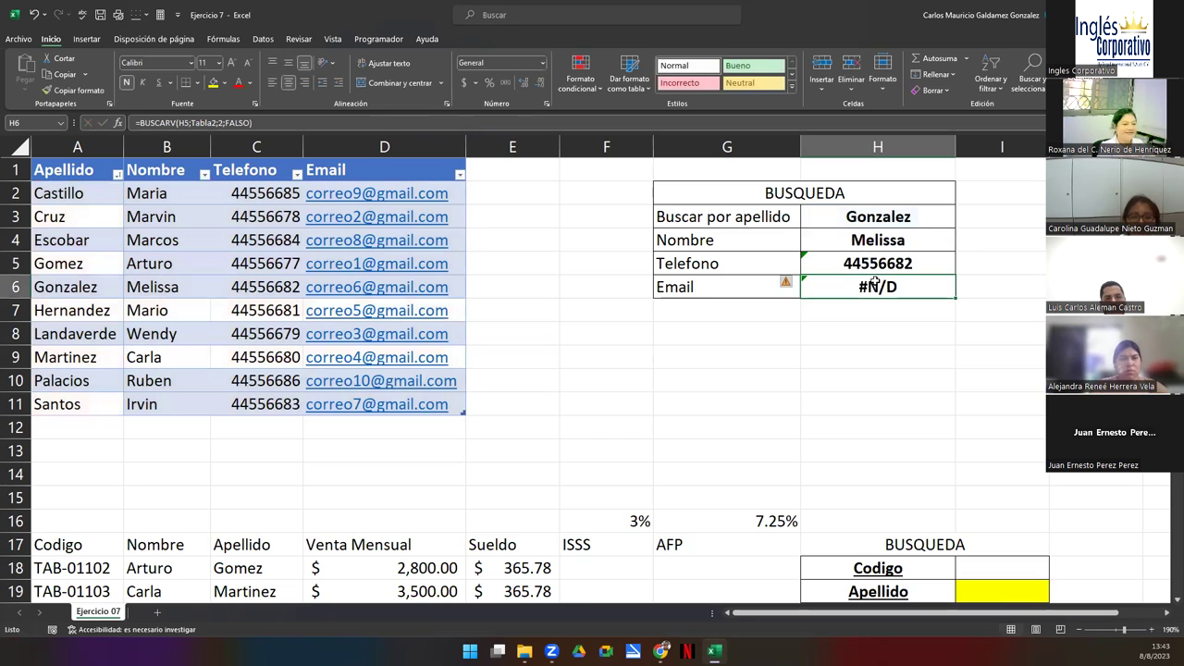
Step: Change the Email formula in H6 to look up H3 and return column 4
double_click(875, 284)
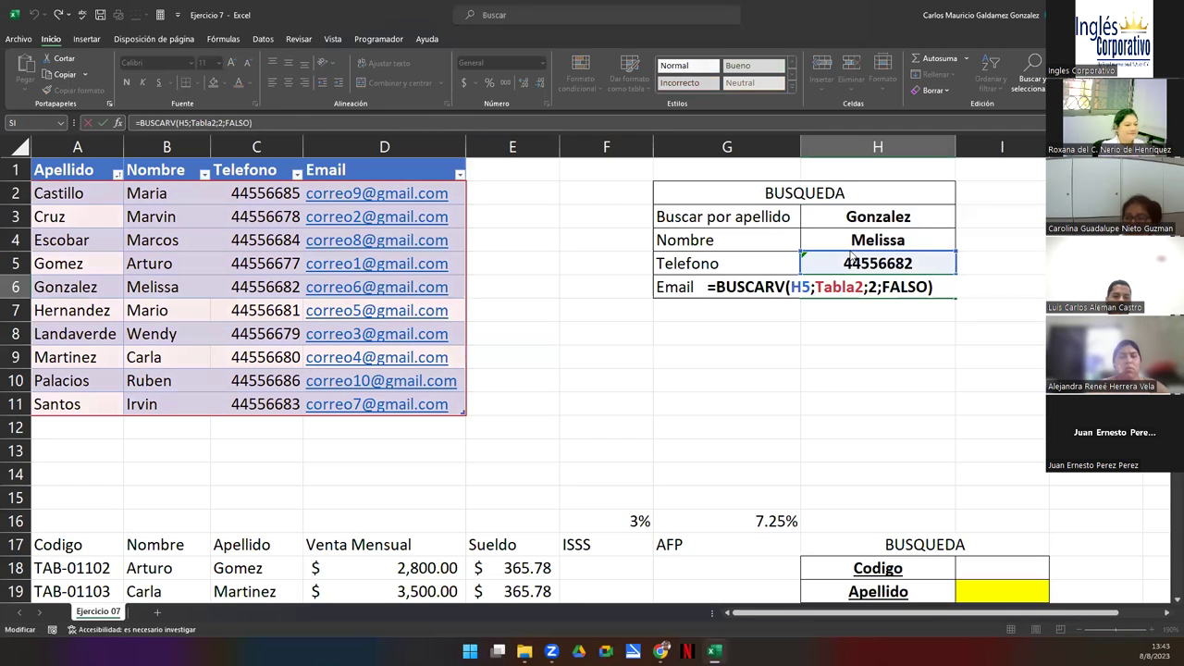
drag(851, 253, 851, 207)
double_click(872, 287)
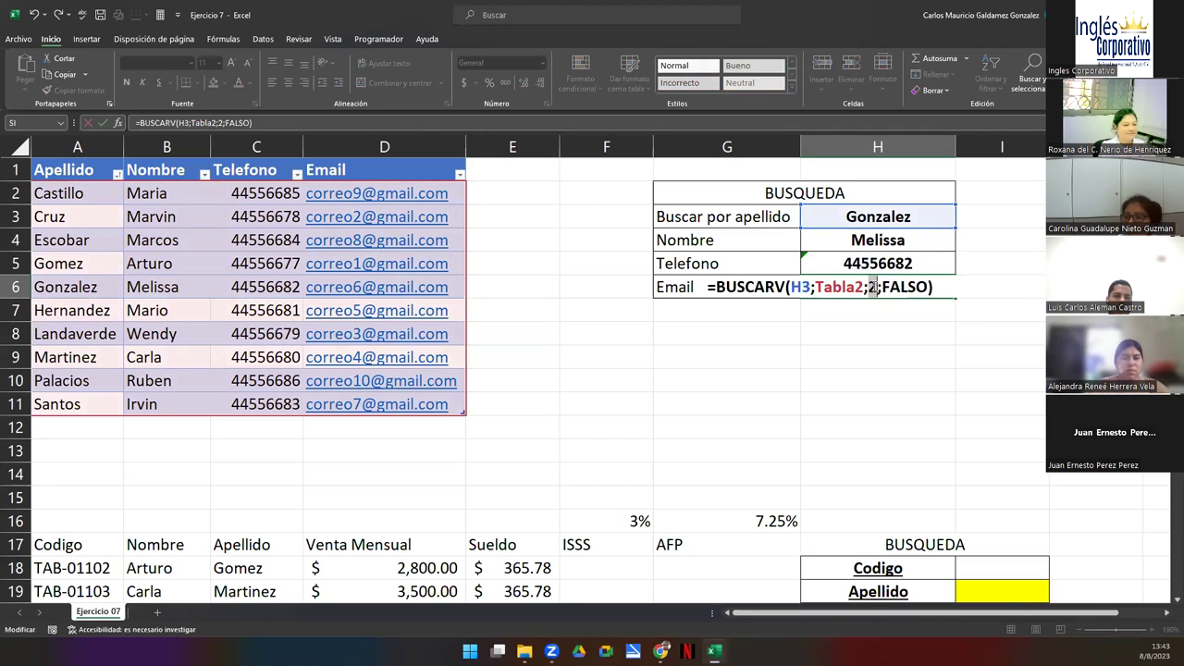
text(4)
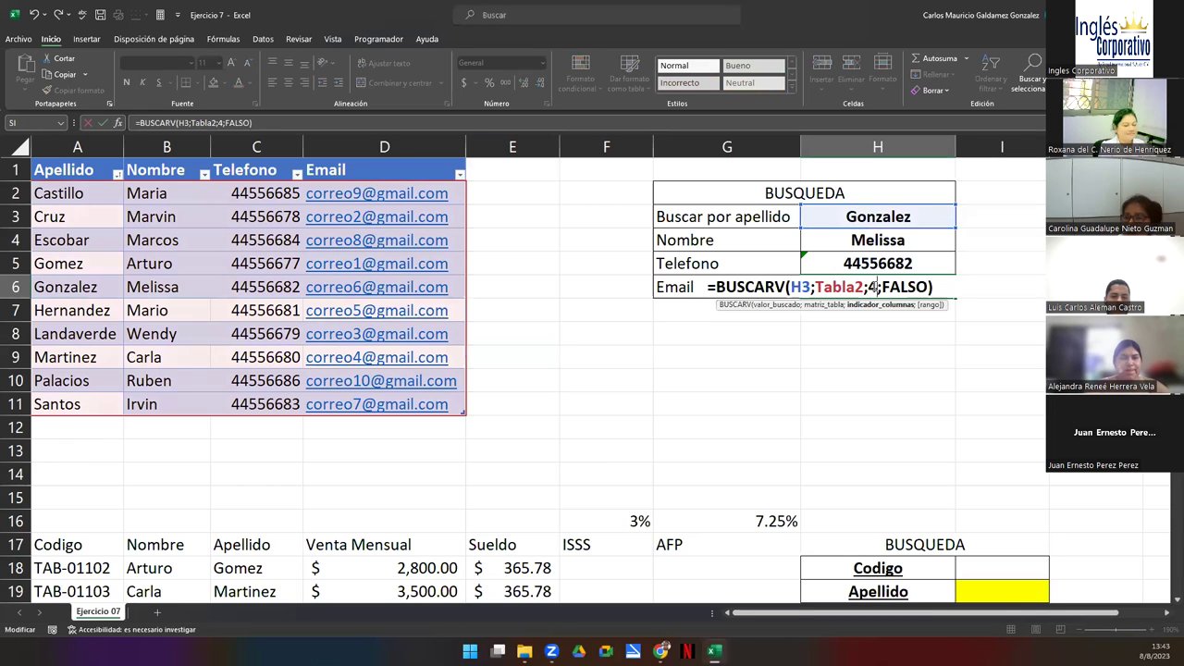
key(Return)
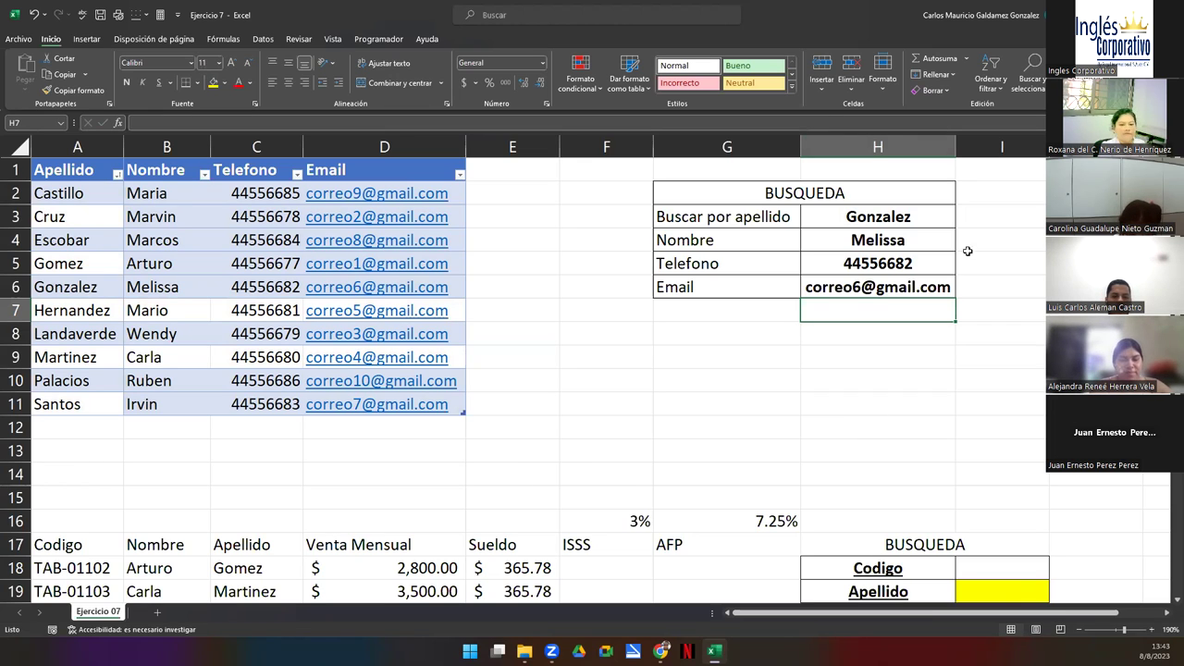
Step: Test the search block by choosing the surnames from A8, A11 and A2 in turn in H3, checking the results in H4:H6
click(942, 221)
click(963, 223)
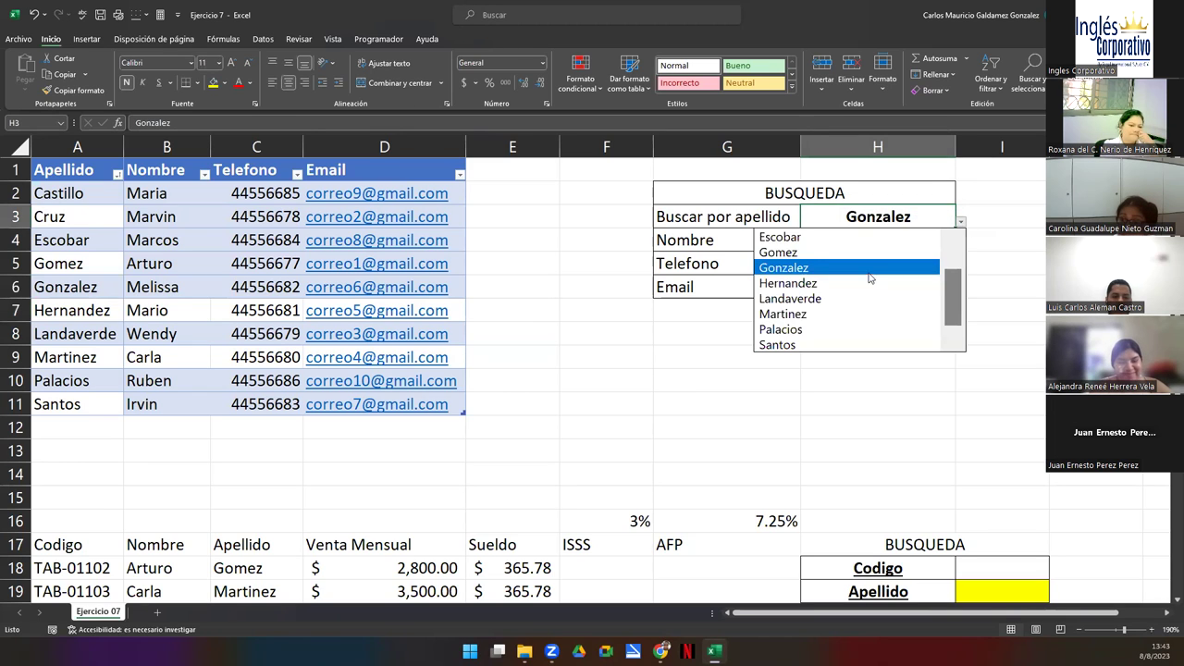
click(819, 299)
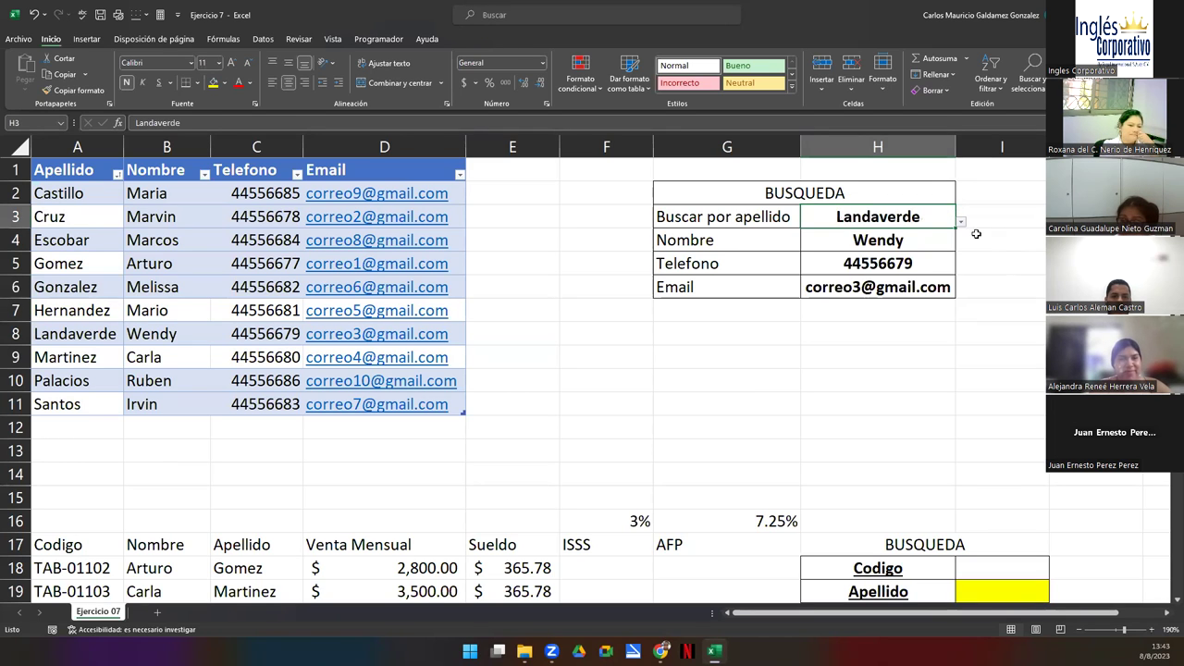
click(960, 224)
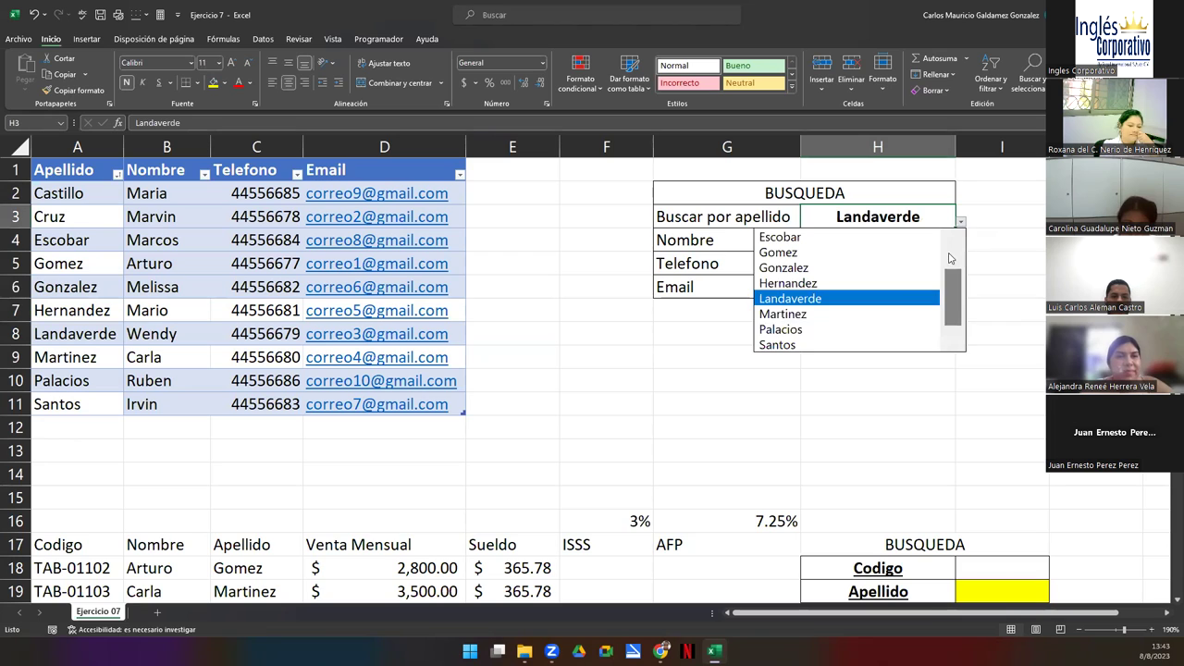
click(838, 344)
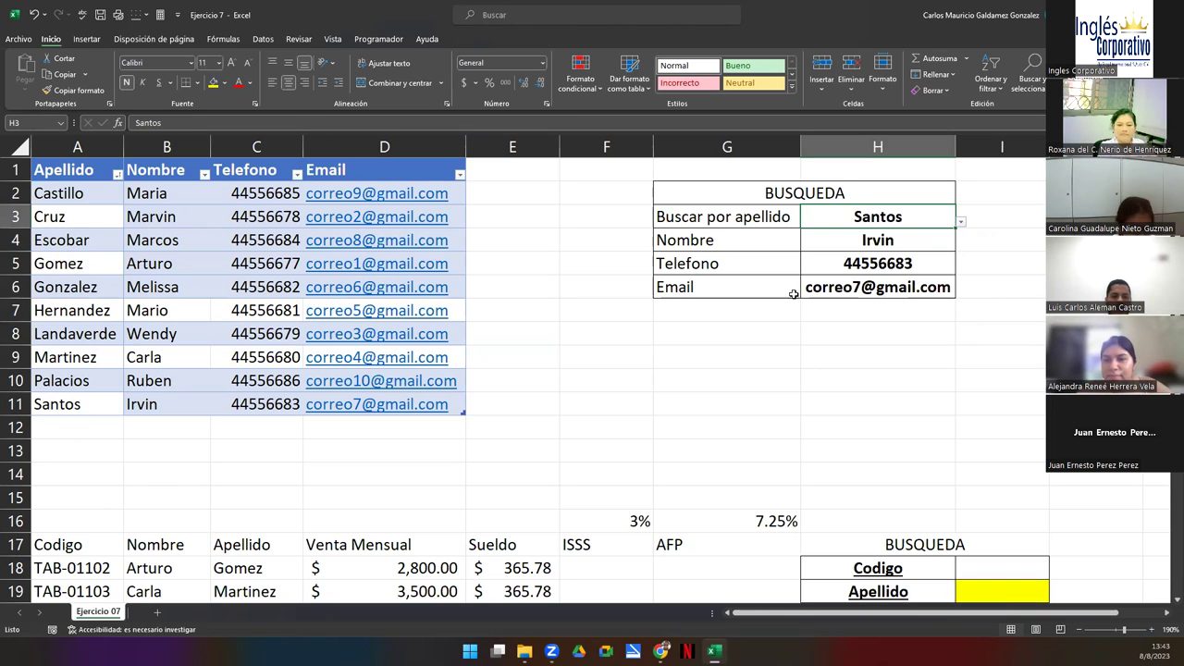
click(961, 223)
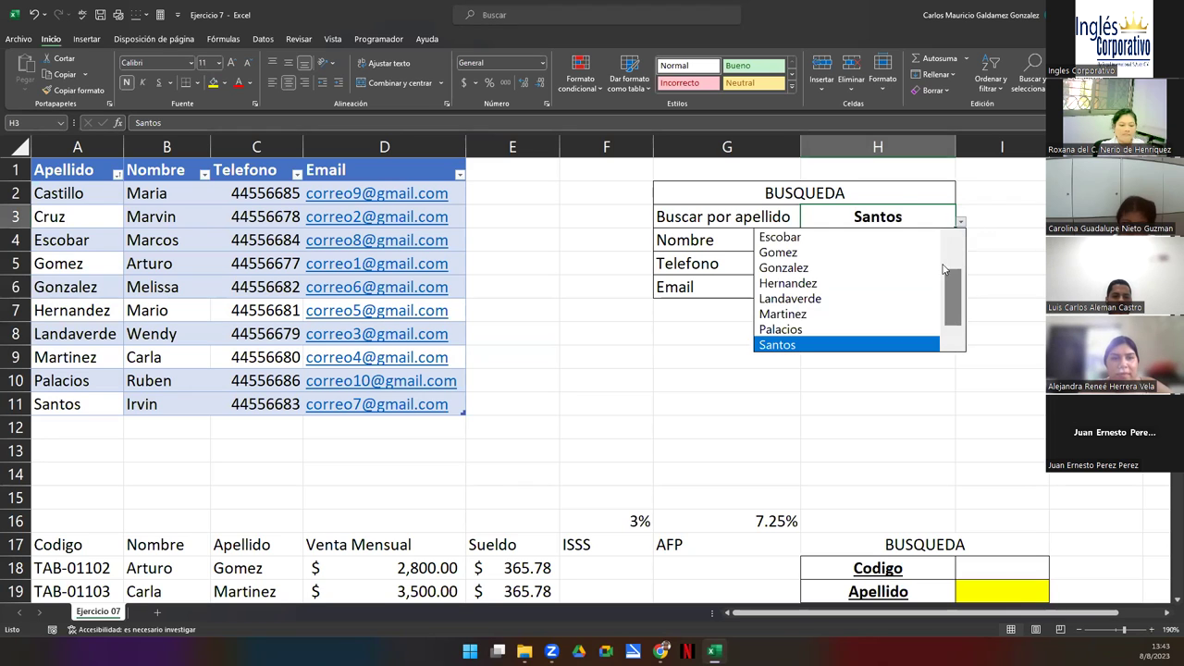
scroll(953, 278, up, 1)
click(821, 243)
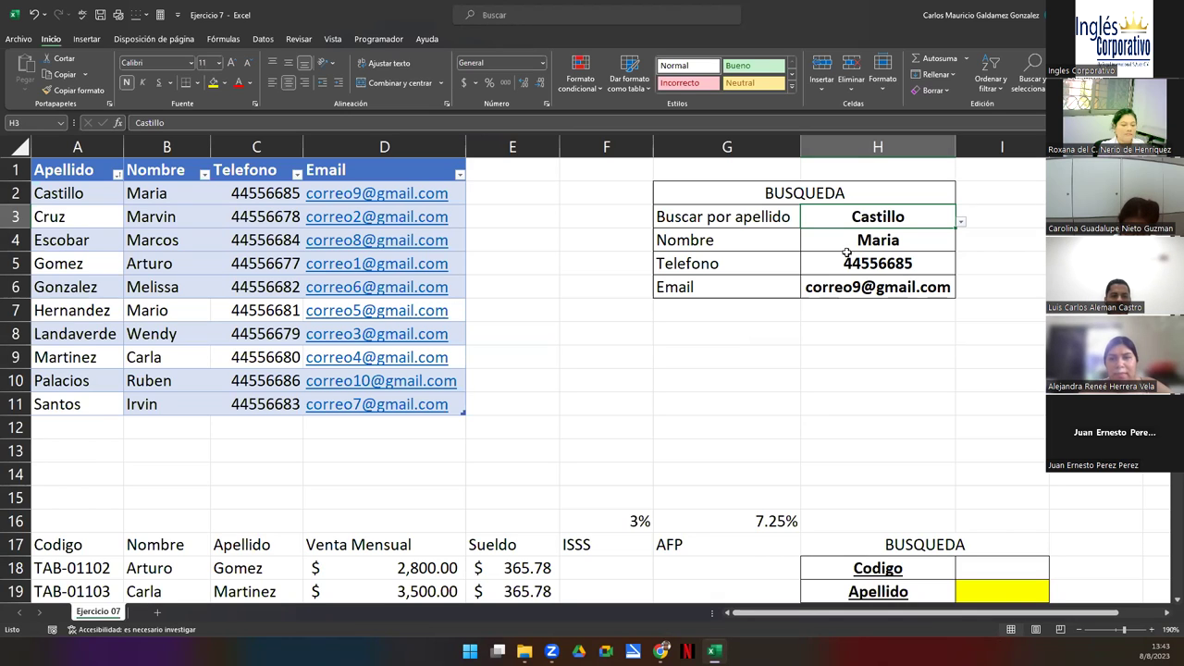
drag(837, 239, 835, 266)
drag(835, 309, 834, 289)
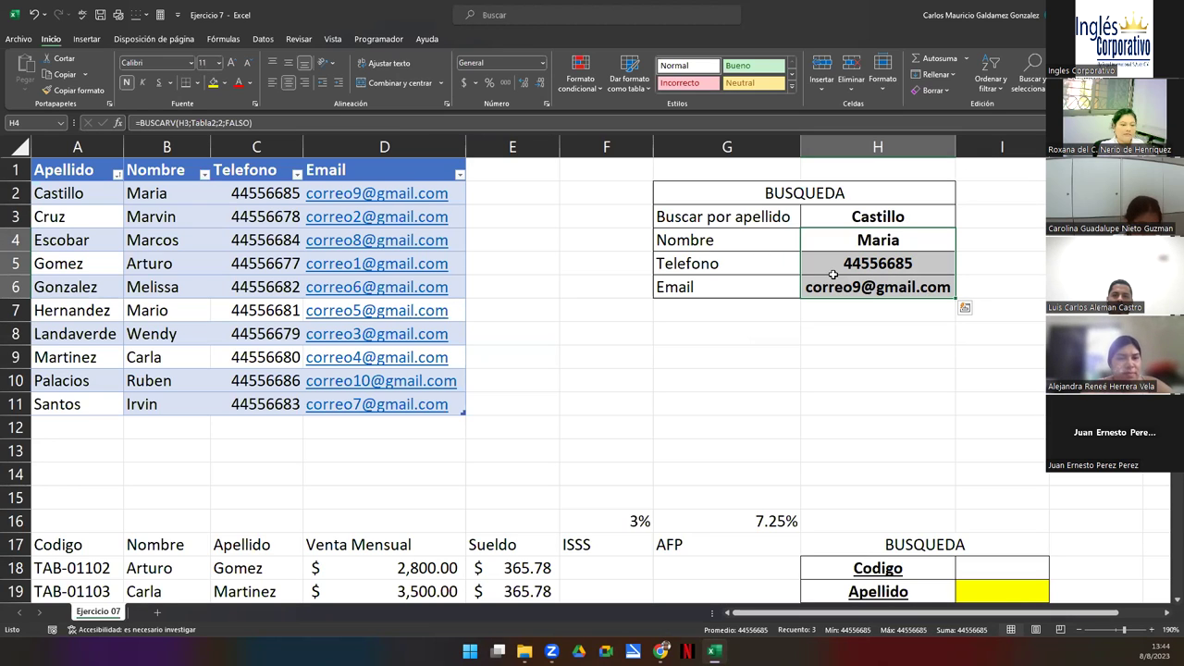
click(702, 289)
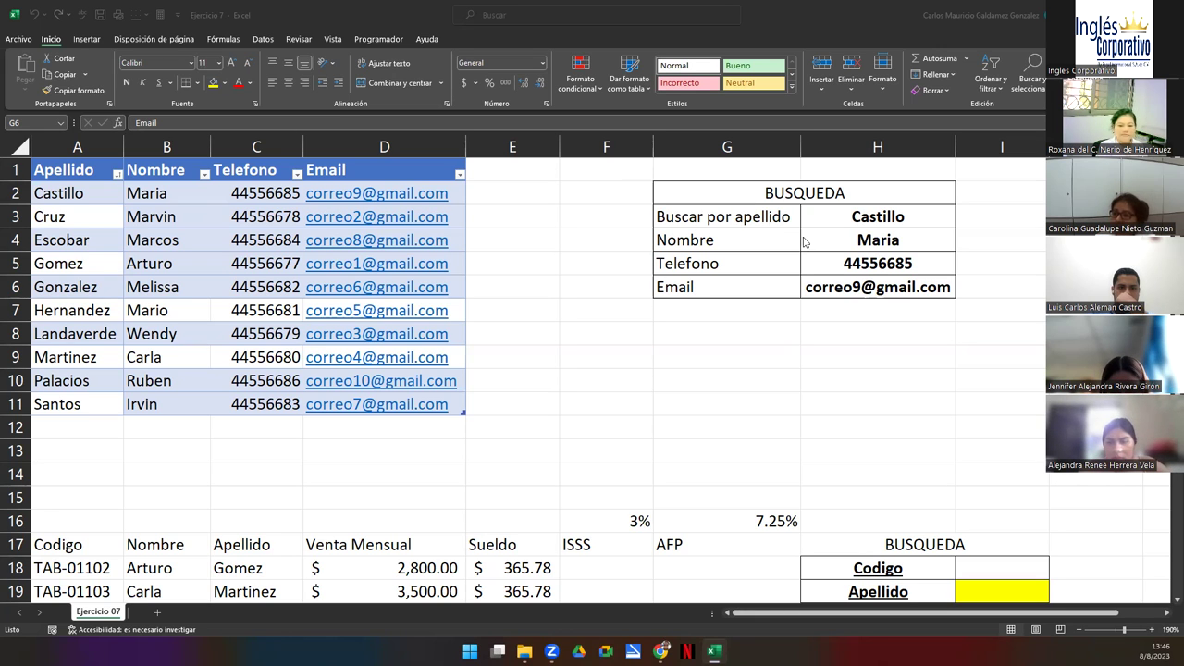
drag(787, 195, 835, 290)
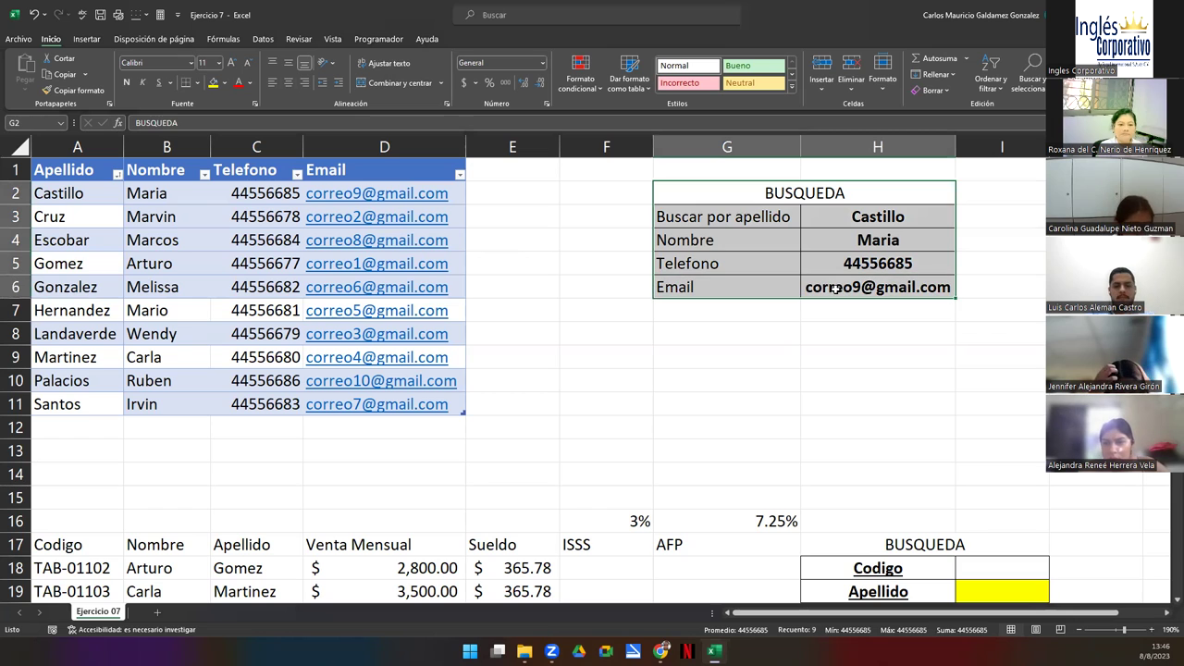
drag(78, 171, 426, 402)
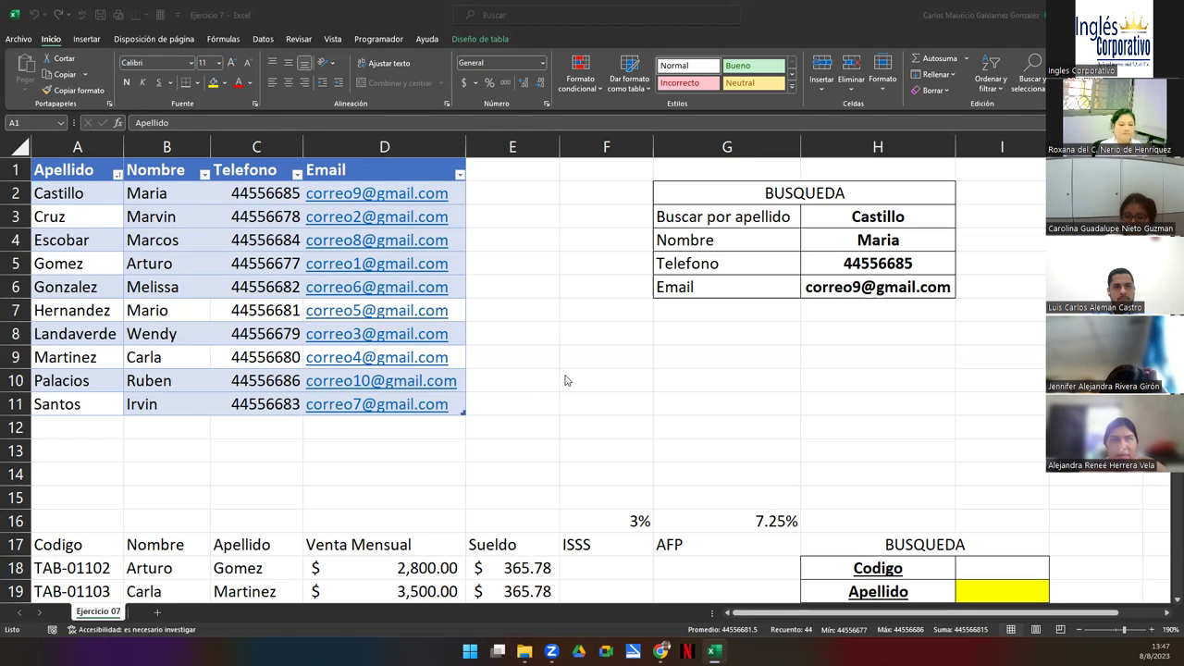
Step: Examine the sales table's Venta Mensual and Sueldo columns and the empty ISSS and AFP columns F18:G27
scroll(564, 380, down, 5)
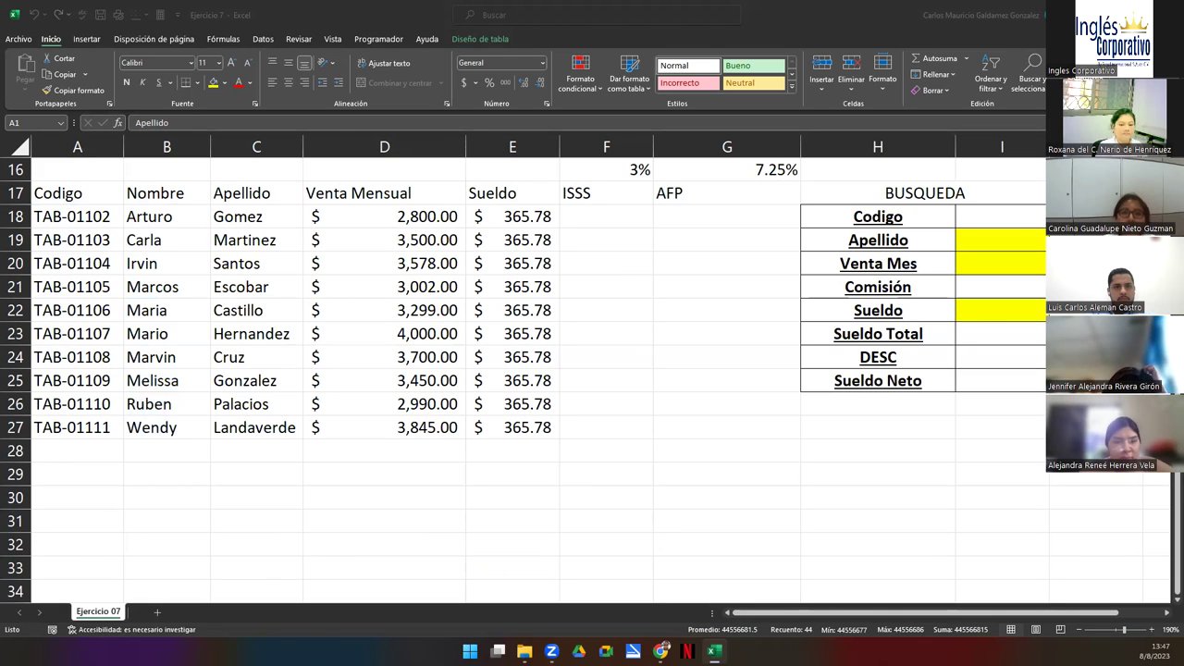
click(616, 222)
scroll(398, 453, up, 1)
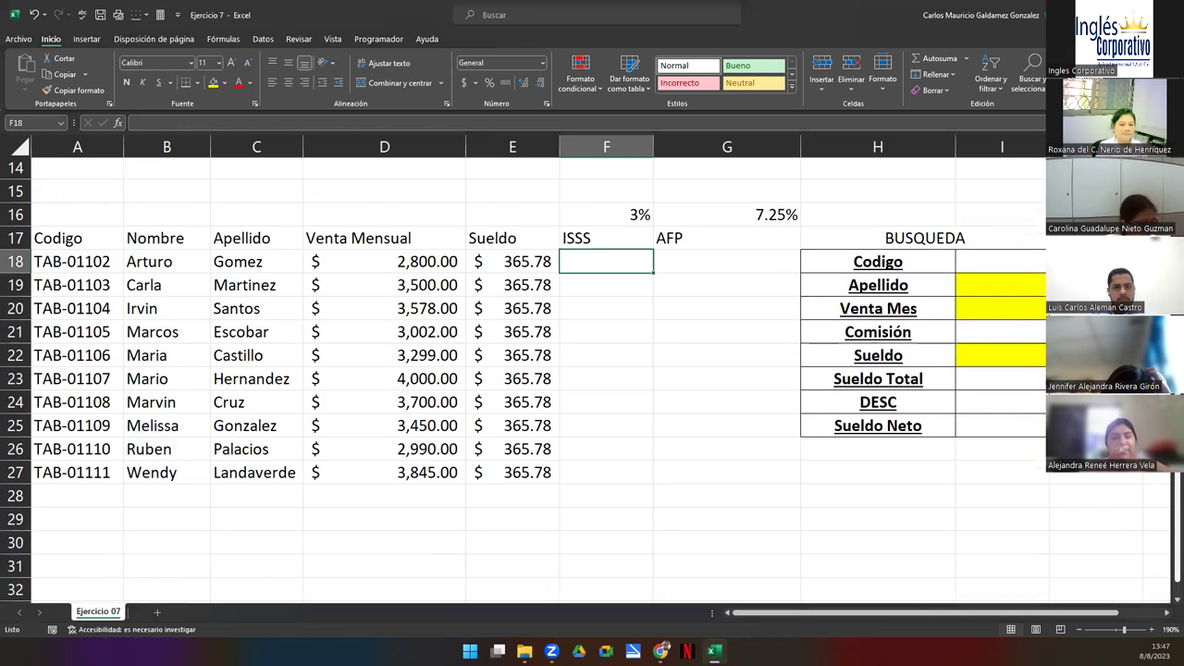
click(398, 453)
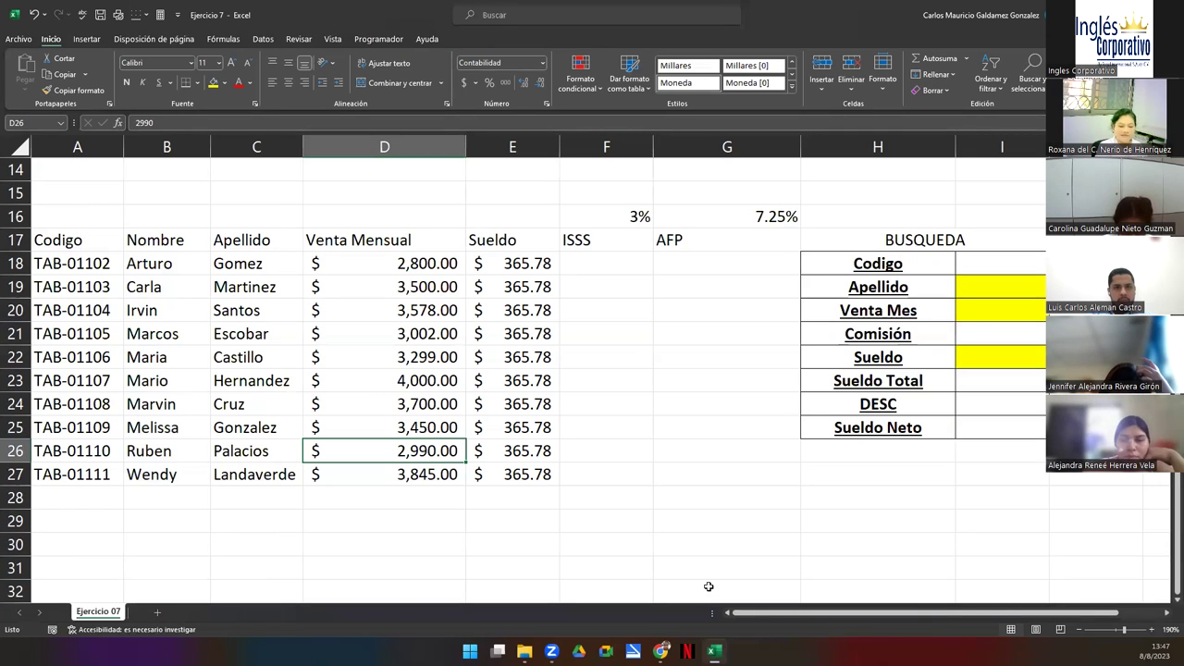
key(alt+Tab)
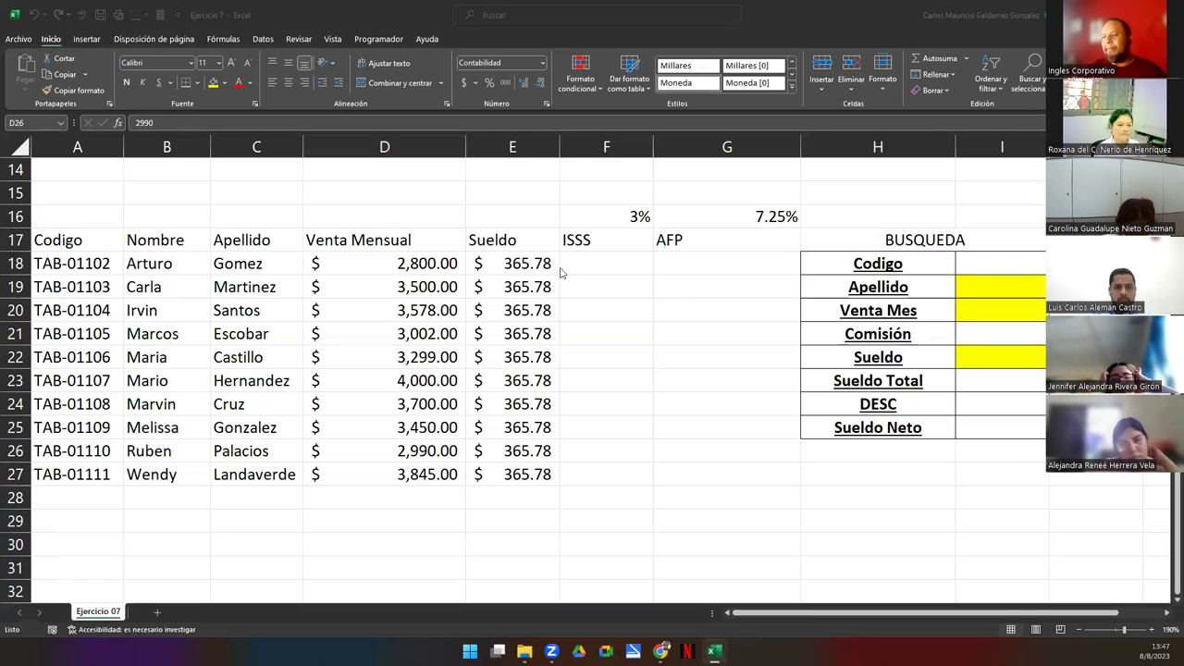
key(alt+Tab)
drag(491, 263, 509, 474)
drag(344, 265, 360, 474)
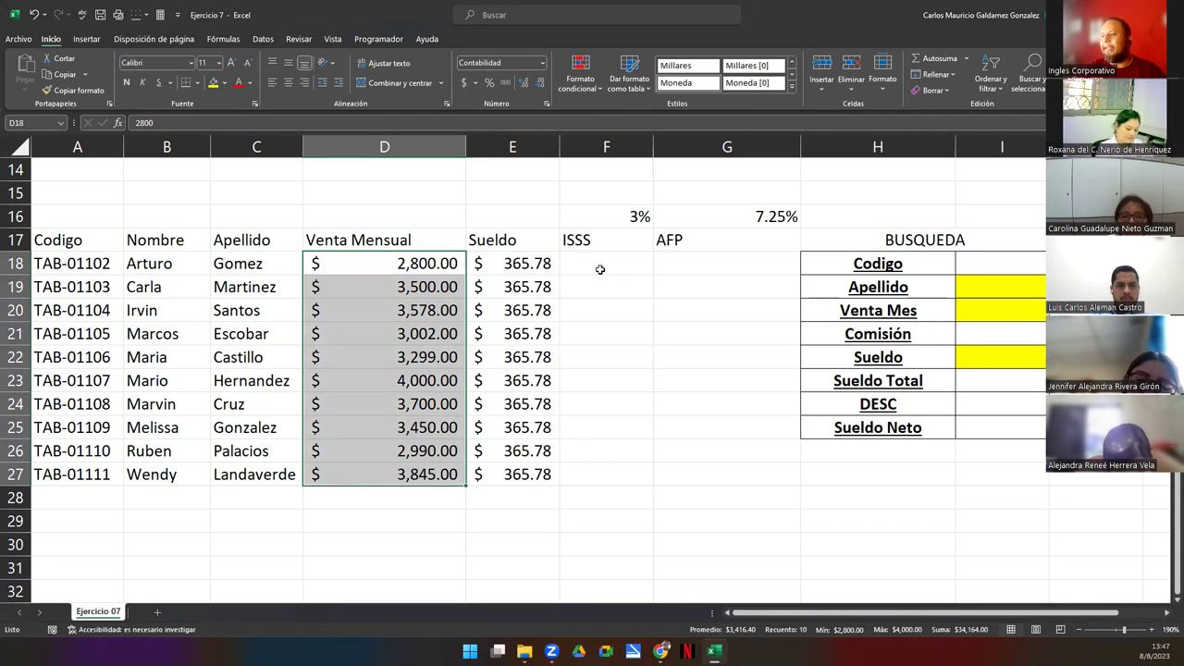
drag(597, 260, 714, 478)
click(1006, 269)
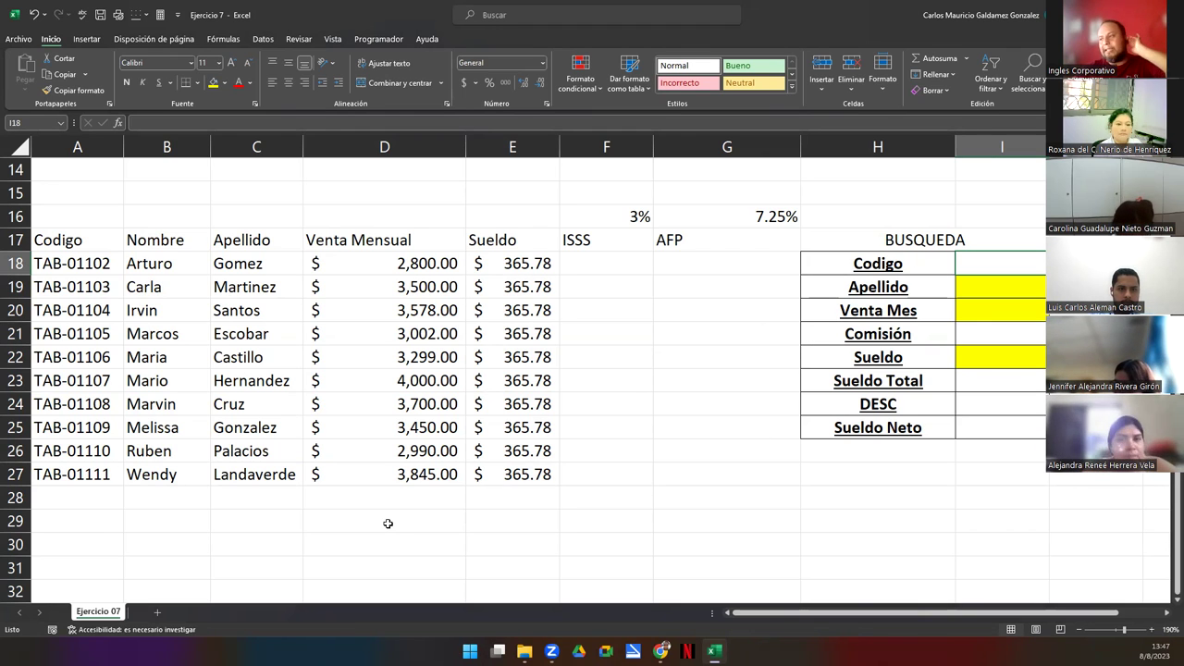
drag(607, 261, 672, 265)
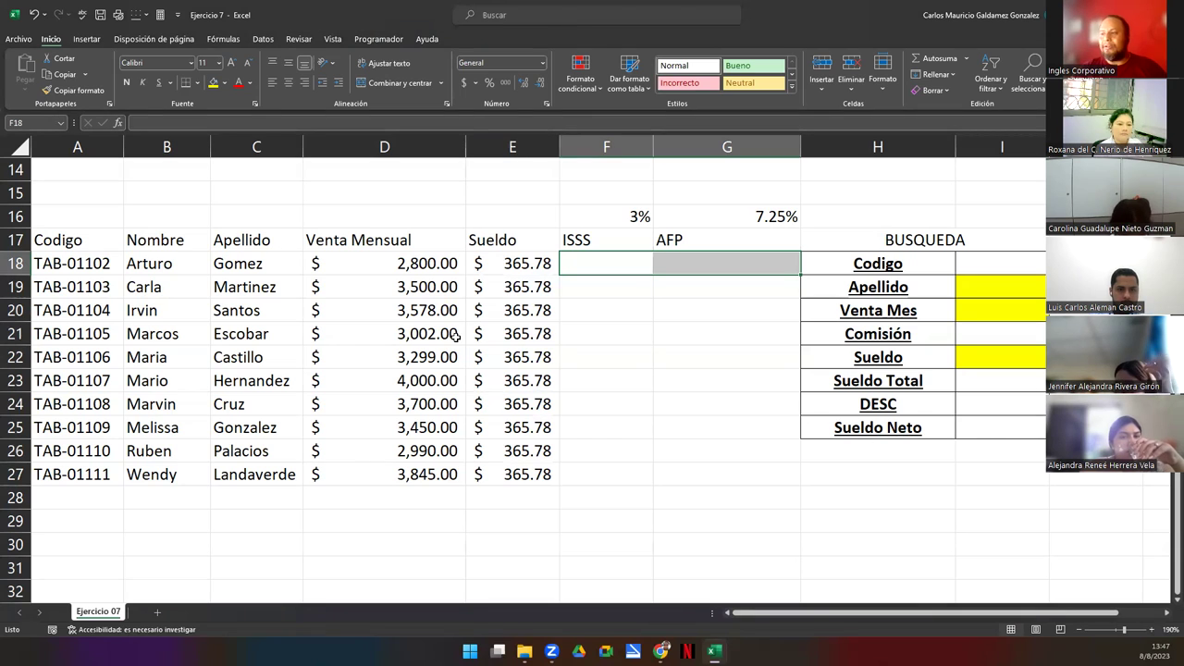
drag(369, 263, 364, 477)
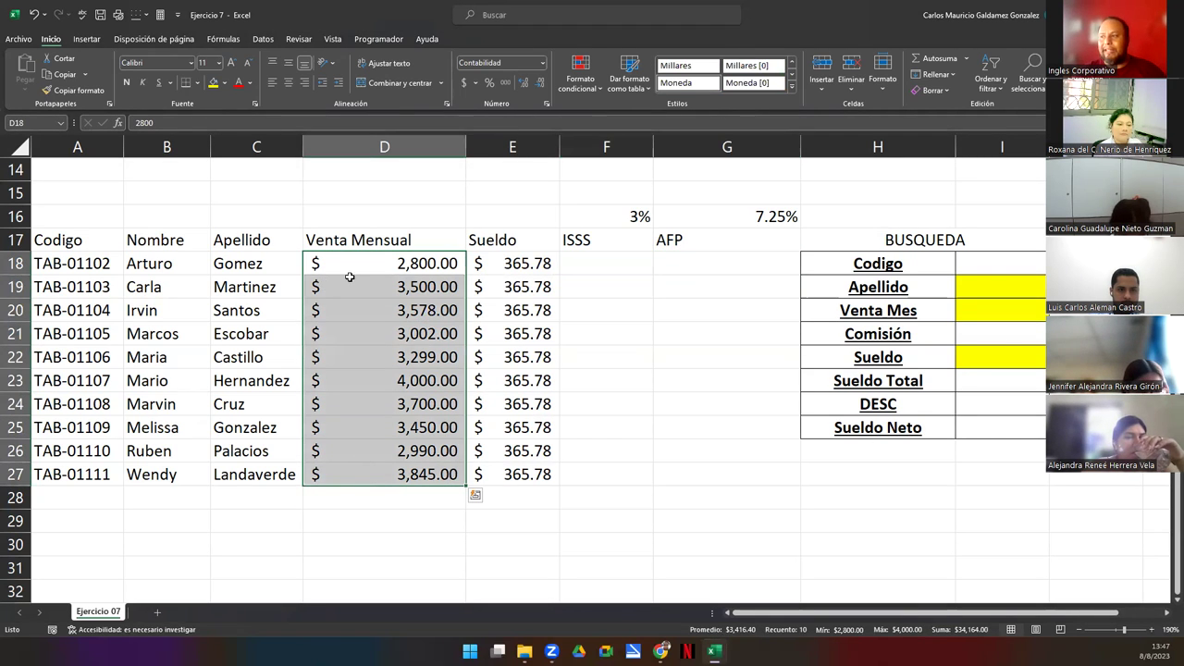
click(346, 261)
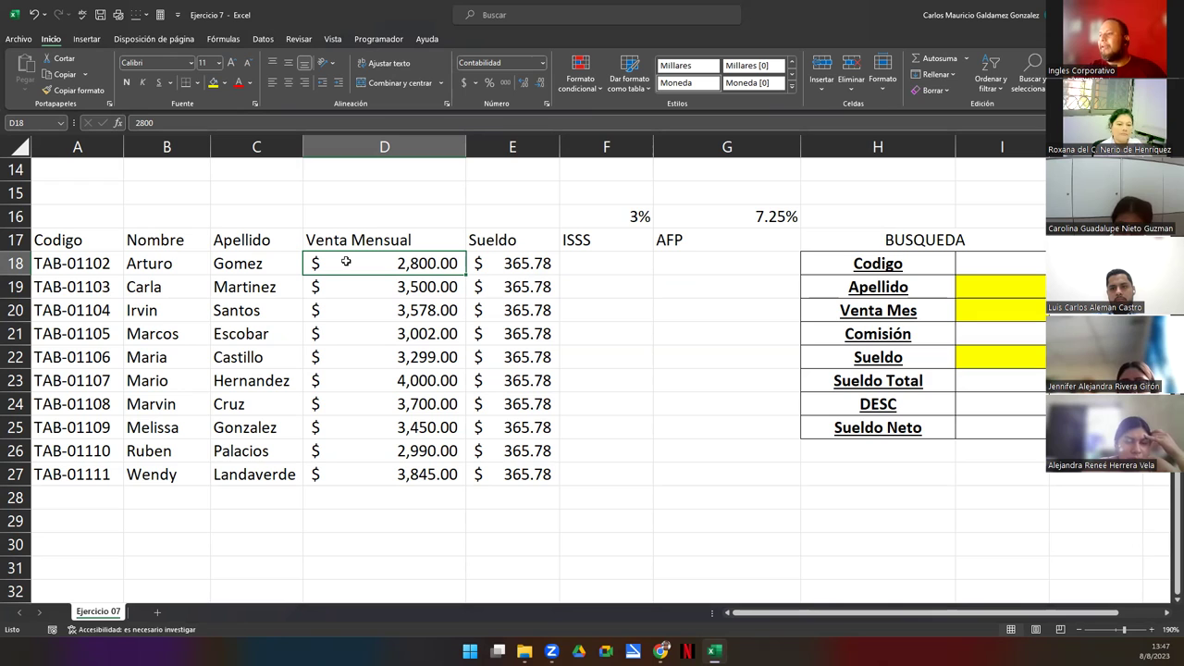
Step: Examine the second BUSQUEDA block's Codigo cell I18 and result cells I19:I25 against the code list A18:A27
click(976, 261)
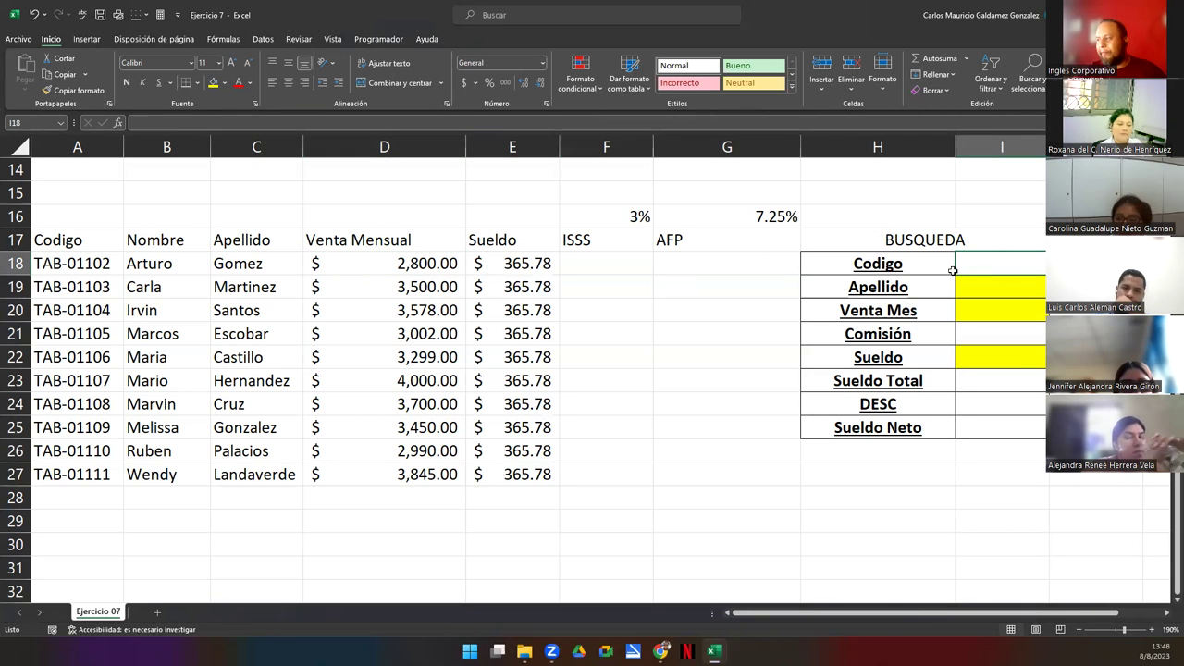
click(897, 269)
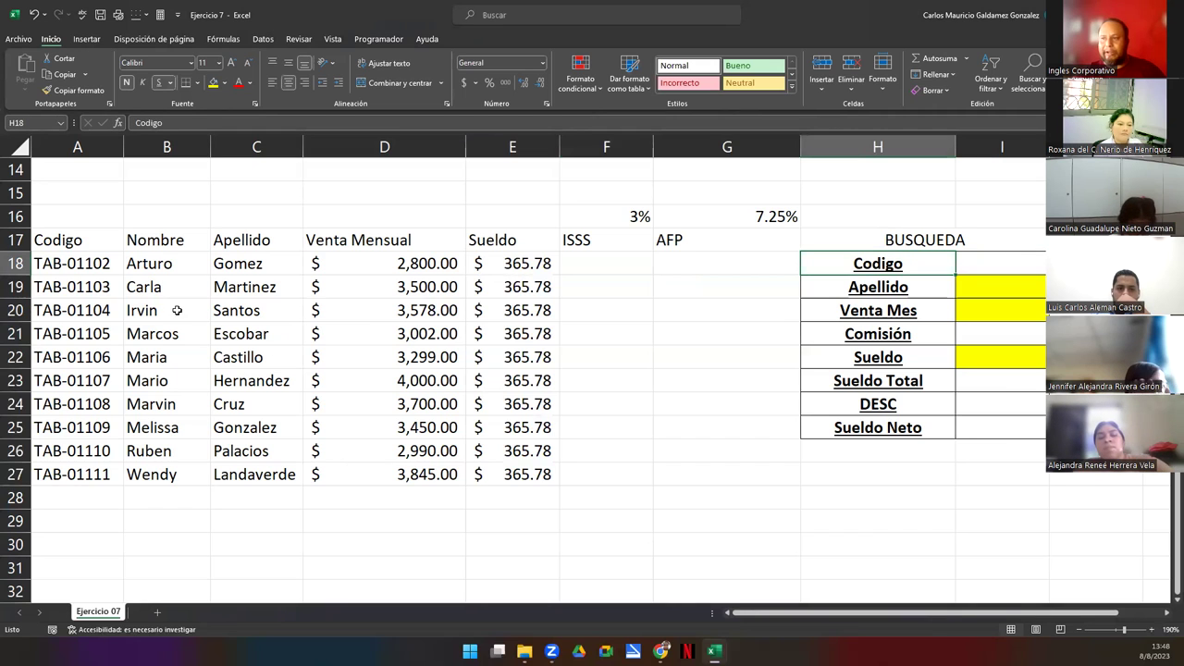
drag(59, 262, 83, 467)
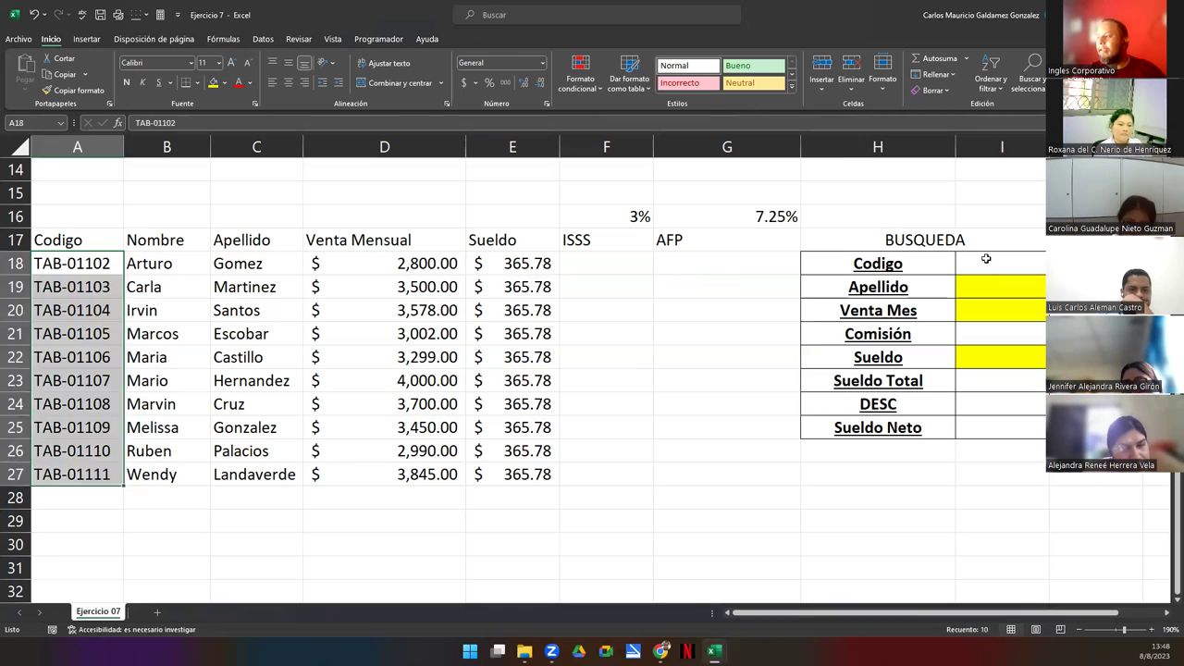
click(988, 263)
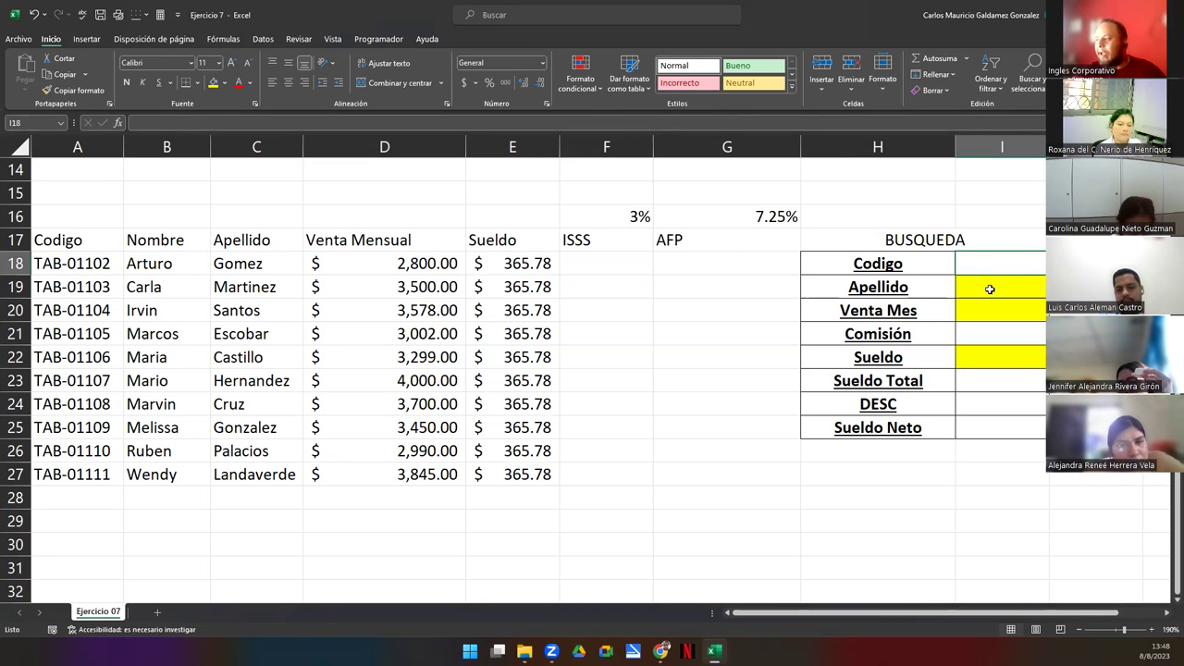
click(990, 289)
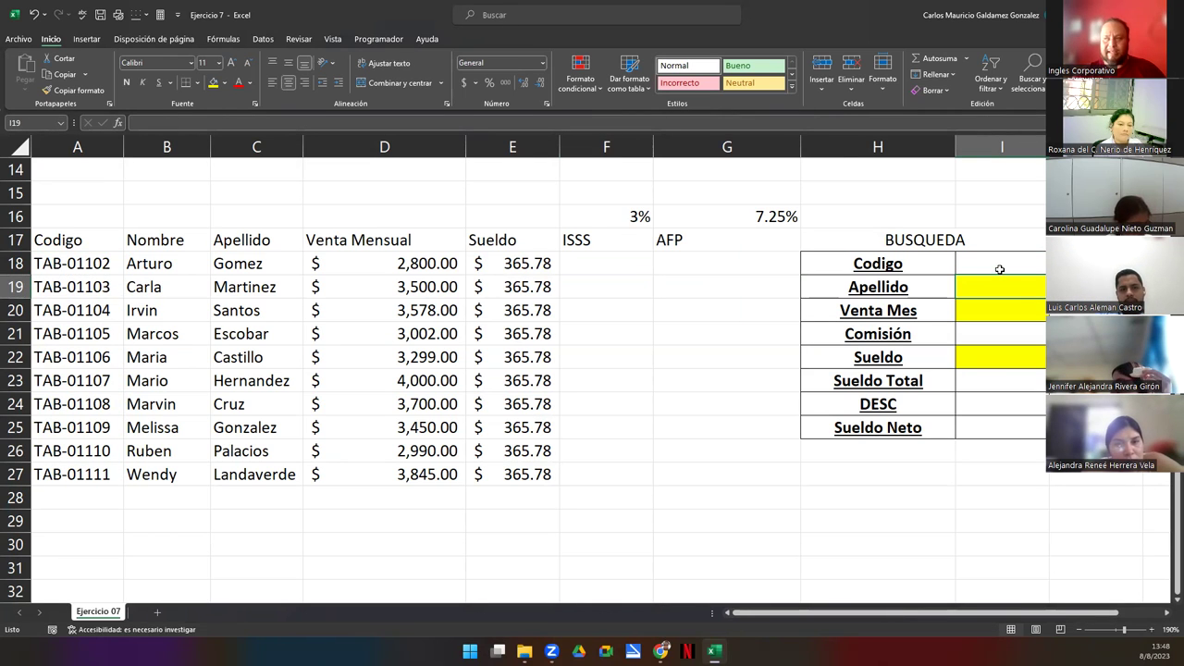
click(997, 265)
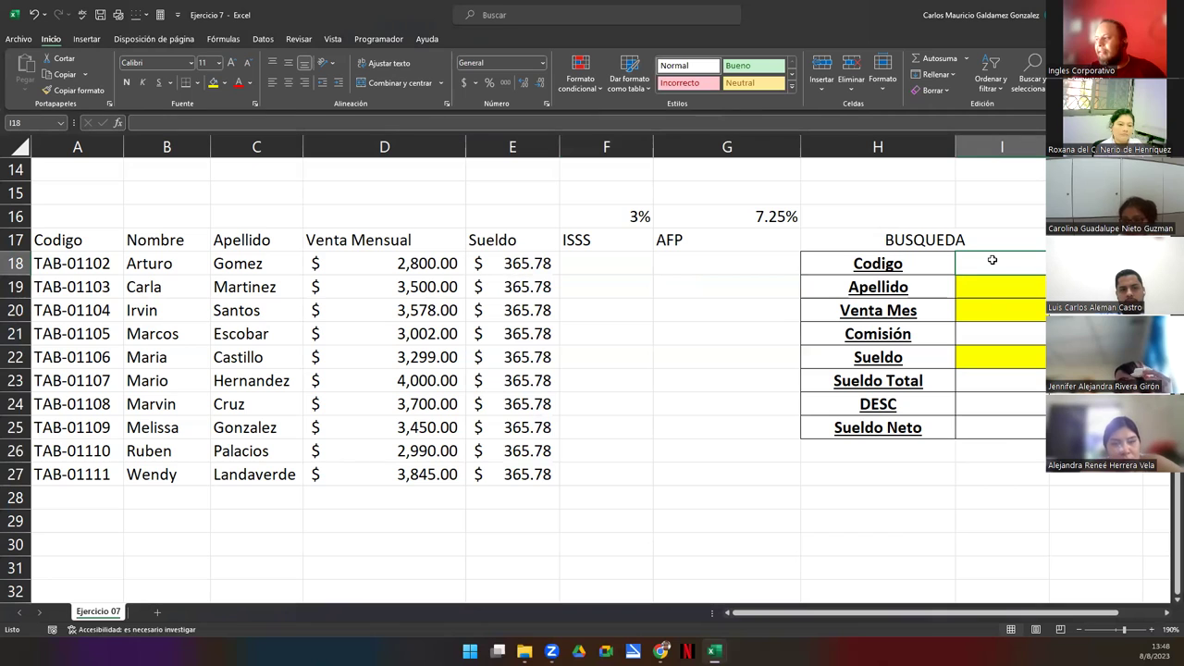
drag(992, 296, 998, 428)
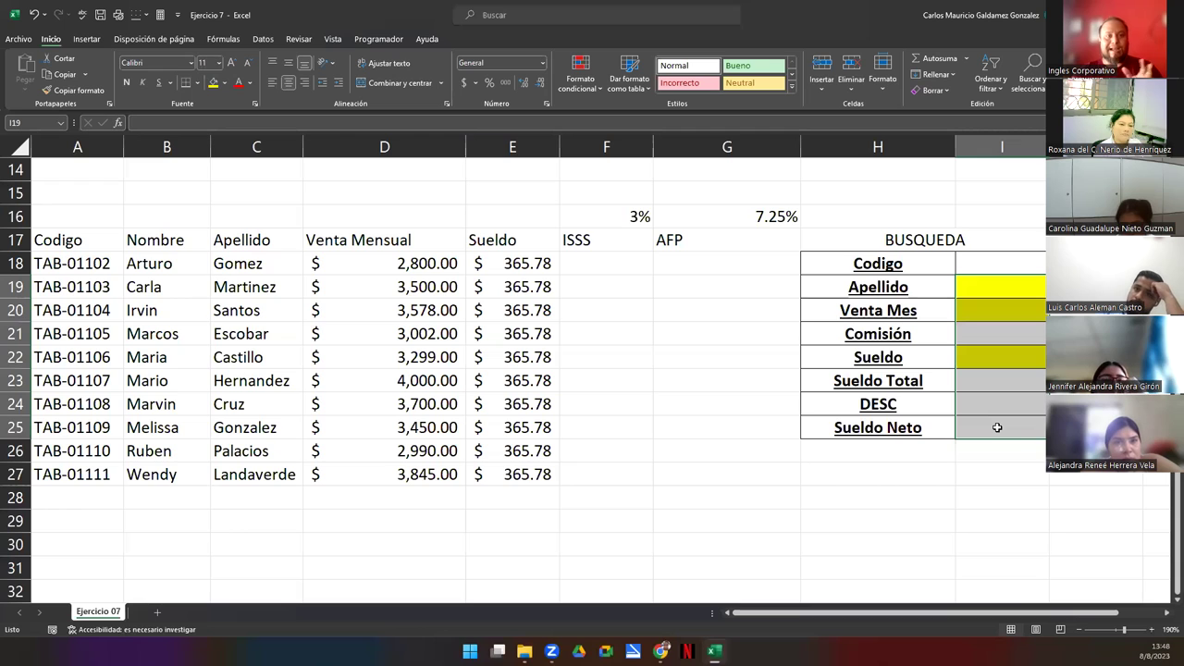
click(970, 337)
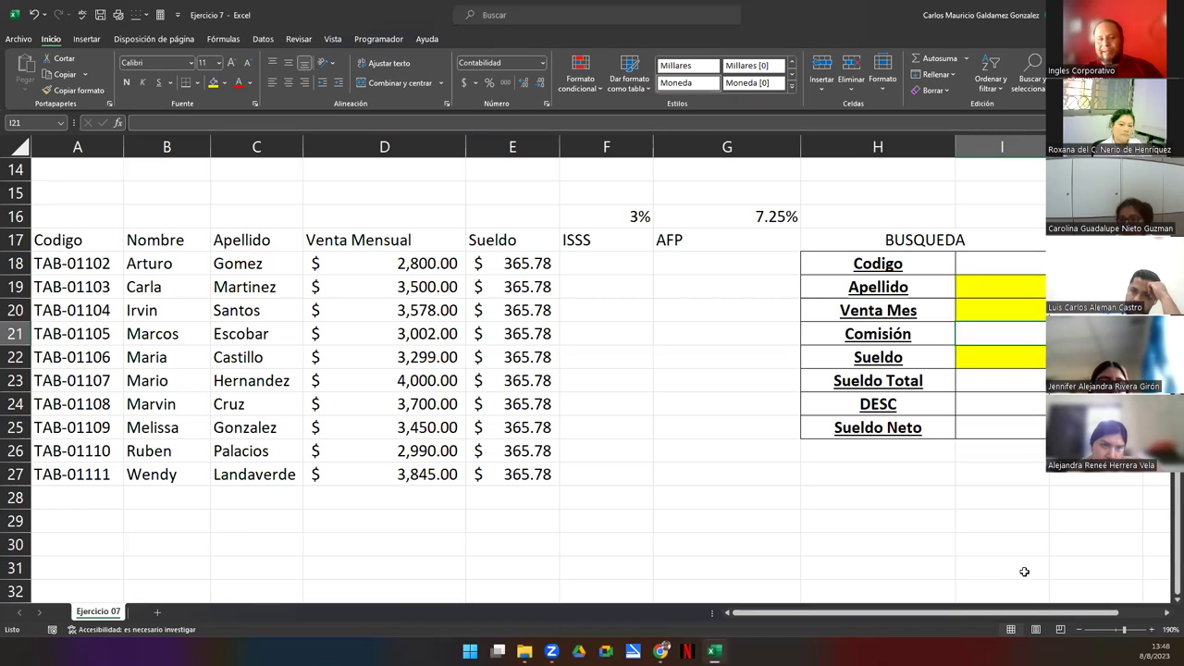
Step: Inspect the commission percentage formula in J21, leaving it as =SI(I20>=4000;10%;8%)
click(1092, 333)
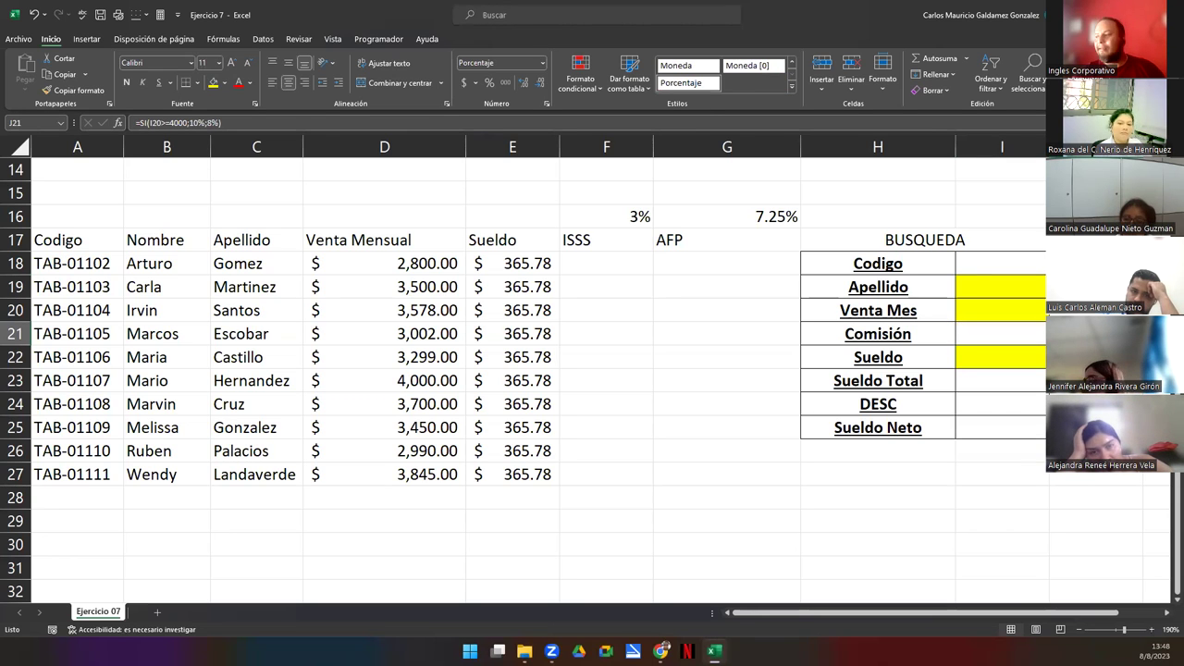
key(F2)
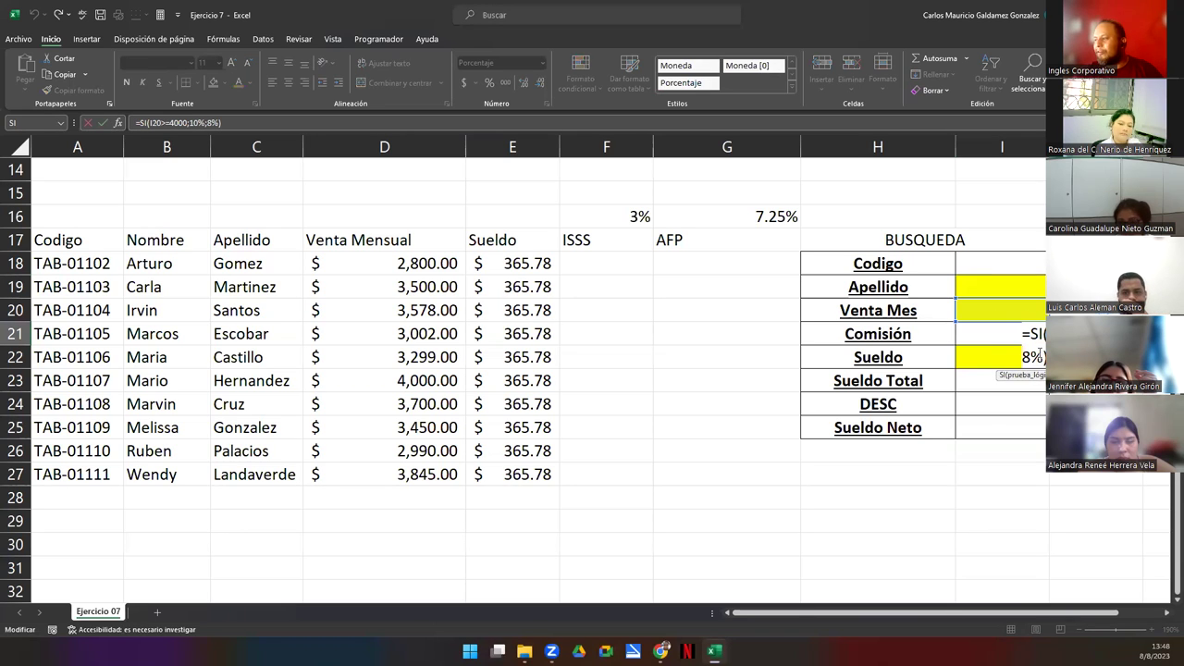
key(Tab)
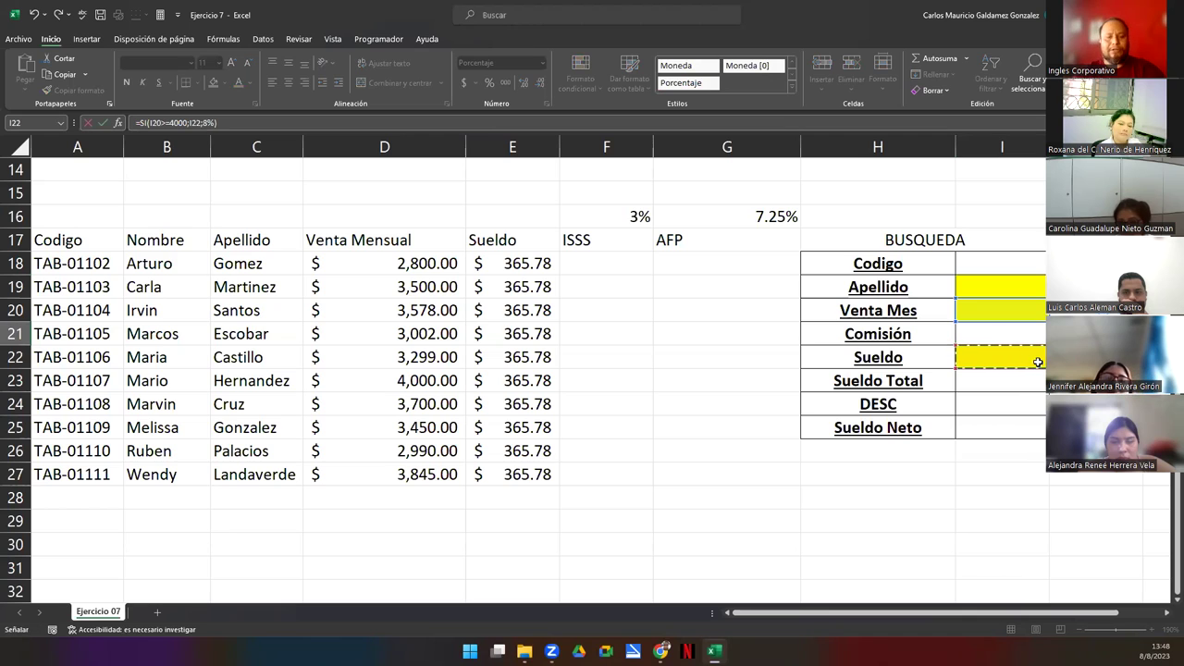
click(992, 311)
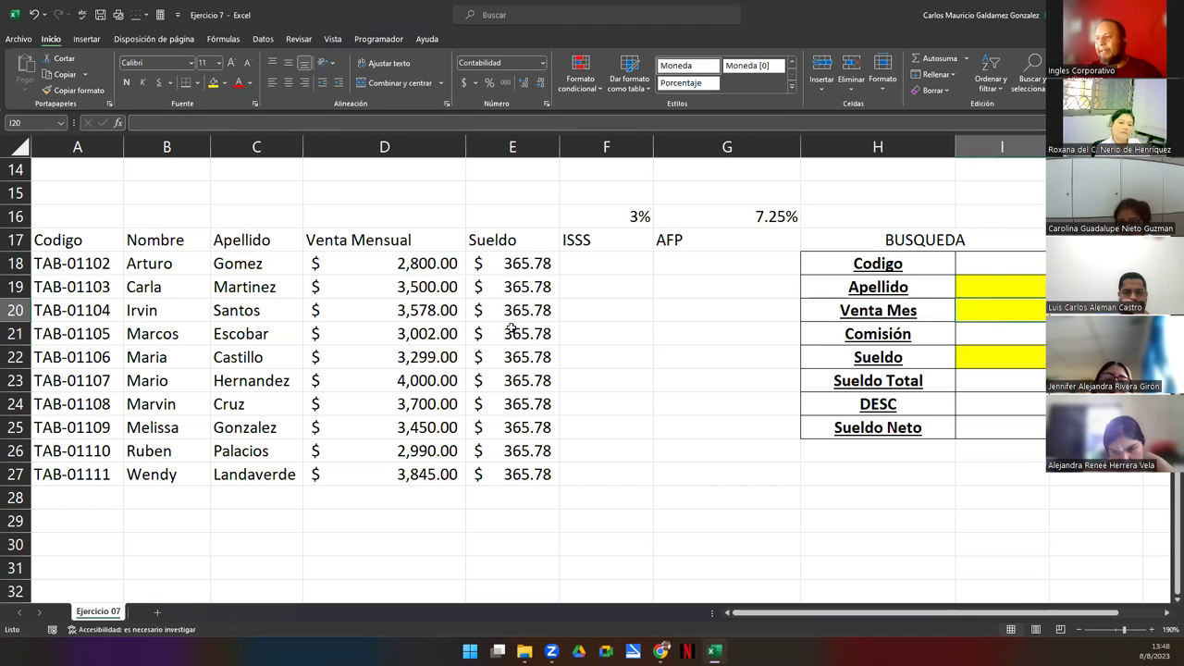
Step: Paste the monthly sale from D19 as a value into the Venta Mes cell I20 and check the commission percentage in J21
click(370, 294)
key(ctrl+c)
click(976, 313)
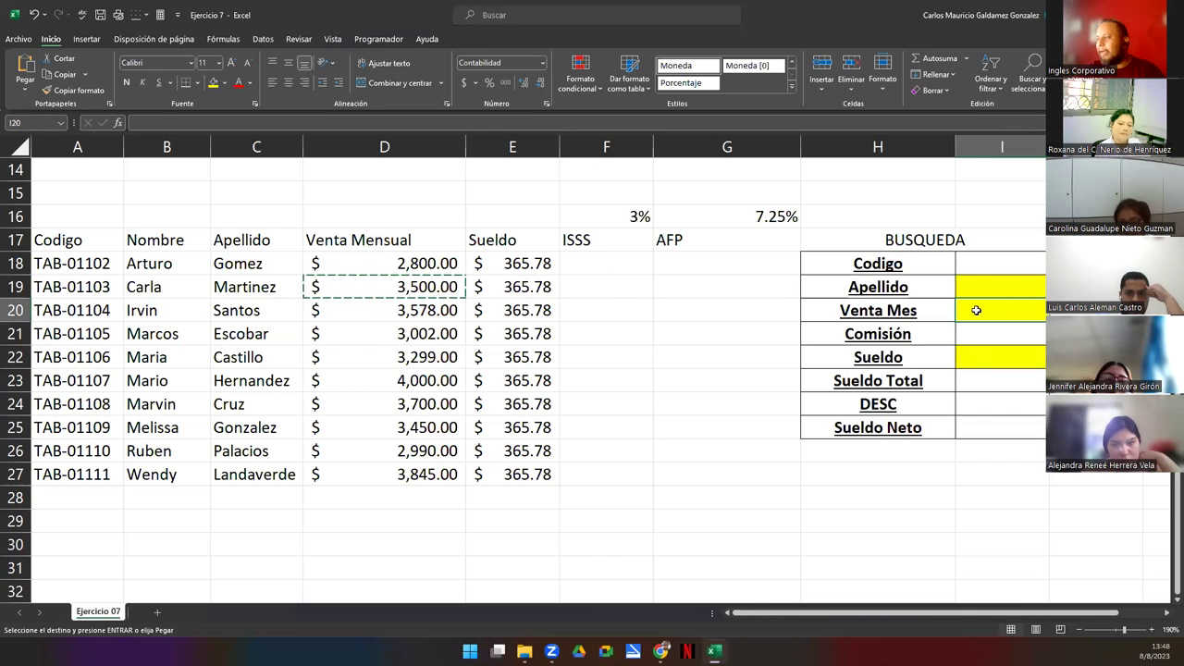
right_click(977, 315)
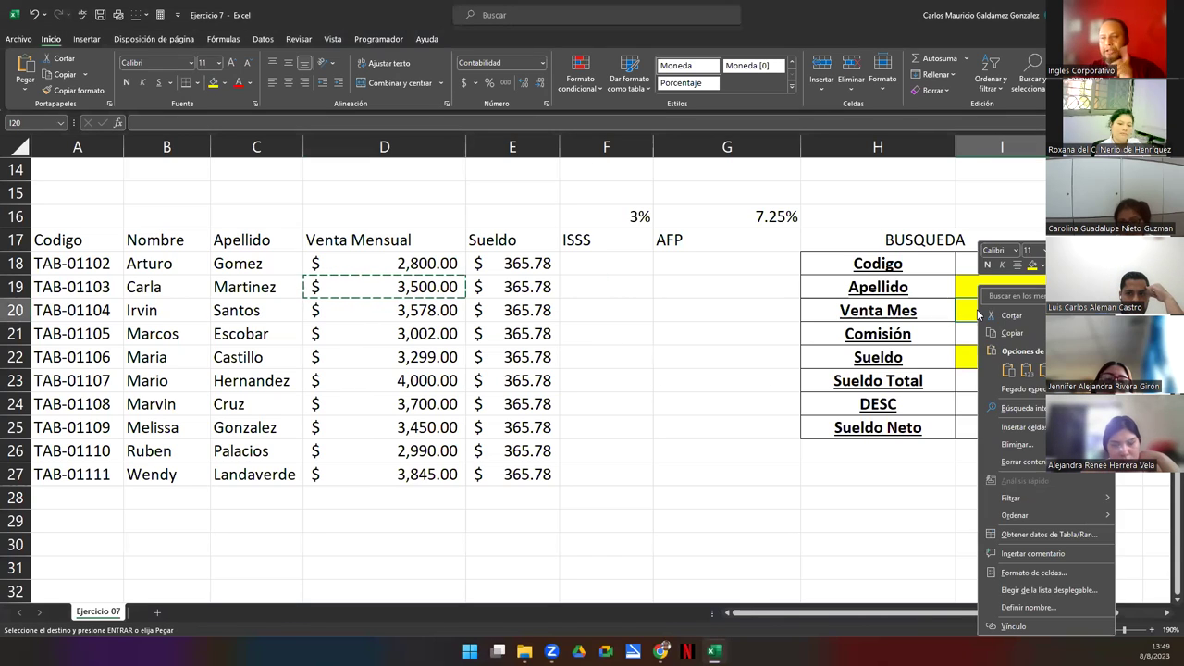
click(1027, 370)
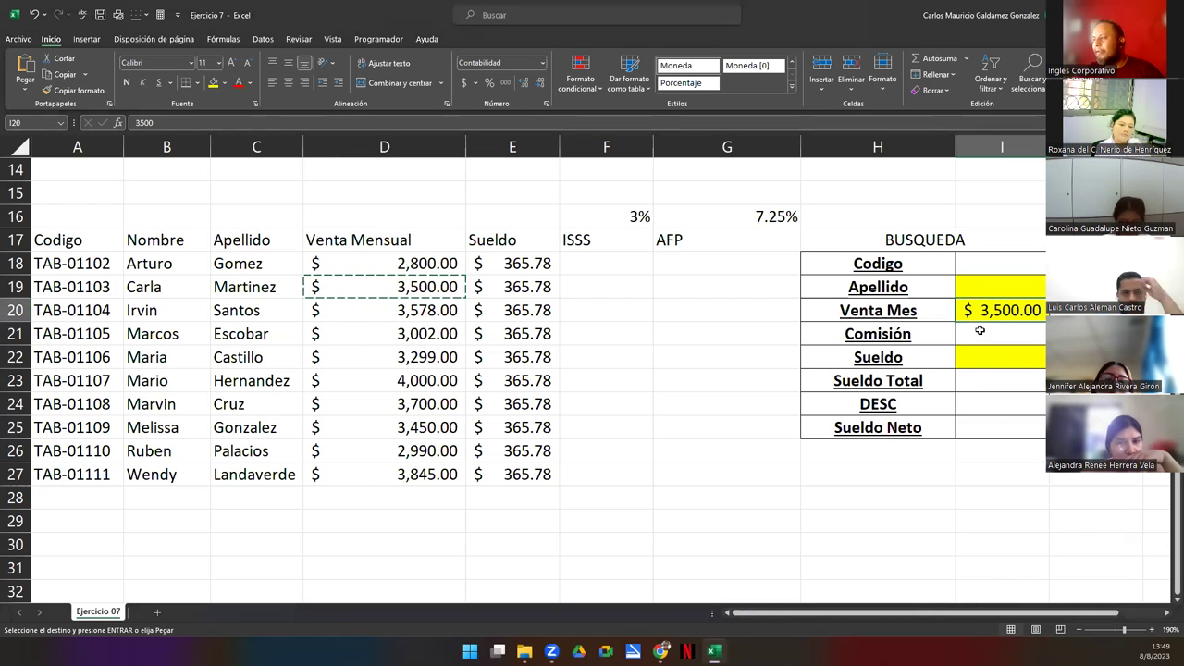
key(Down)
key(Escape)
key(Right)
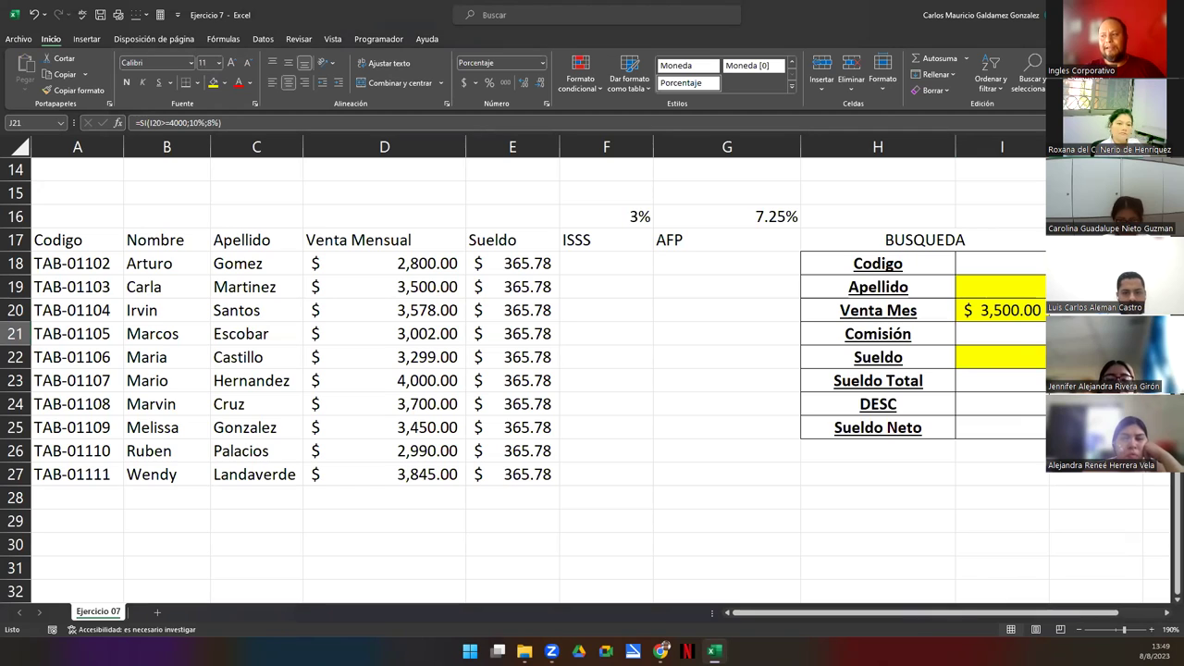
Step: Paste the 4,000.00 monthly sale from D23 as a value into the Venta Mes cell I20 to test the commission percentage
double_click(411, 382)
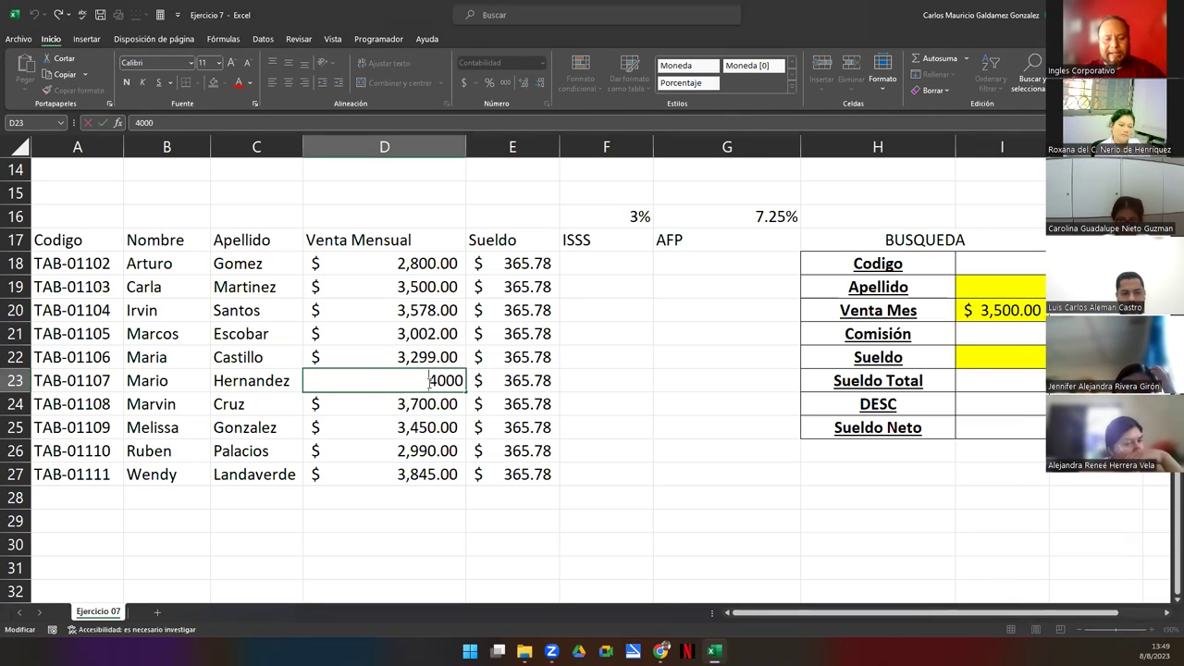
key(Escape)
key(ctrl+c)
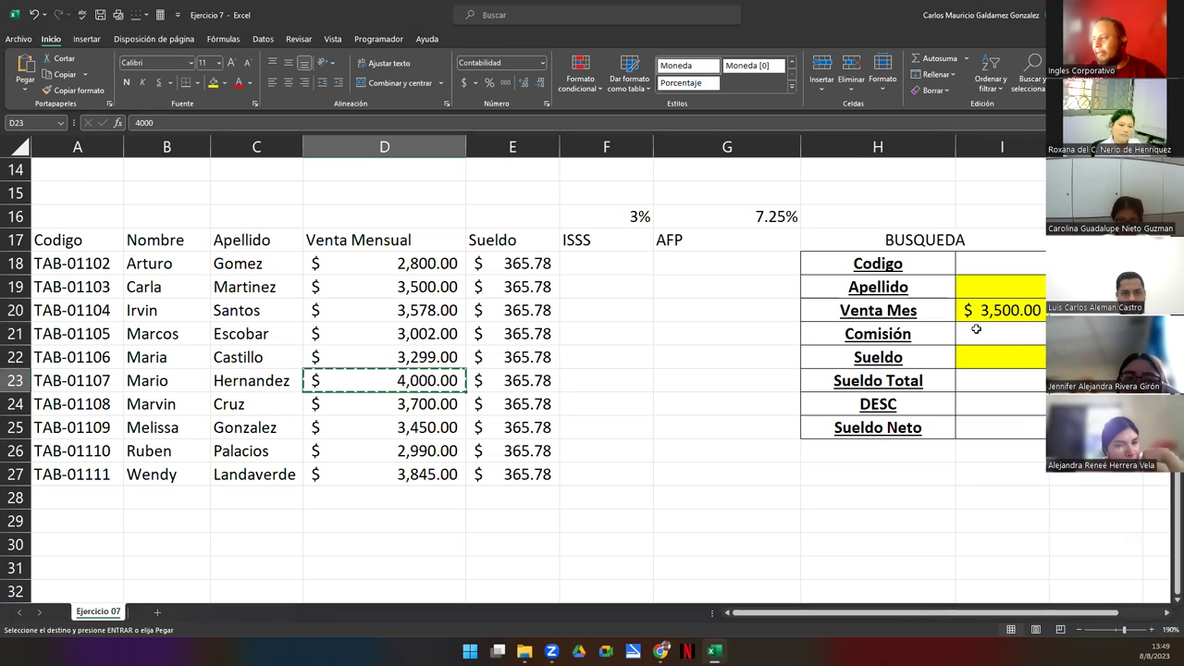
click(989, 311)
right_click(990, 312)
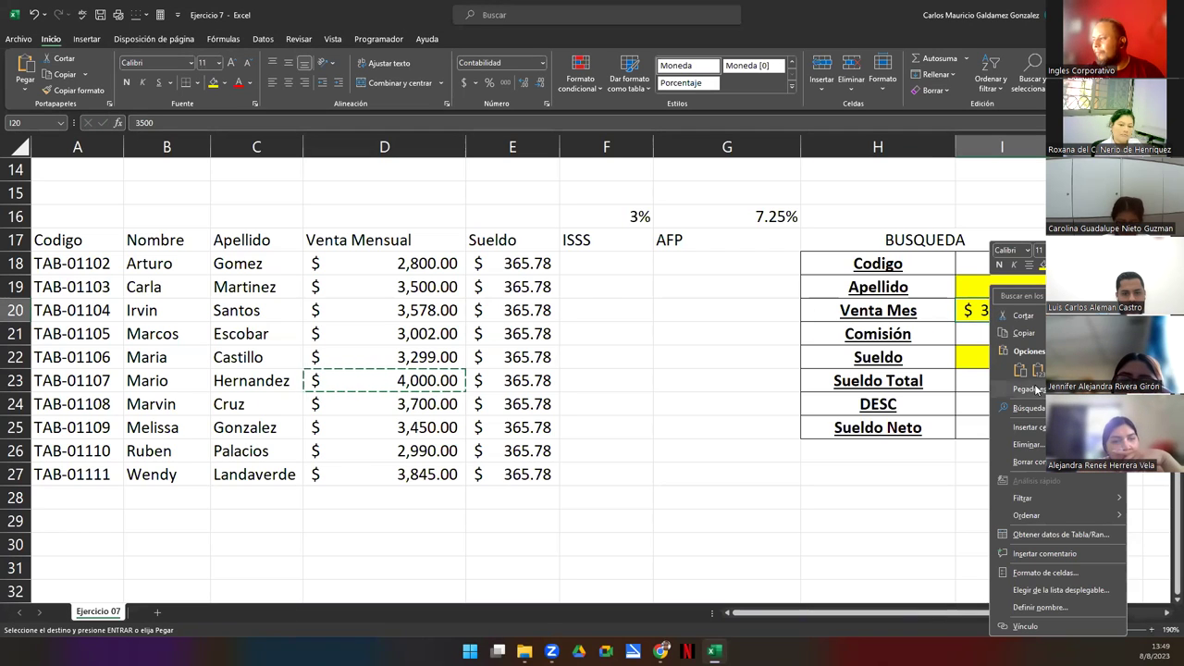
click(1037, 370)
click(1042, 357)
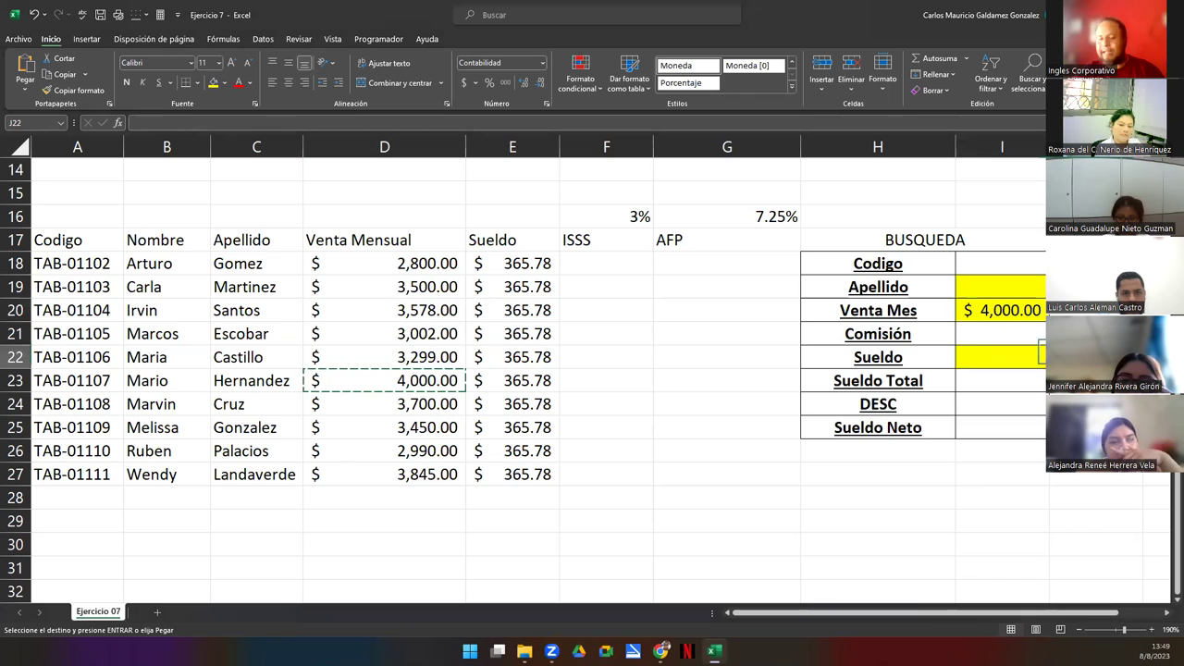
key(Escape)
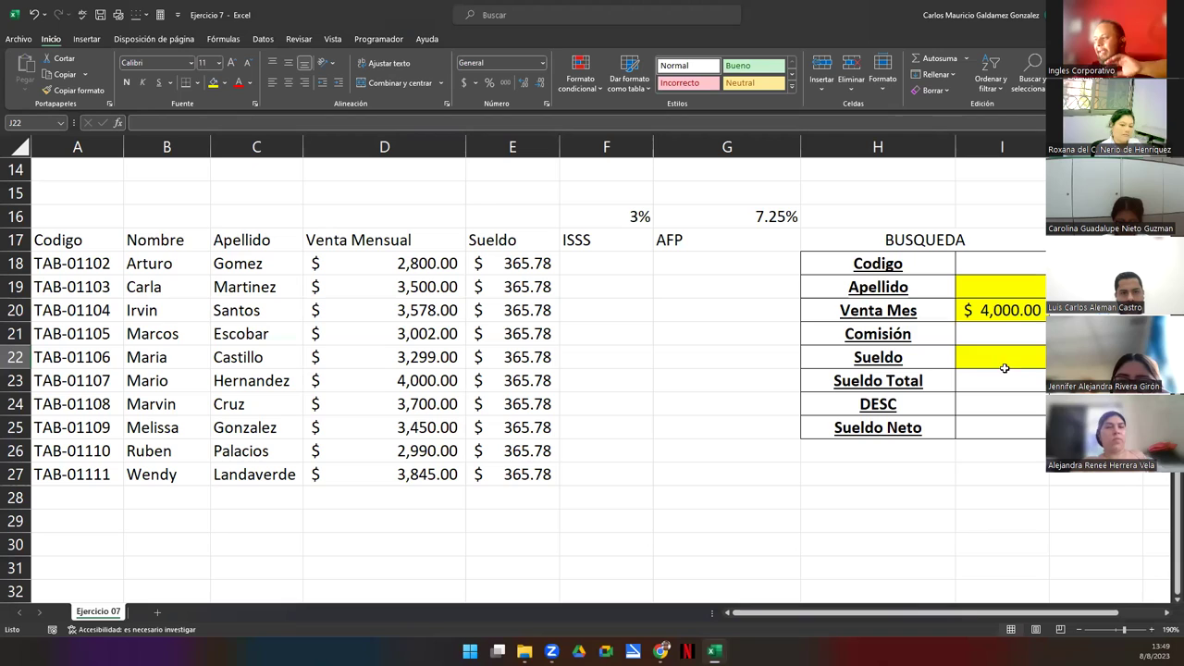
Step: Review the highlighted Apellido, Venta Mes and Sueldo cells, the Codigo cell I18 and the code list A18:A27
click(991, 309)
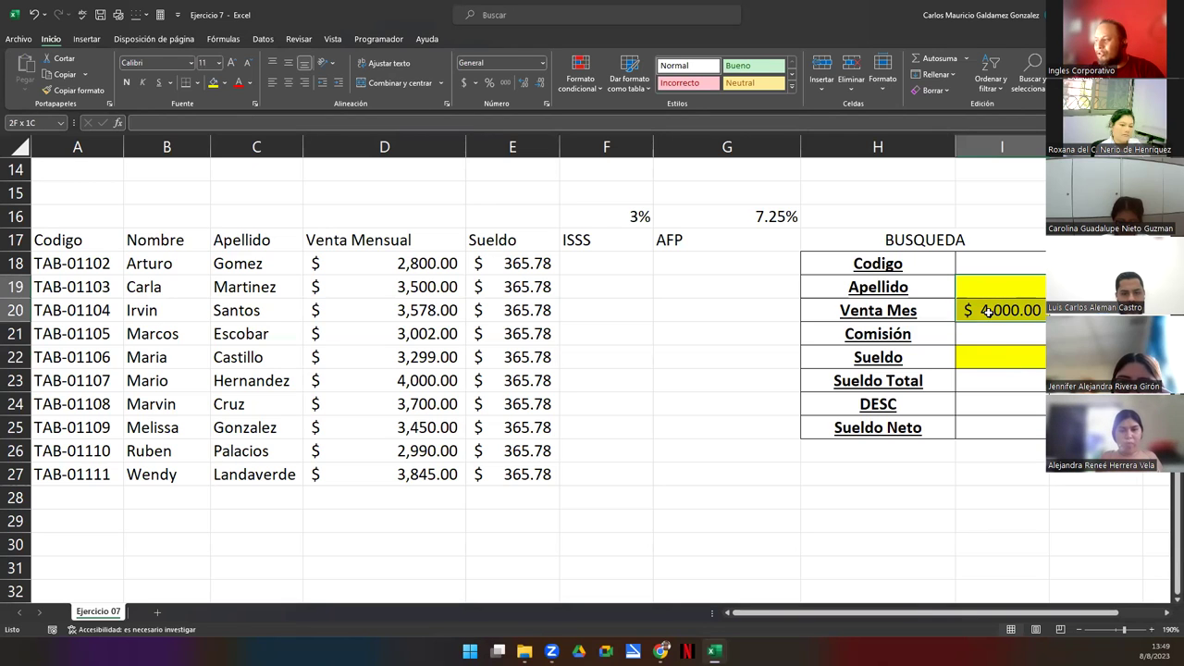
click(1003, 357)
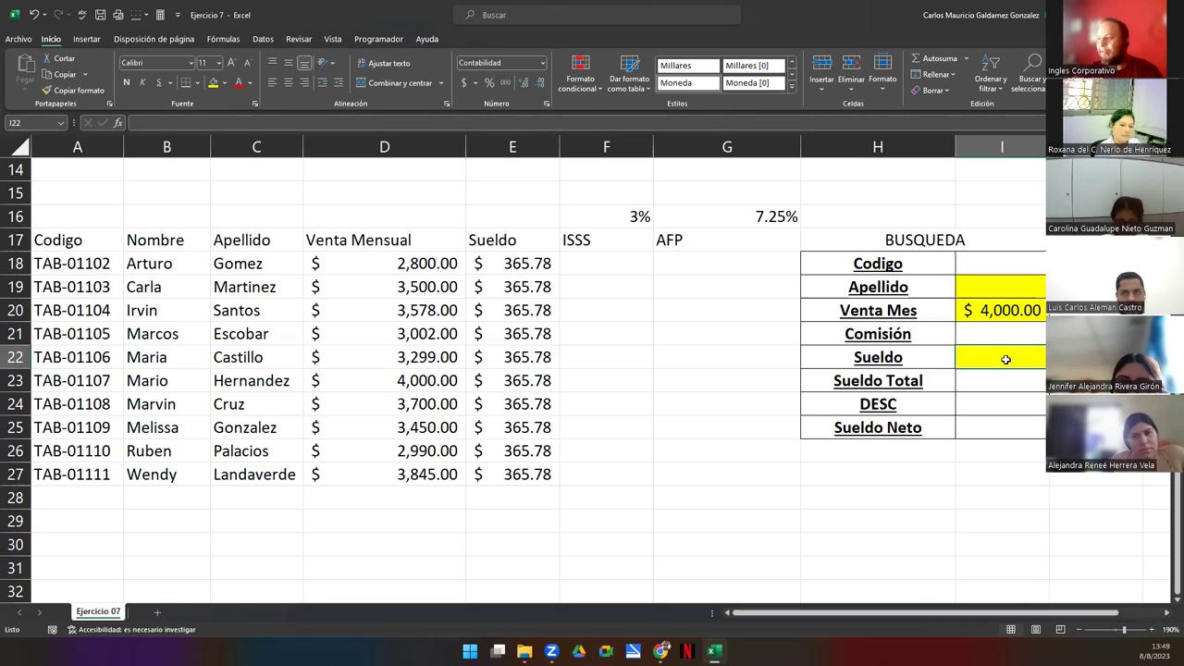
click(992, 262)
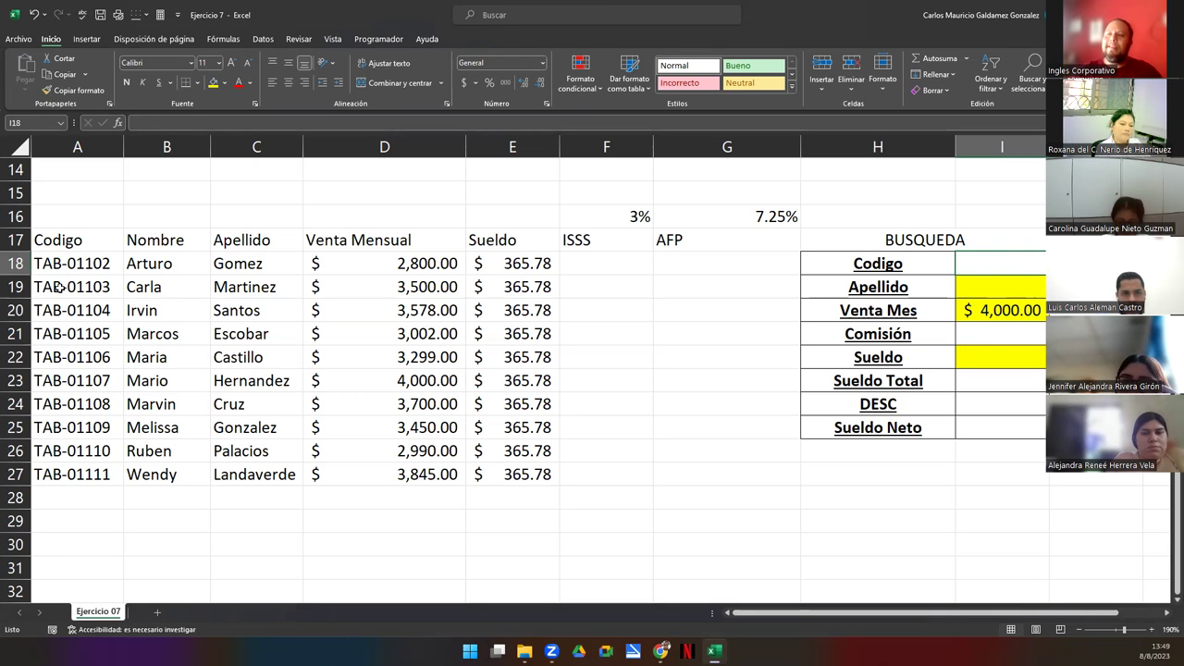
drag(55, 267, 99, 476)
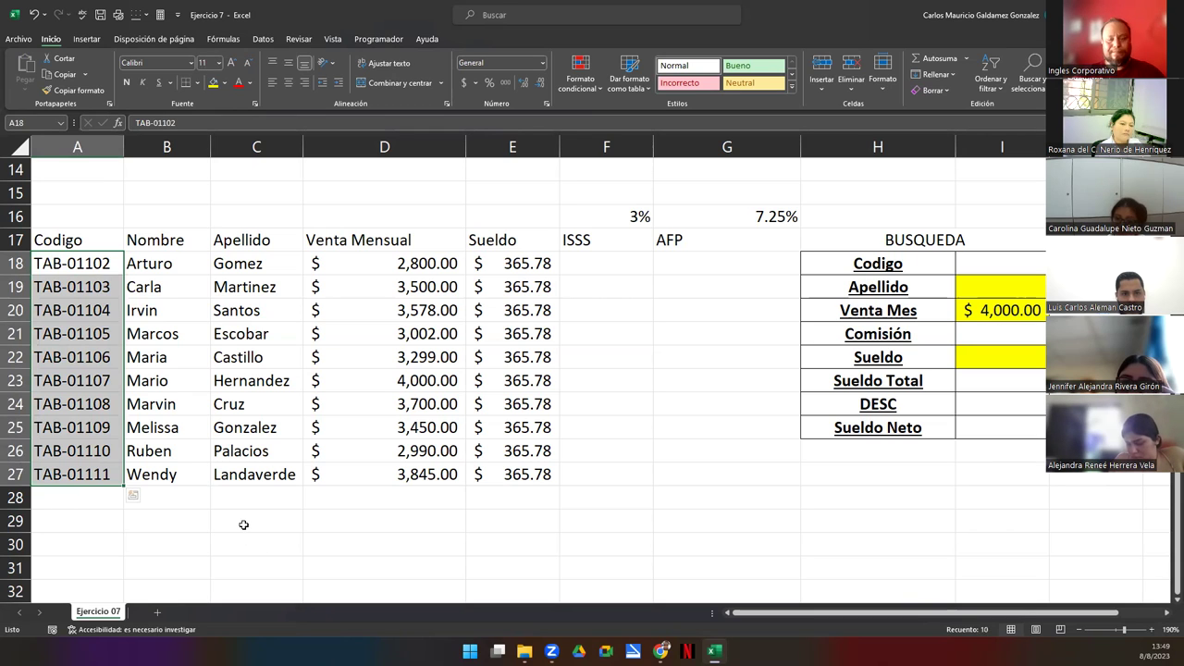
click(990, 267)
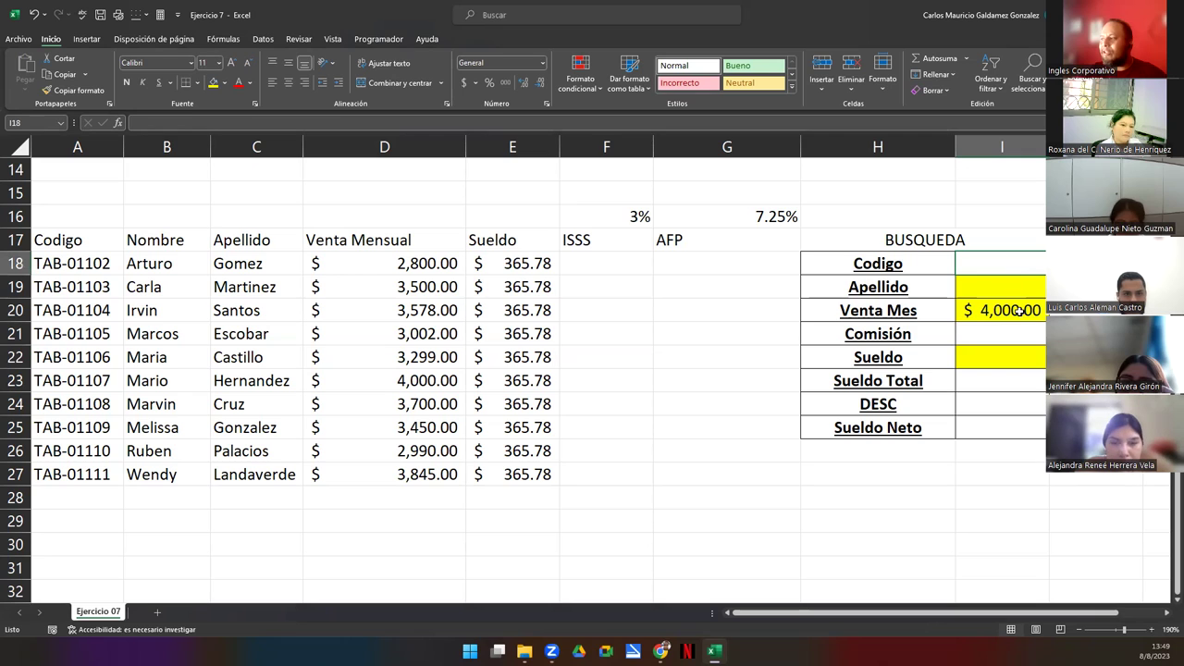
Step: Clear the 4,000.00 test amount from the Venta Mes cell I20
click(972, 287)
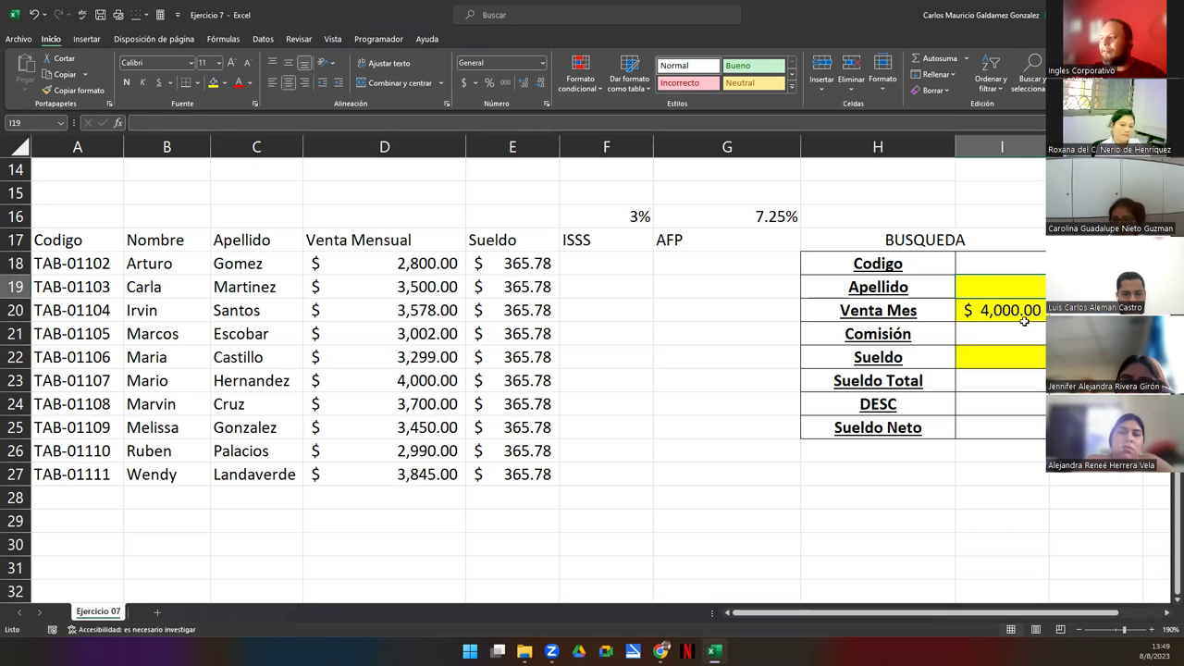
click(1007, 311)
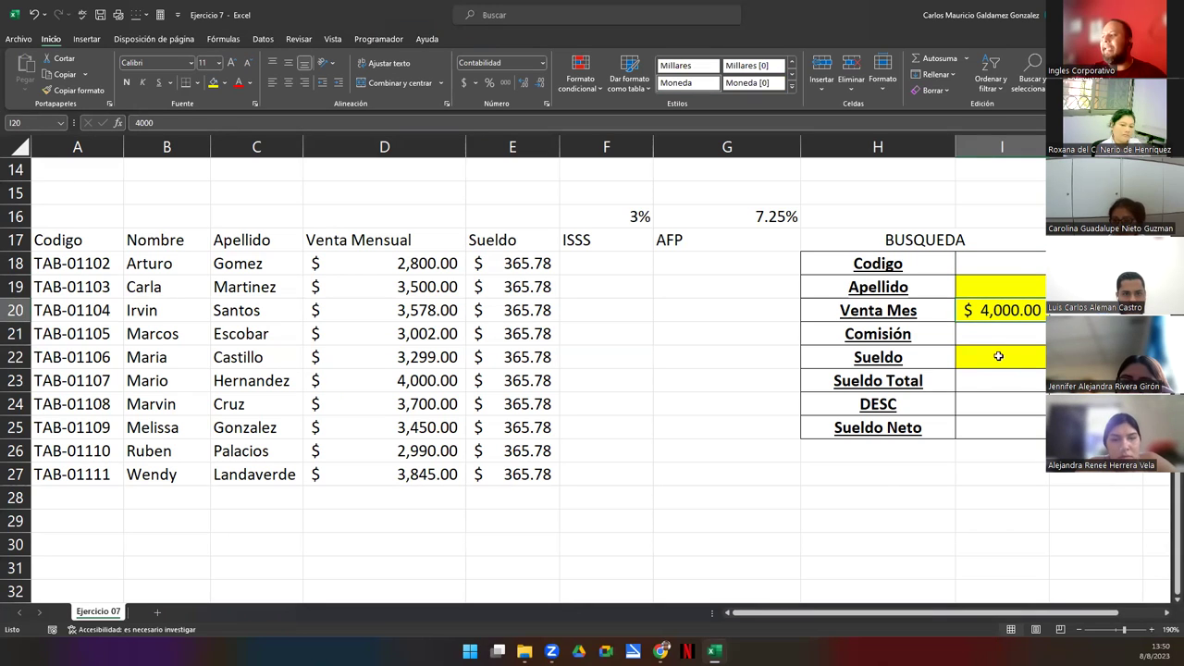
click(998, 356)
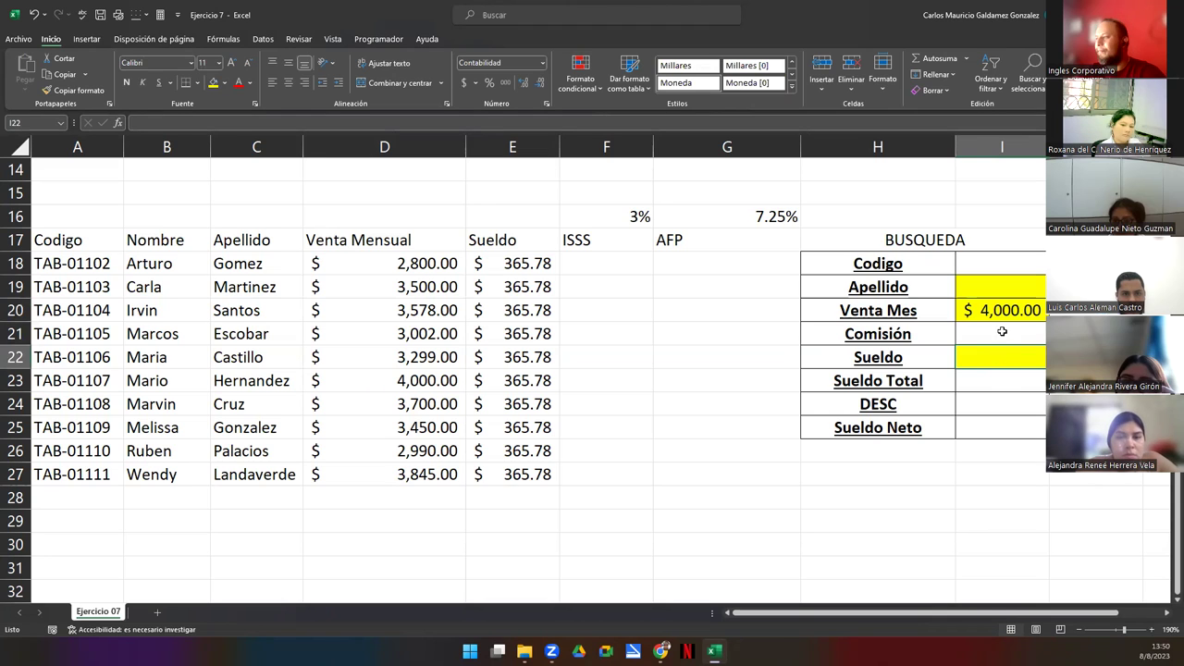
click(995, 315)
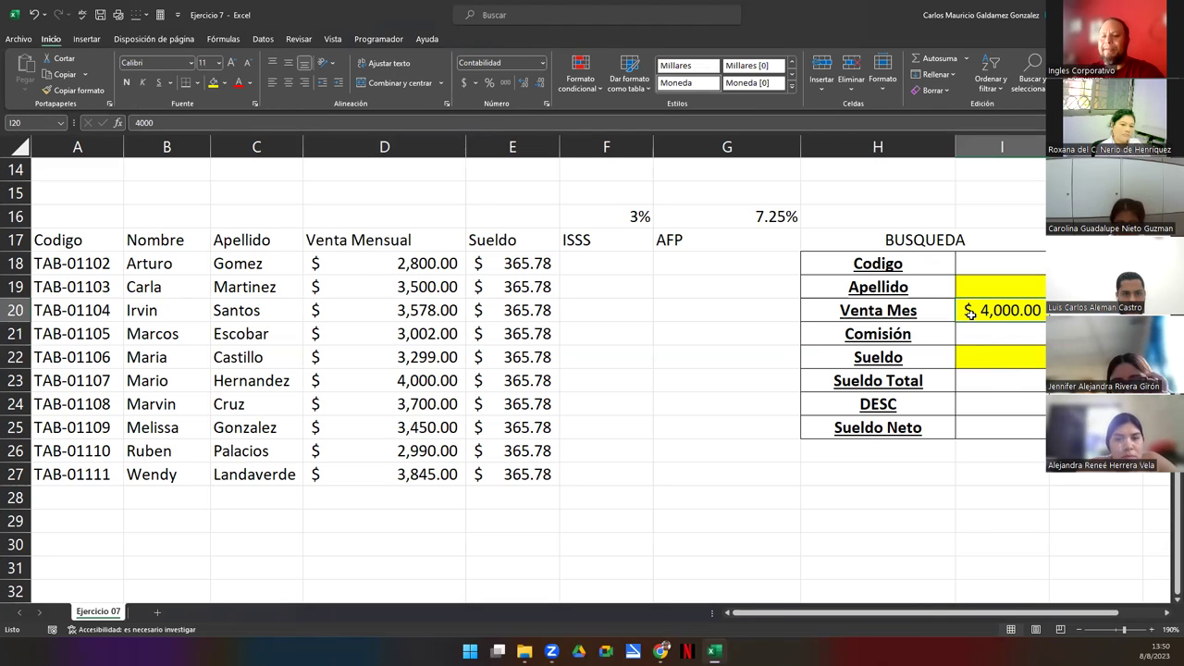
key(Delete)
Step: Point out the cells that need calculated formulas by selecting Comisión I21, Sueldo Total I23, DESC I24 and Sueldo Neto I25 together
click(988, 339)
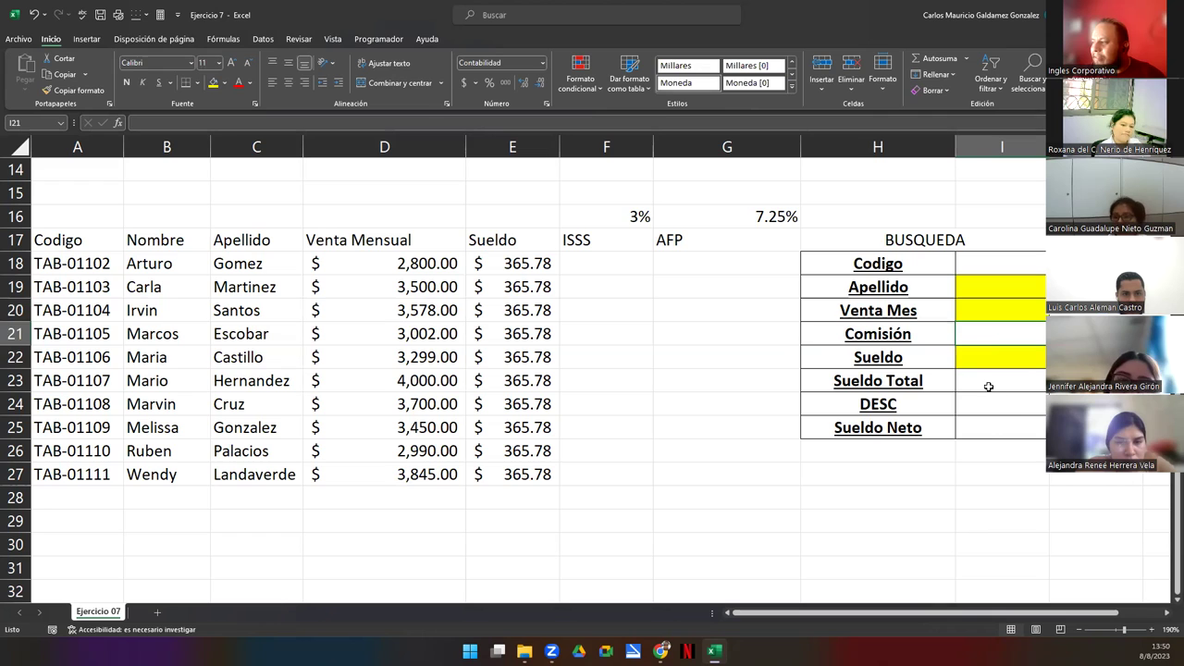
ctrl+click(988, 386)
ctrl+click(989, 404)
ctrl+click(986, 431)
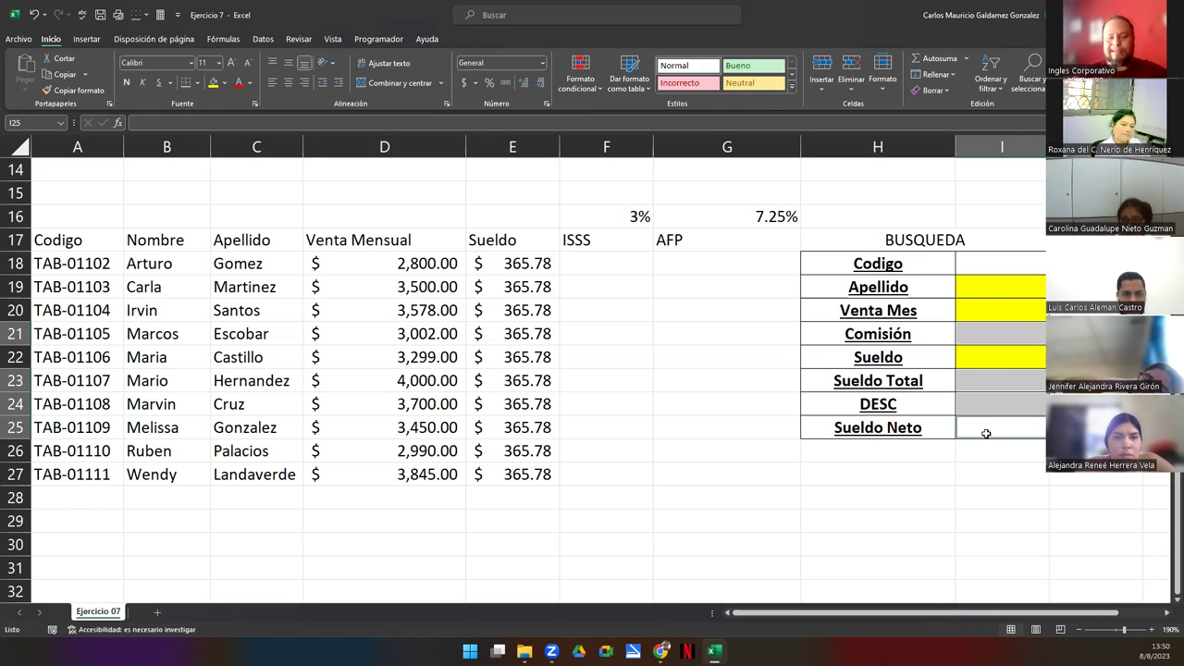
Step: Calculate the Comisión in I21 with =I20*J21, multiplying the monthly sale by the commission percentage
click(972, 334)
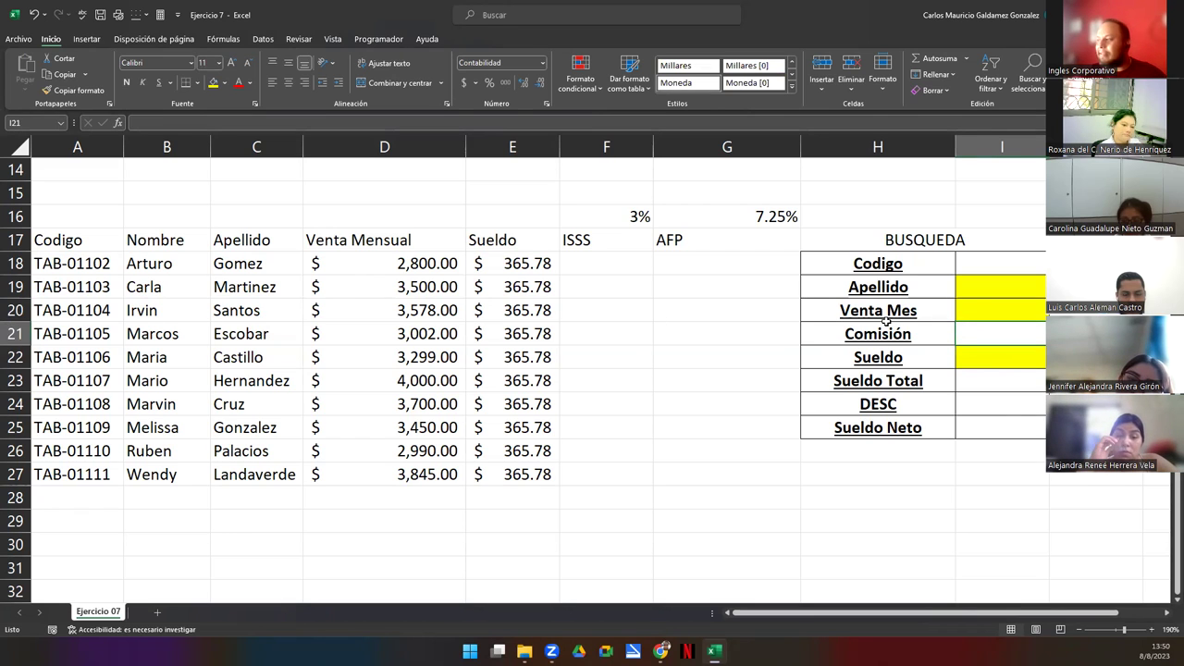
key(Right)
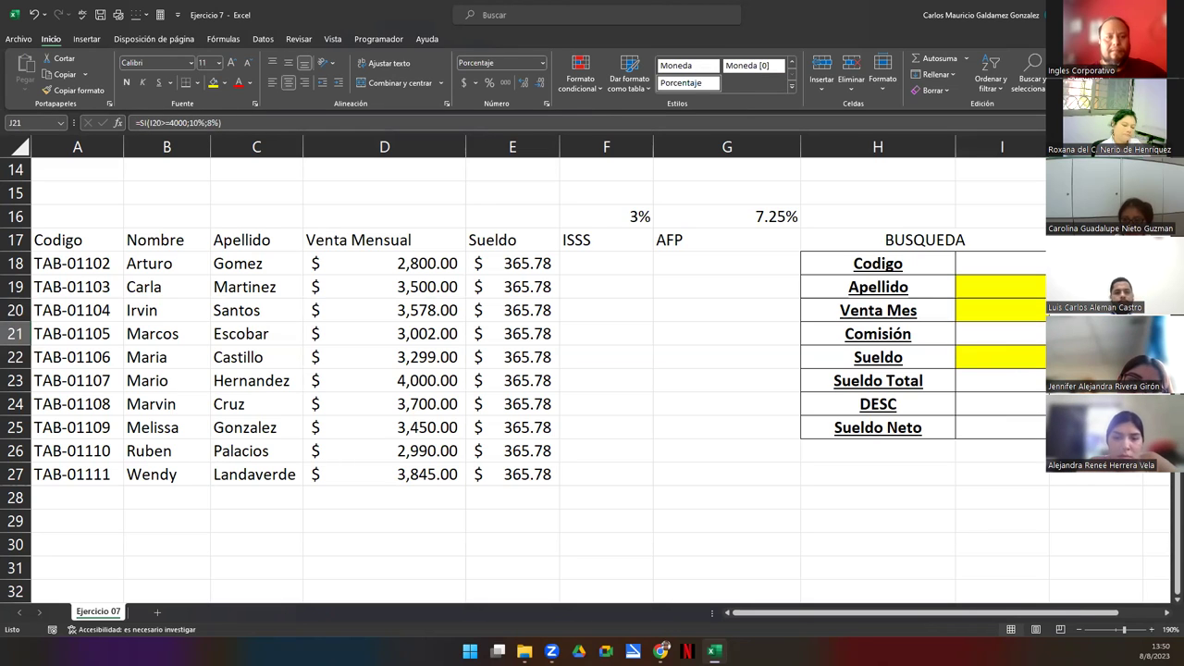
key(Left)
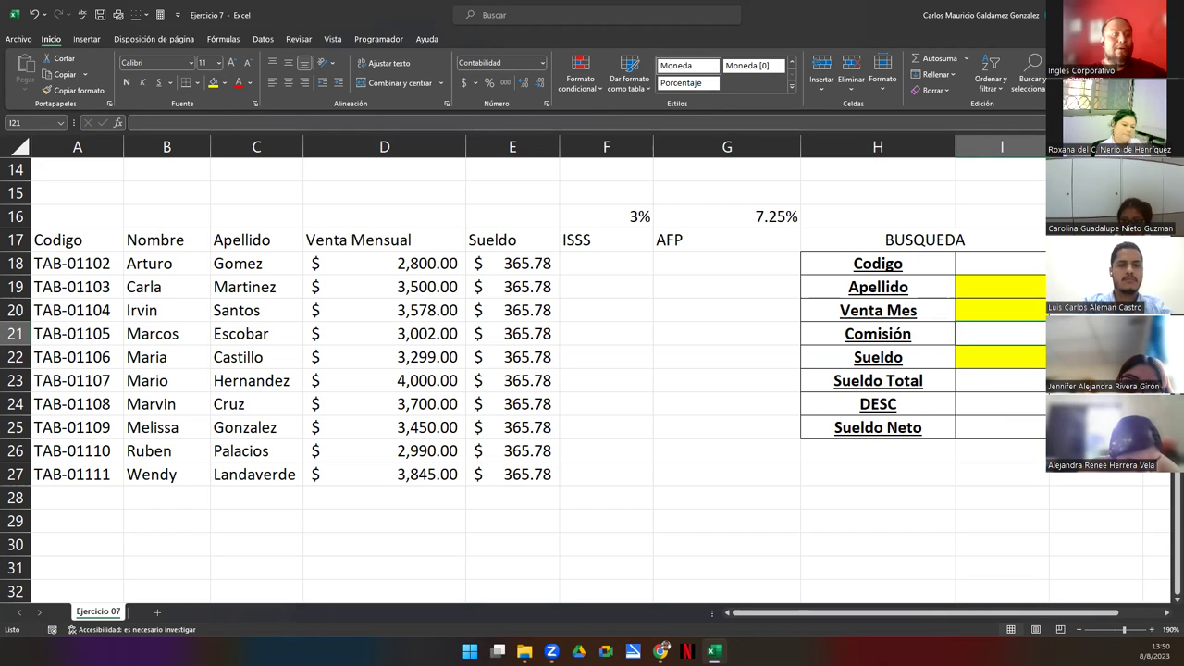
text(=)
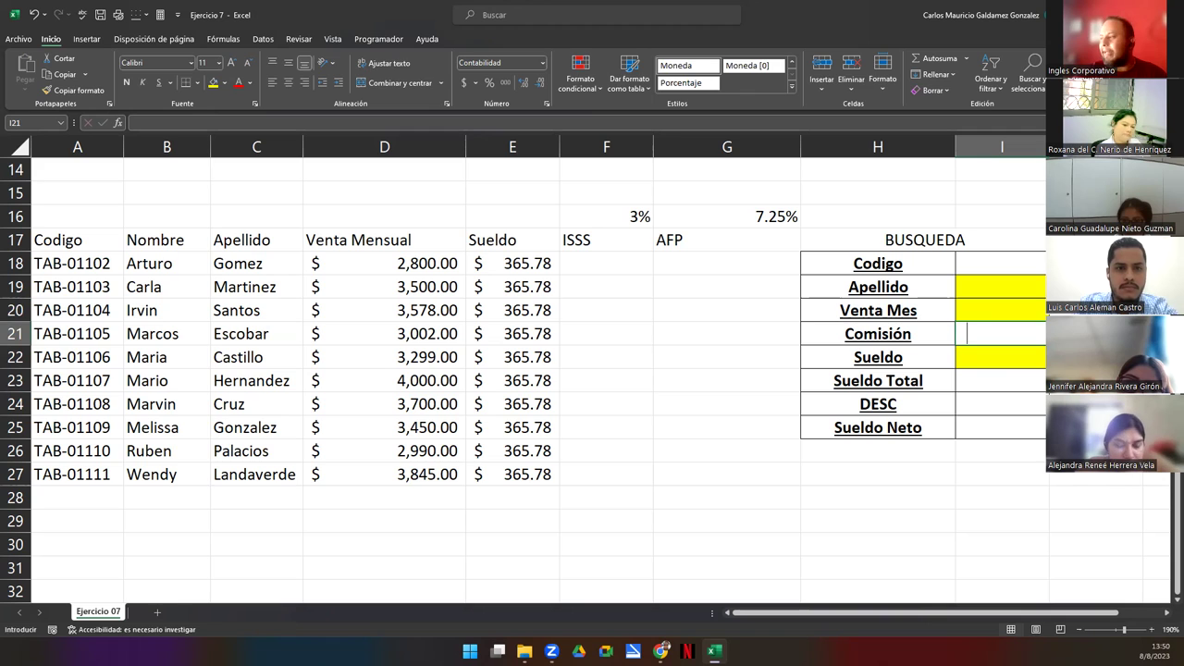
key(Up)
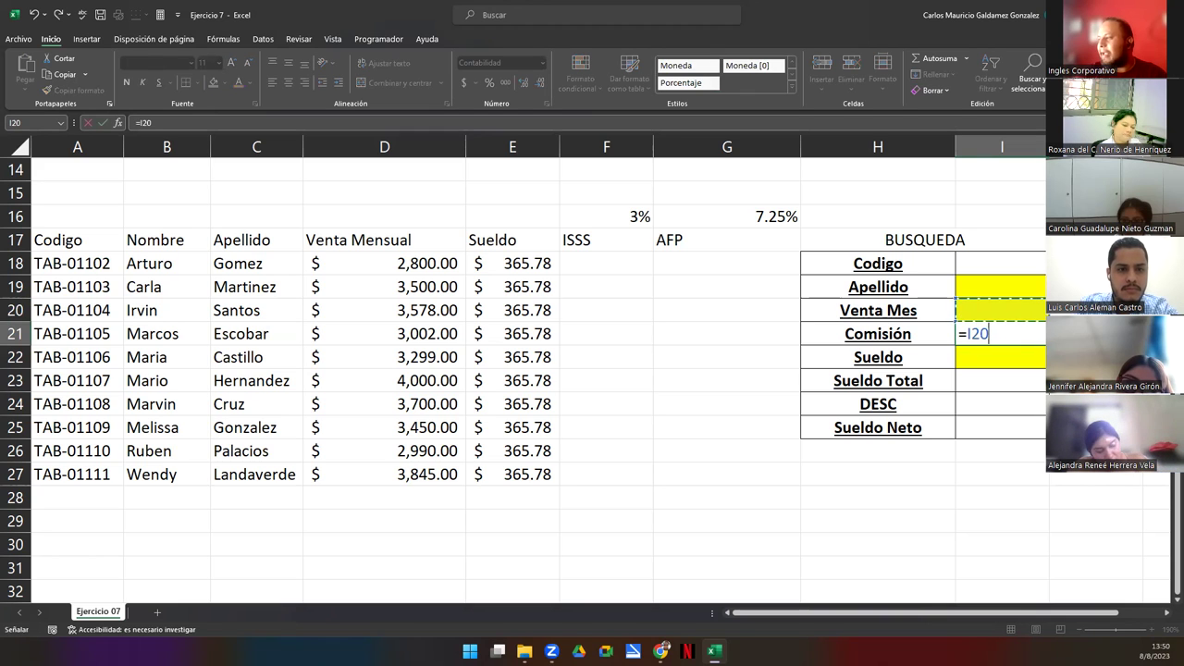
text(*)
key(Right)
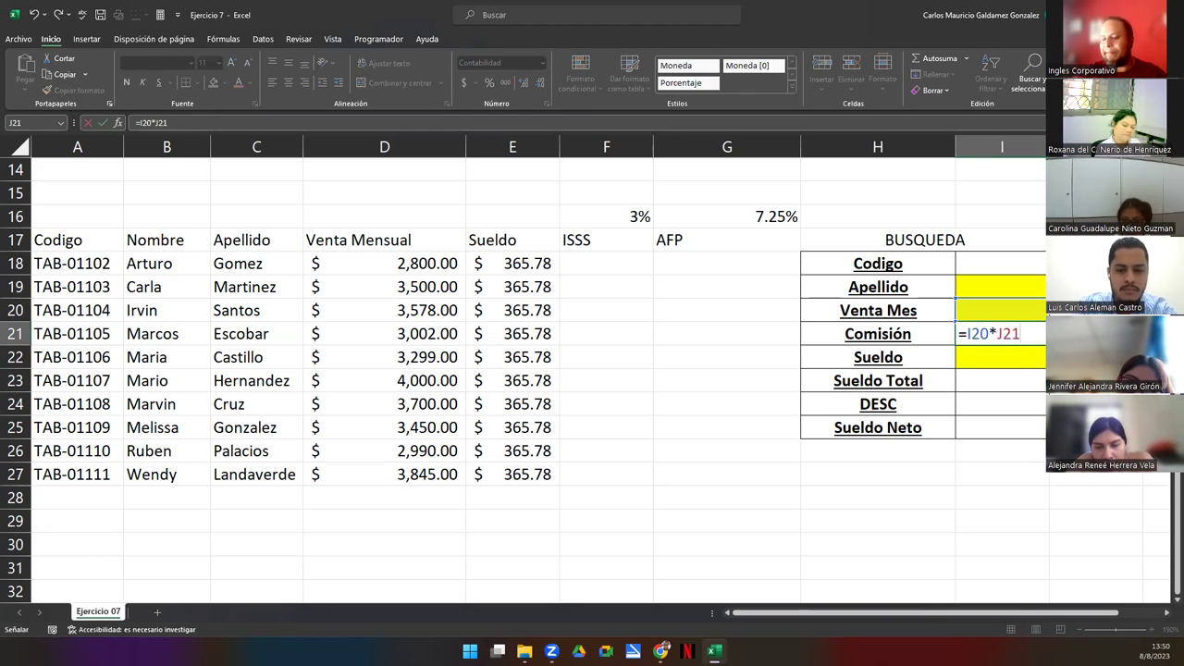
key(ctrl+Return)
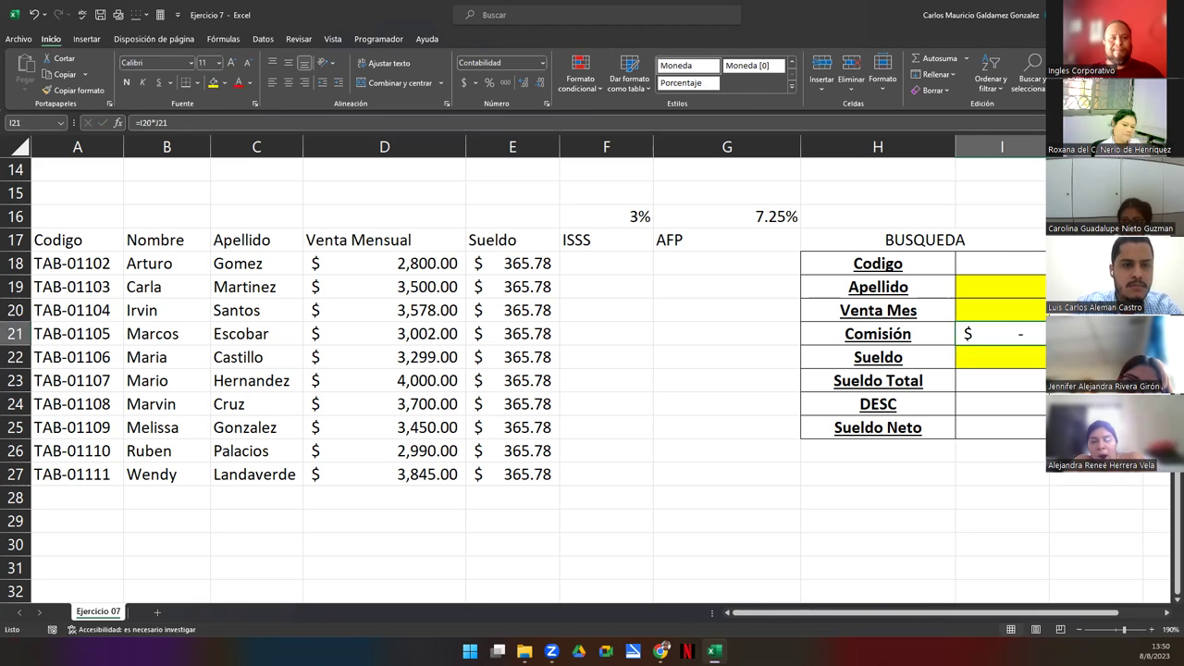
Step: Calculate the Sueldo Total in I23 with =I21+I22, adding the commission to the salary
click(999, 380)
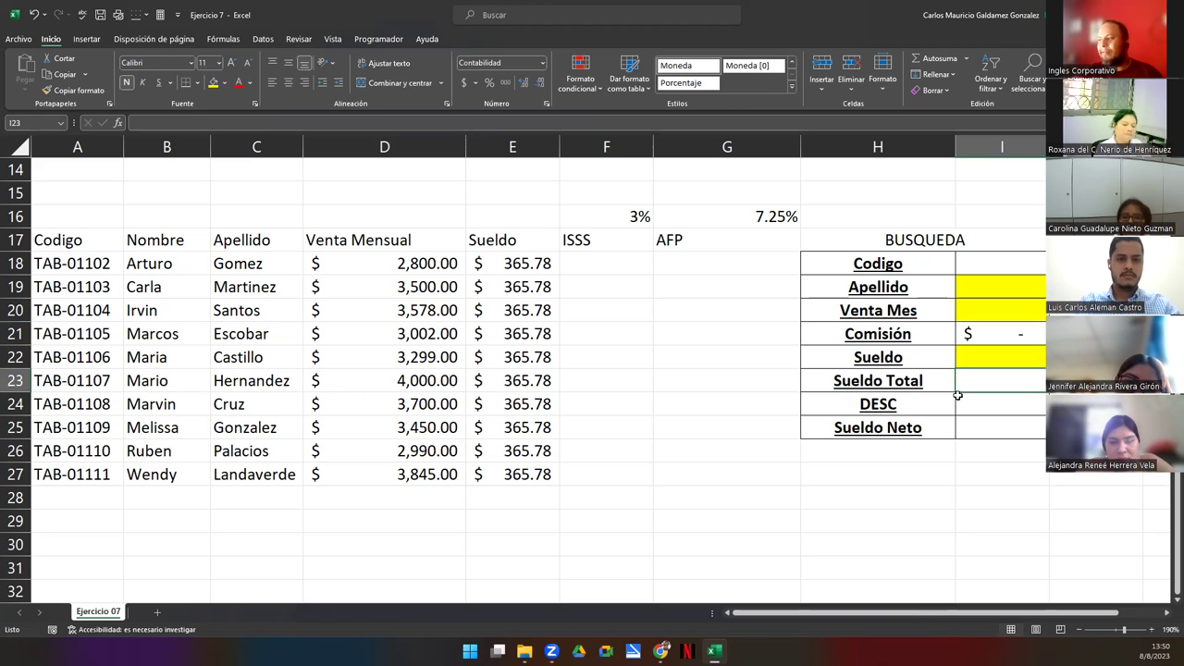
click(987, 338)
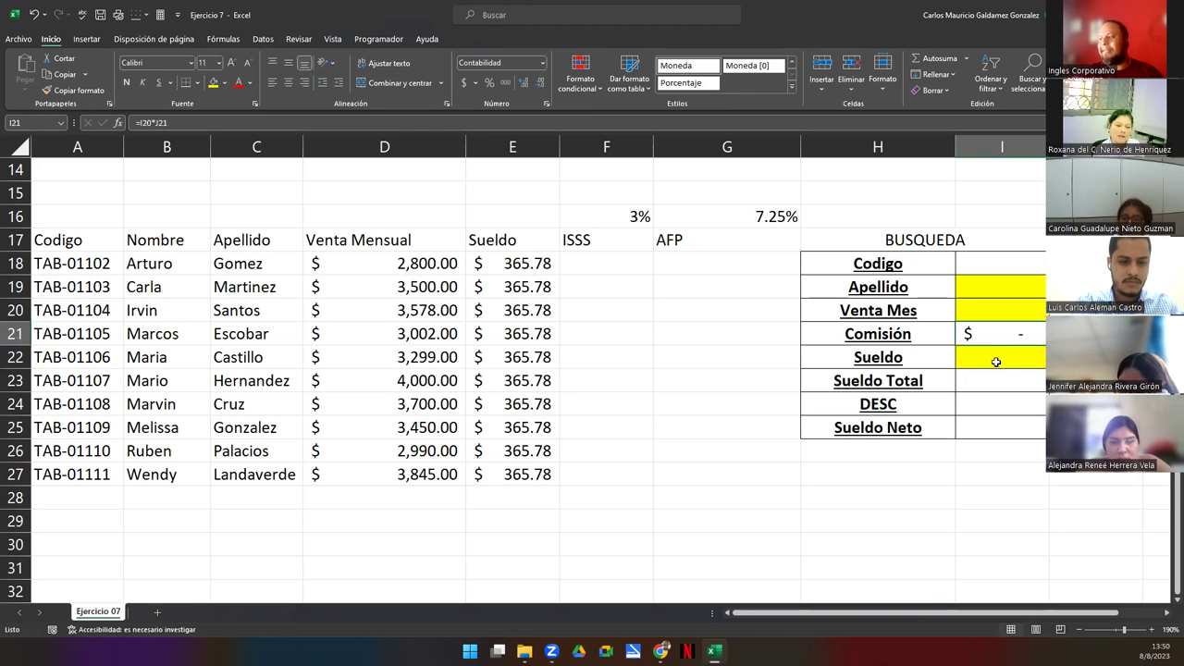
click(996, 361)
double_click(991, 386)
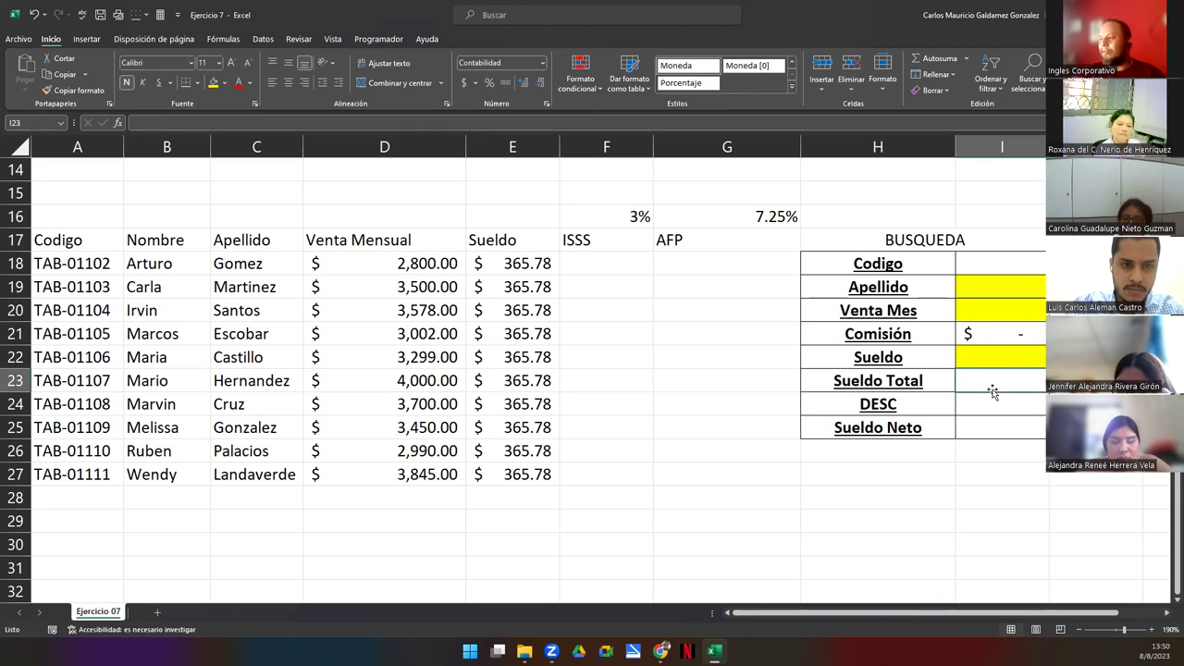
text(=)
key(Up)
key(Up)
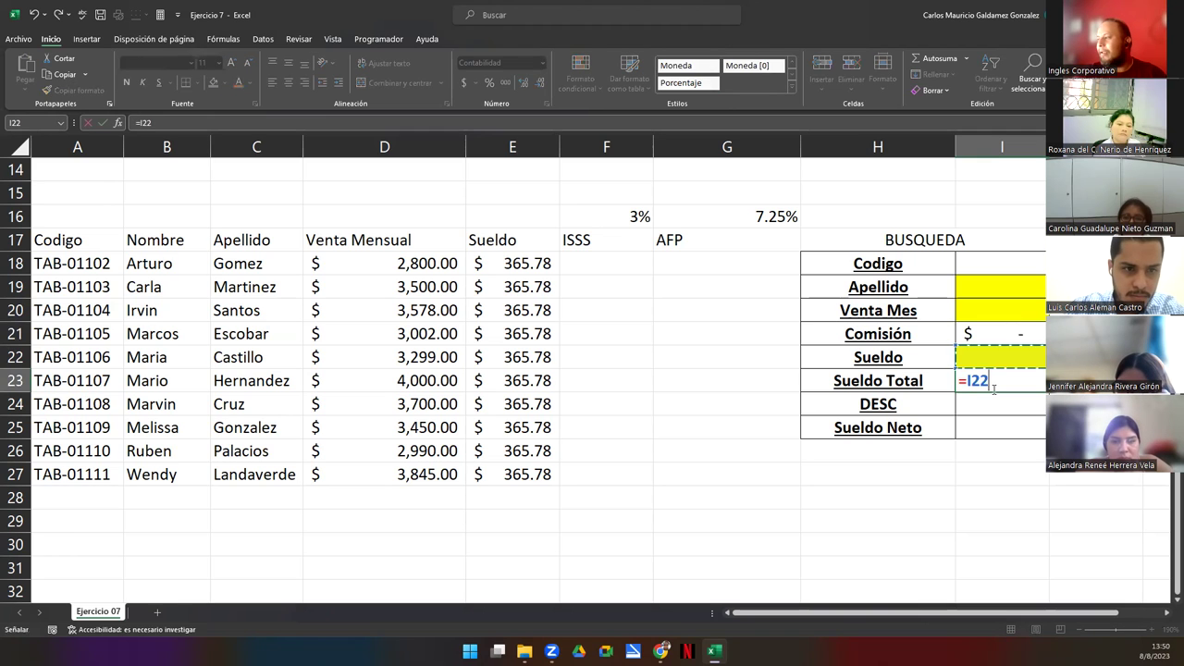
text(+)
key(Up)
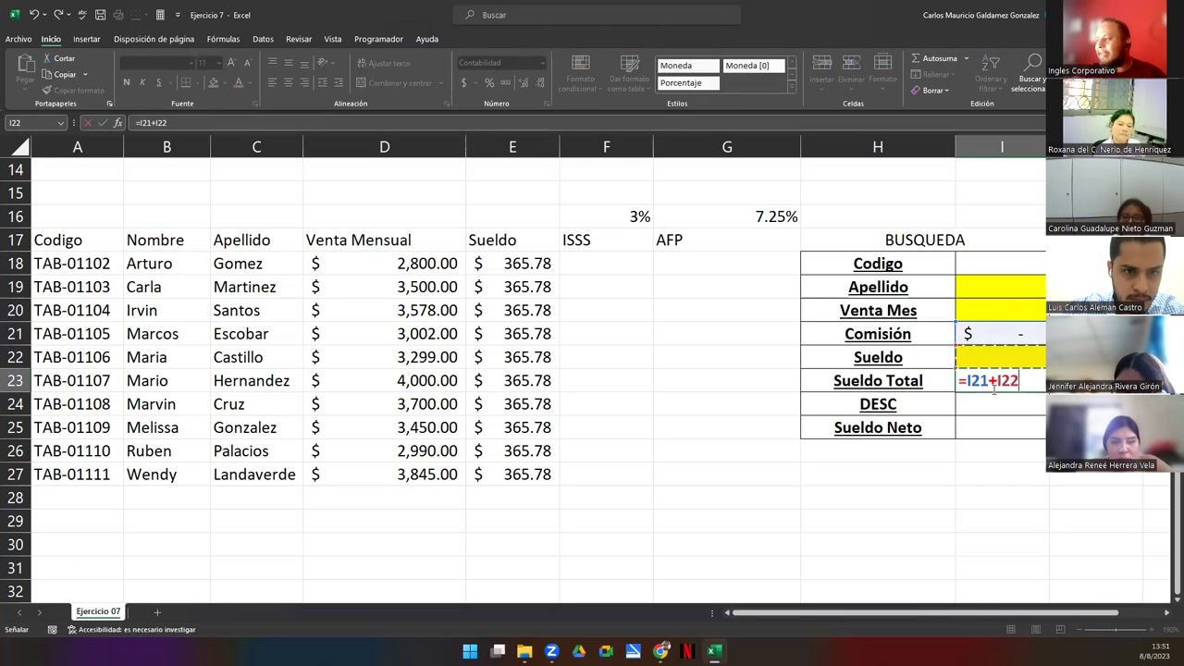
key(Return)
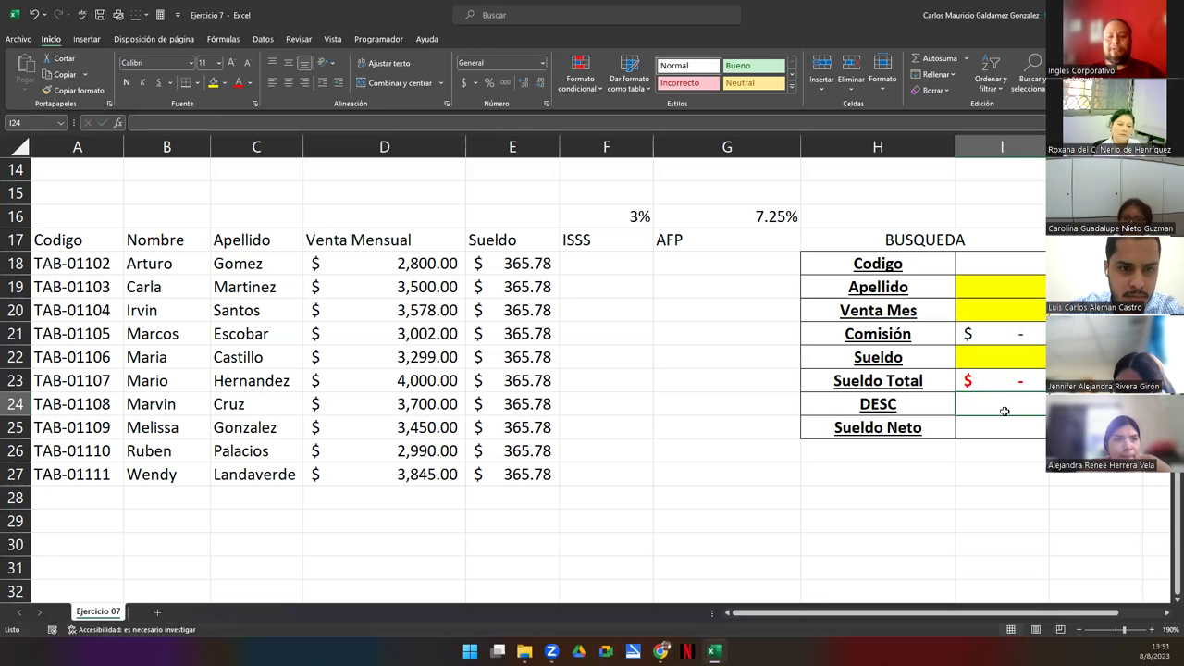
text(=)
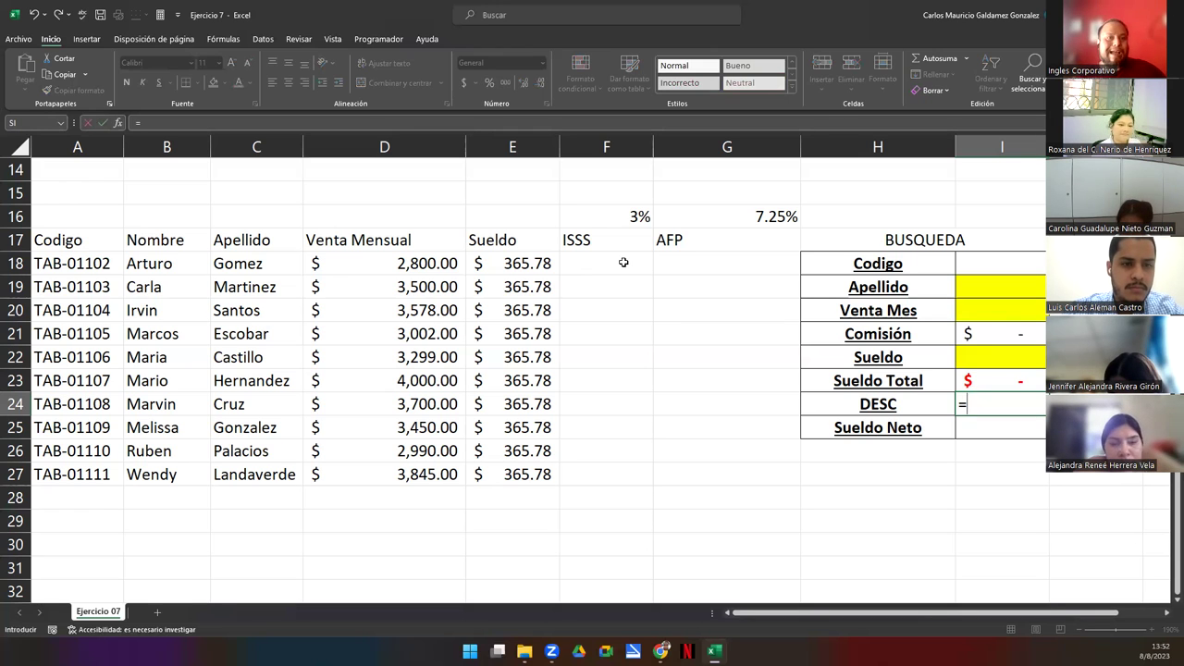
drag(624, 263, 669, 264)
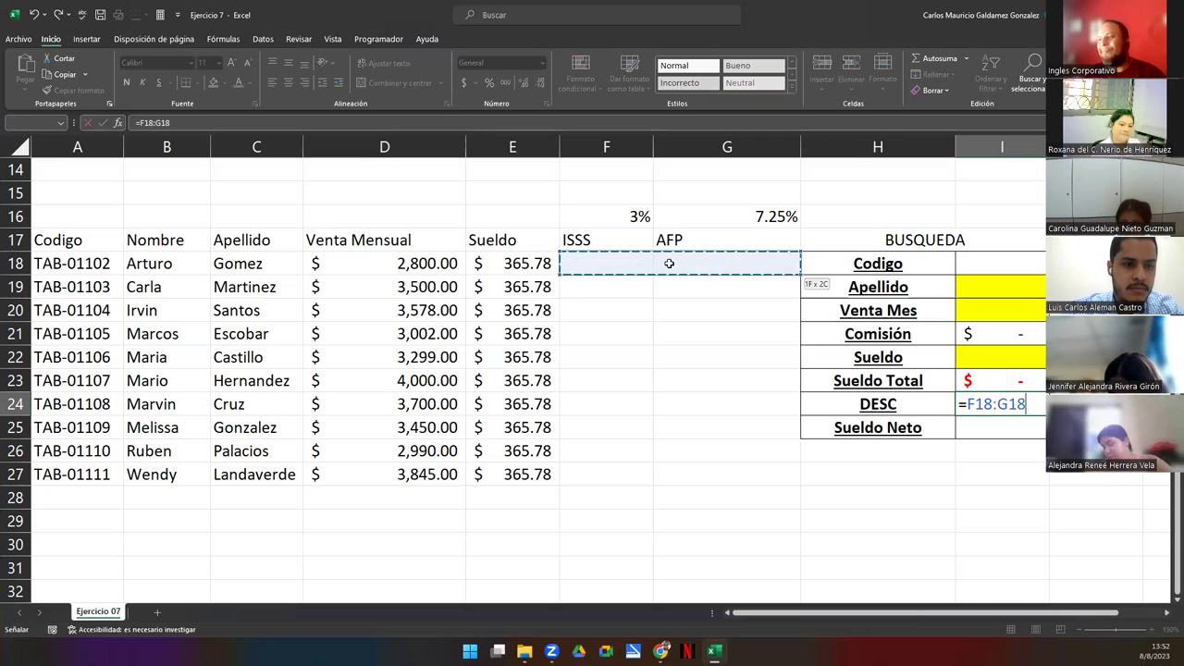
drag(516, 267, 520, 474)
key(Escape)
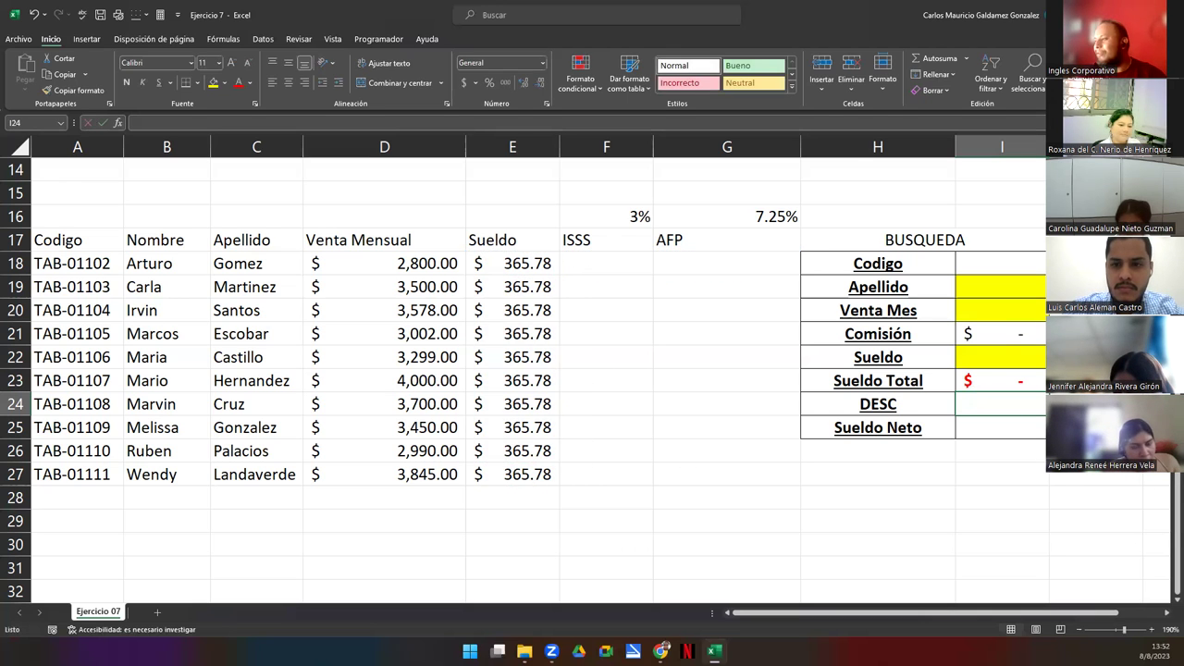
Step: Calculate DESC in I24 with =F18+G18, adding the ISSS and AFP cells, and apply the accounting dollar format
text(=)
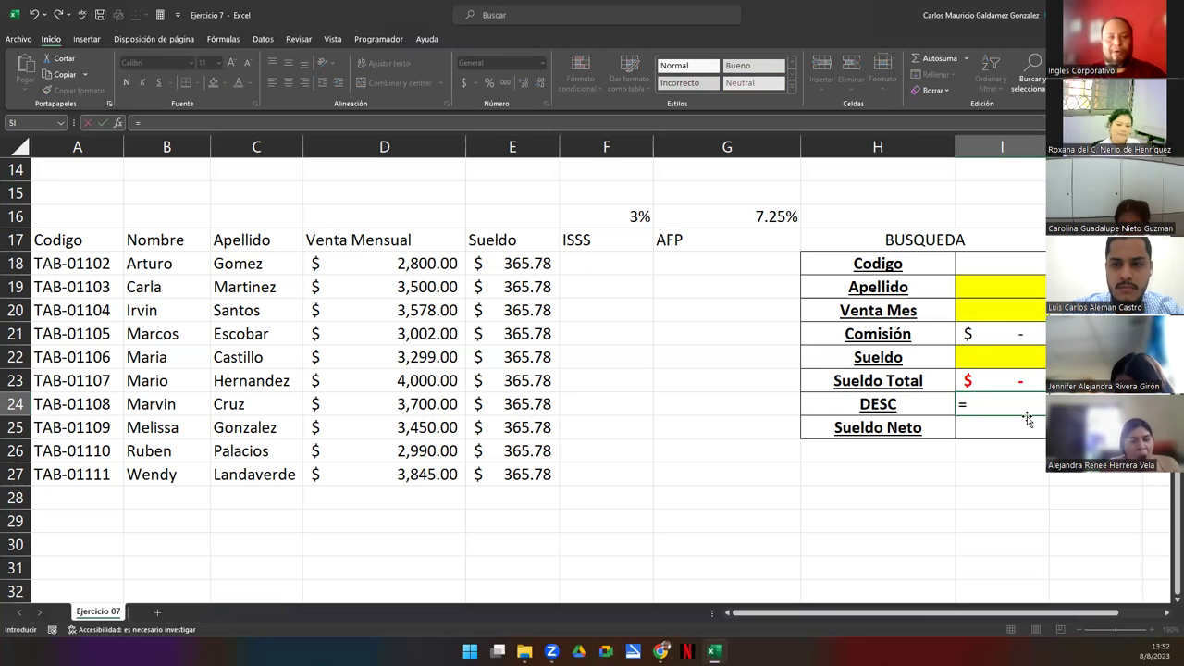
key(Left)
key(Left)
key(Left)
key(Up)
key(Up)
key(Up)
key(Up)
key(Up)
key(Up)
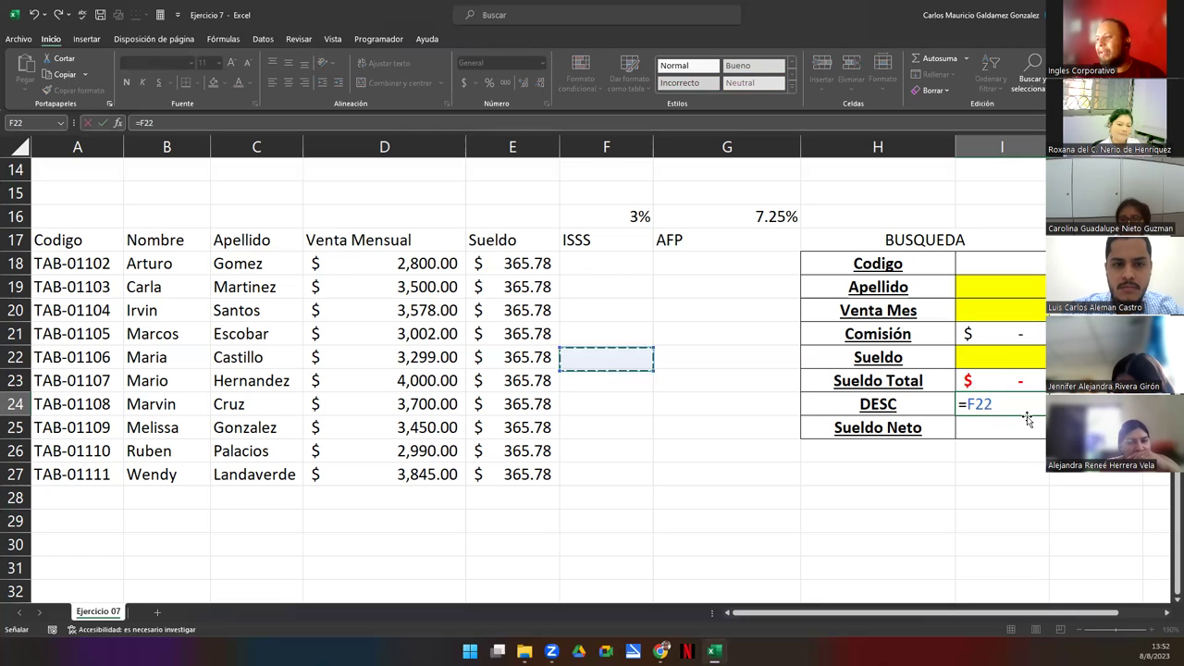
text(+)
key(Left)
key(Left)
key(Up)
key(Up)
key(Up)
key(Up)
key(Up)
key(Up)
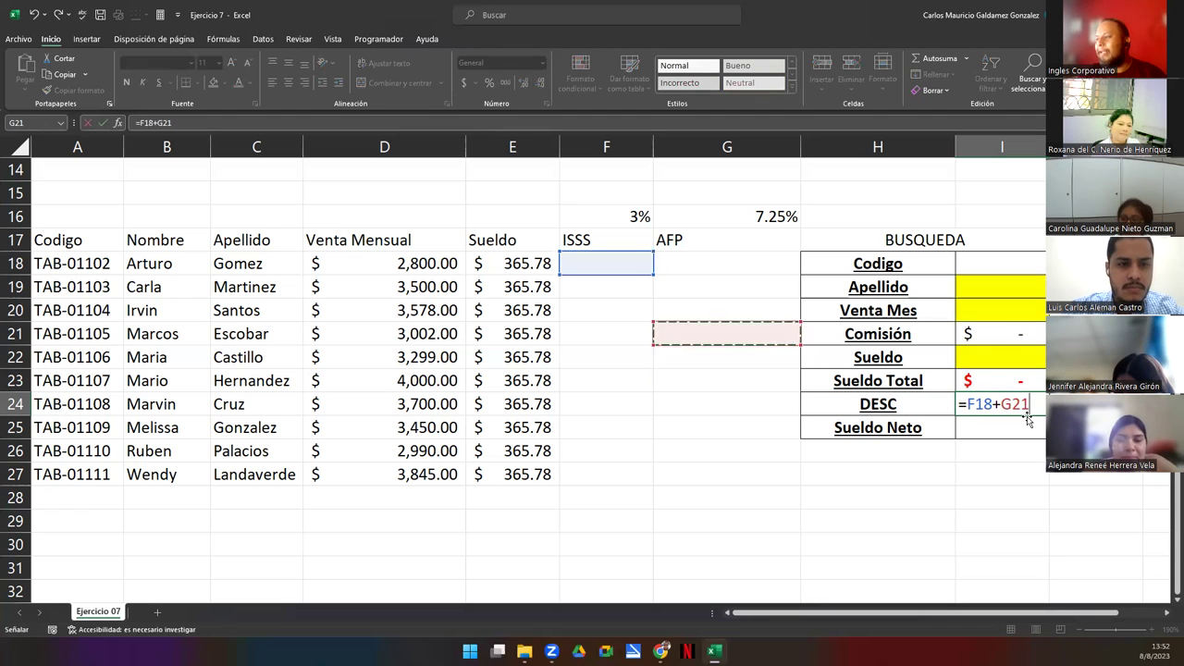
key(ctrl+Return)
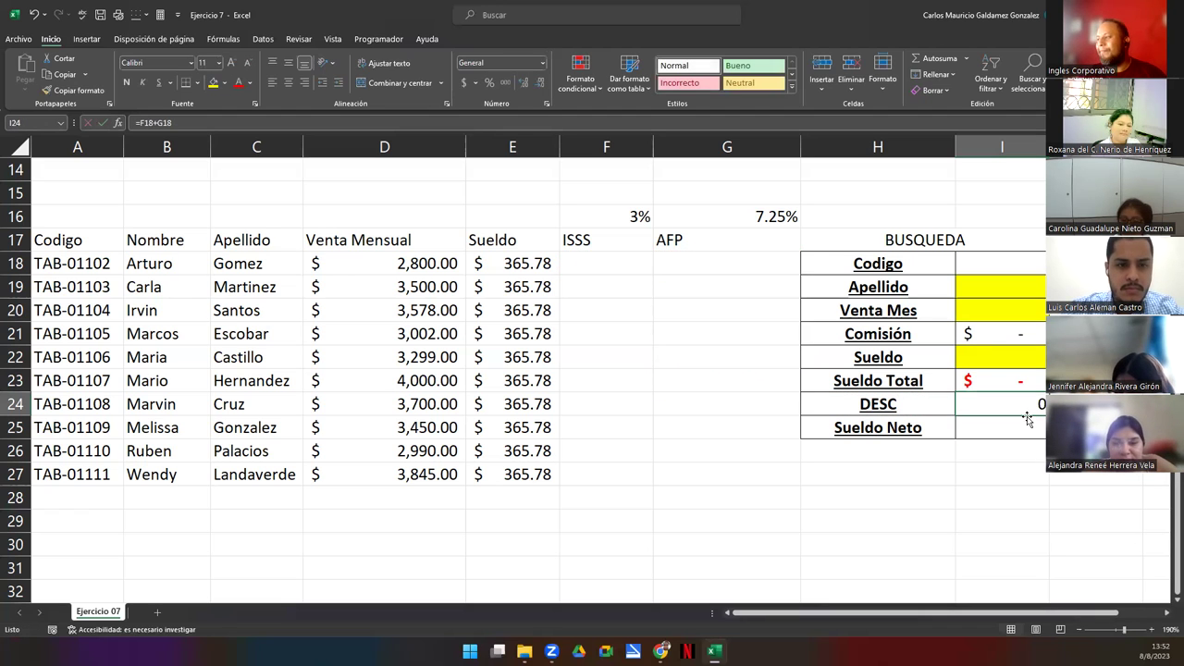
click(464, 82)
drag(513, 263, 513, 477)
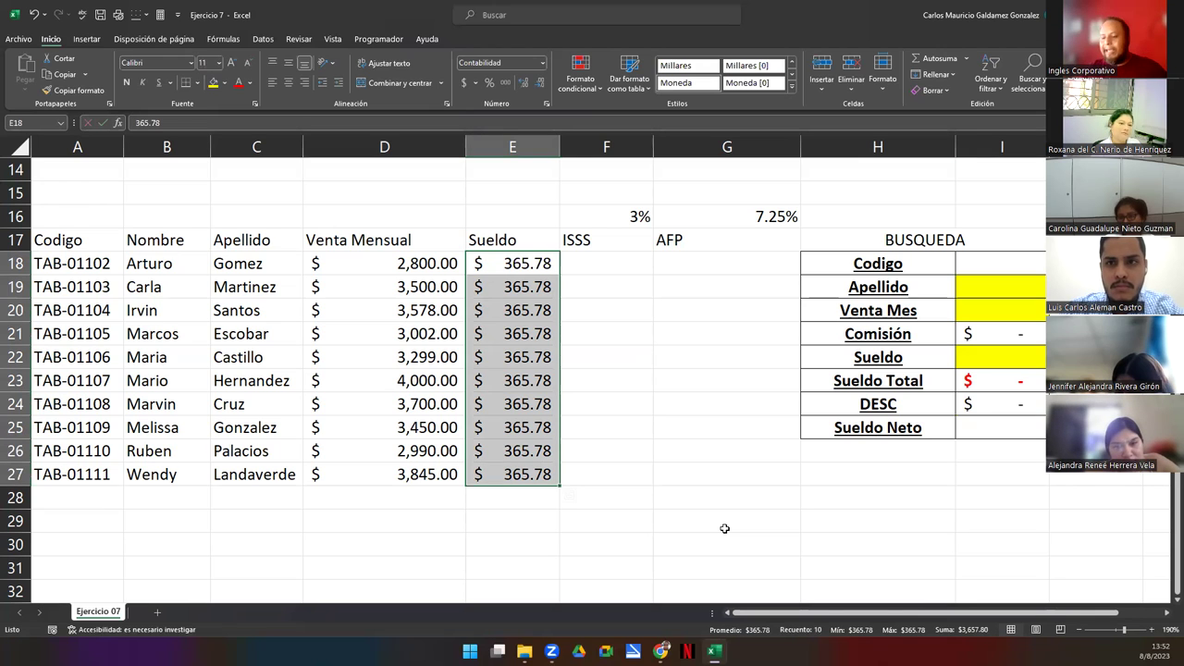
Step: Calculate the Sueldo Neto in I25 with =I23-I24, subtracting the deductions from the total salary
click(1002, 436)
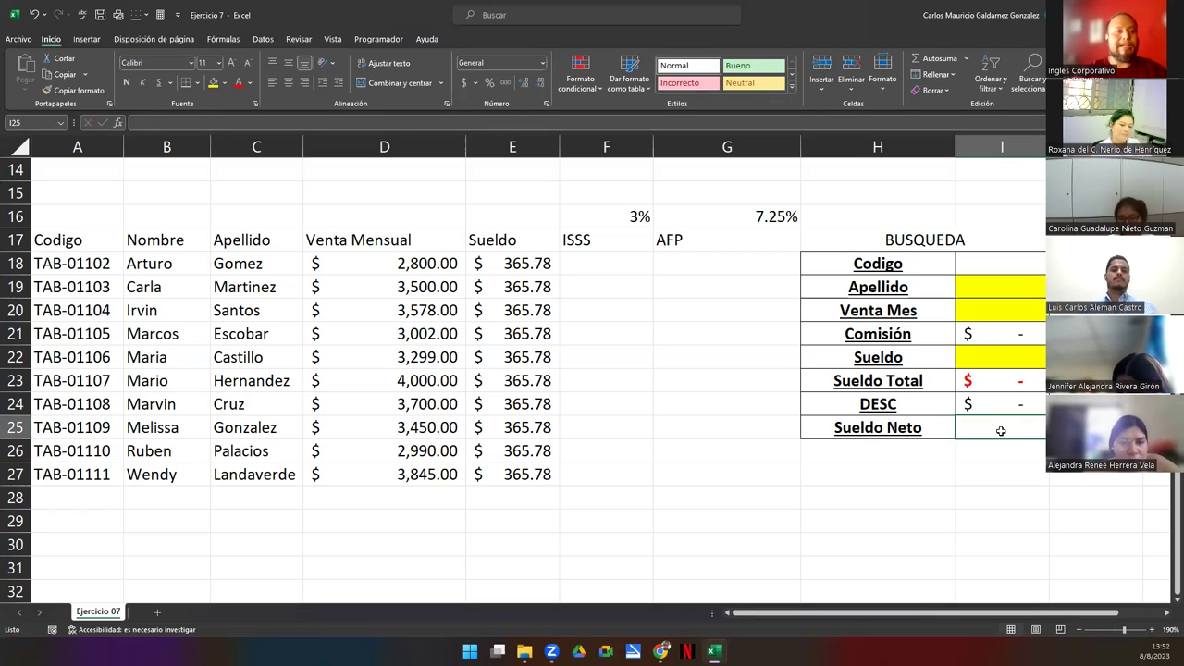
text(=)
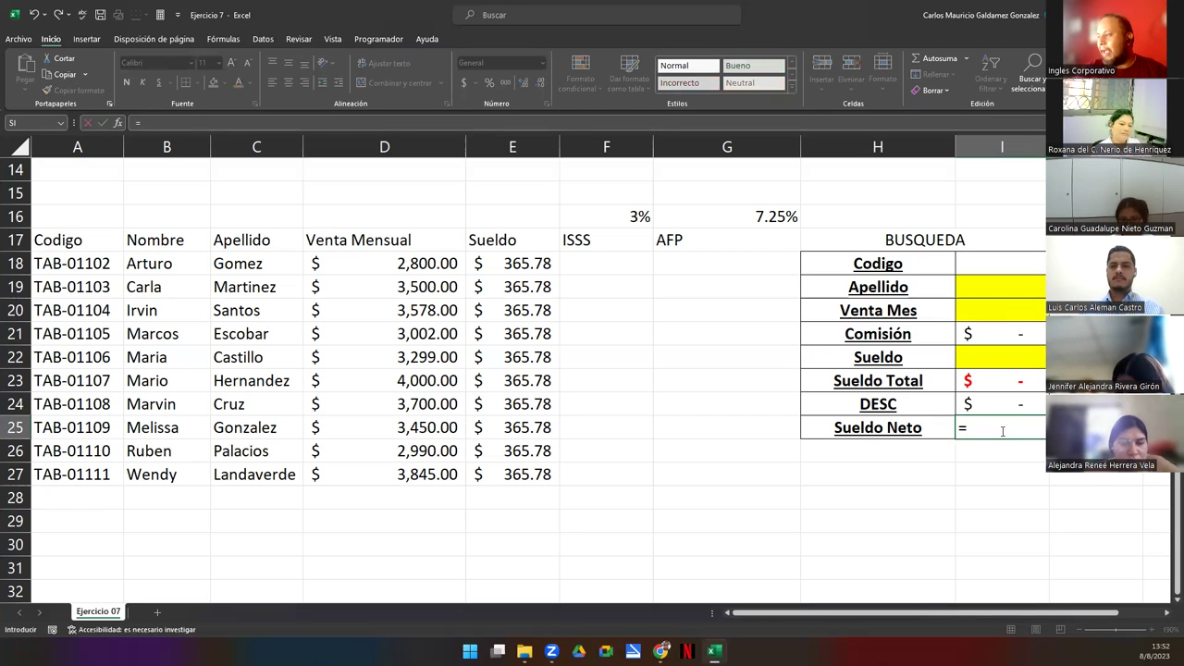
key(Up)
key(Up)
text(-)
key(Up)
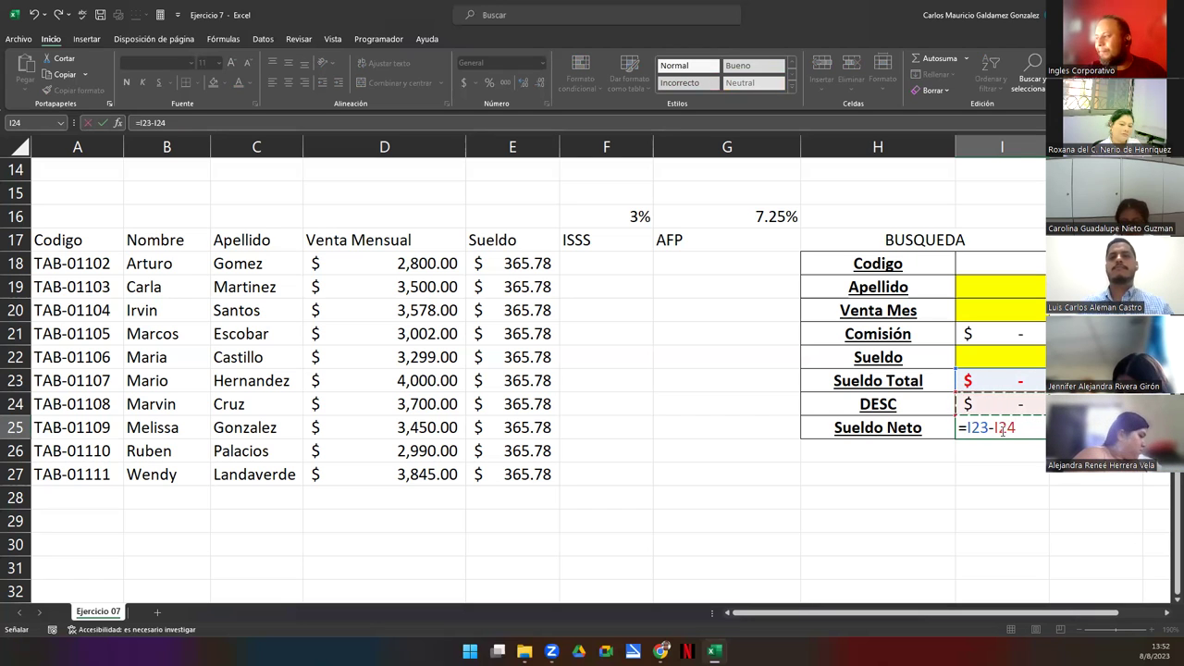
key(ctrl+Return)
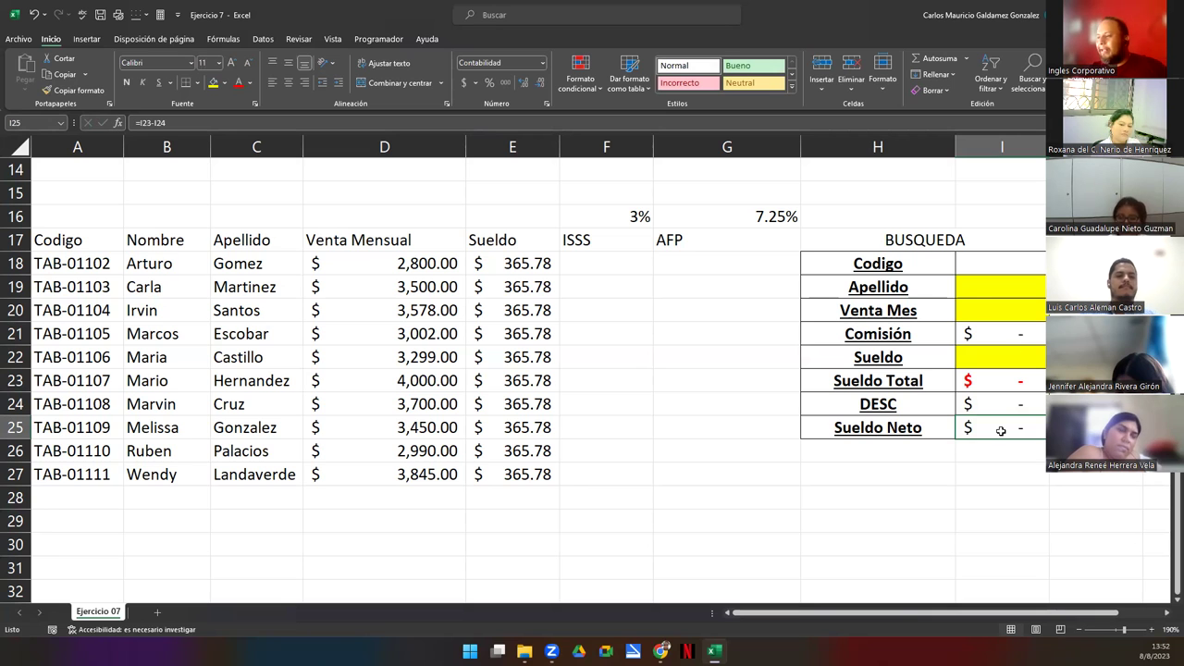
Step: Paste the first employee's code from A18 as a value into the Codigo cell I18
click(72, 270)
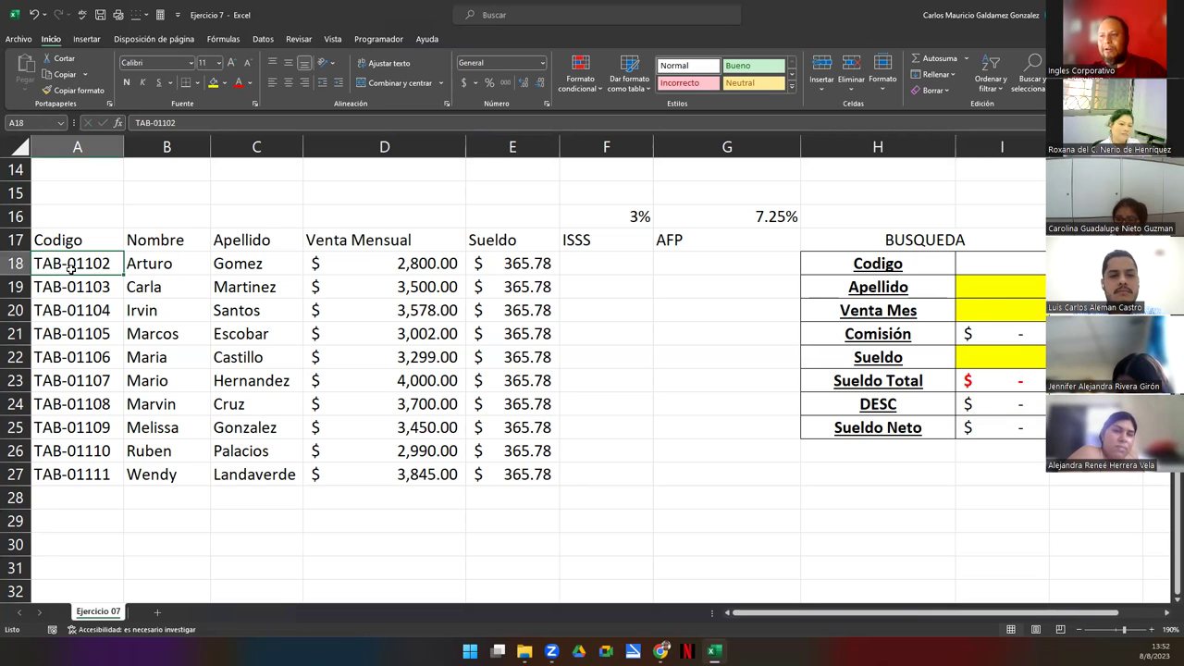
key(ctrl+c)
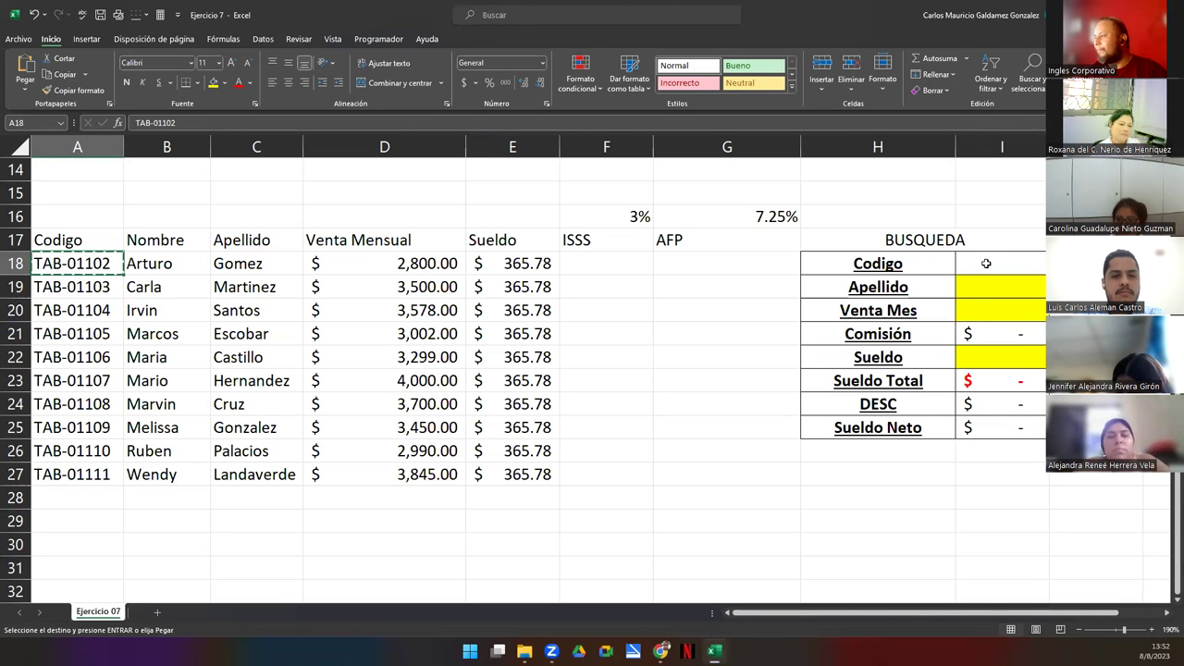
right_click(985, 265)
click(1037, 349)
Step: Enter the first employee's surname in I19, the monthly sale 2800 in I20 and the salary 365.78 in I22 as test data
click(979, 287)
text(Gomez)
key(Return)
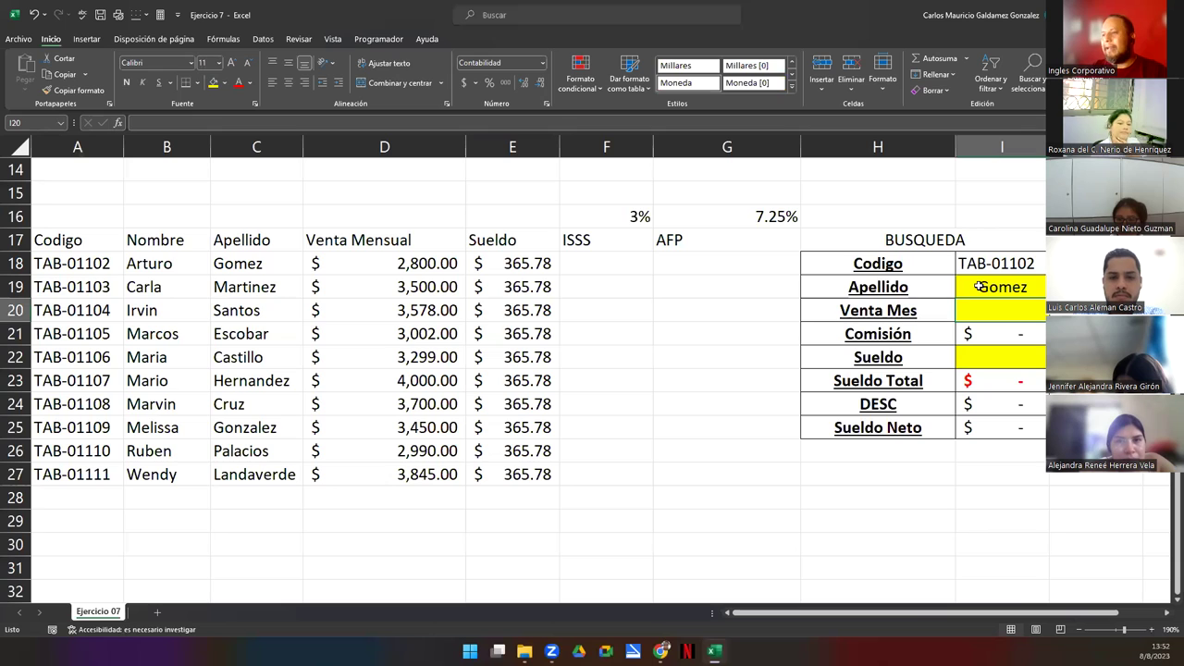
text(2800)
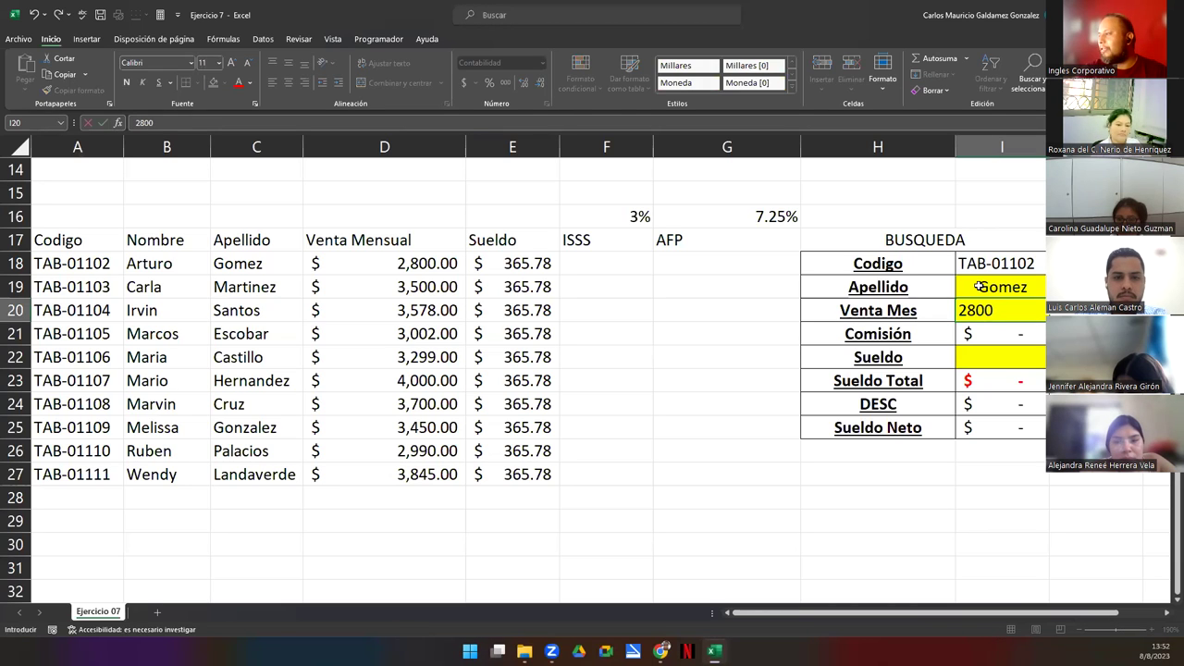
key(Return)
key(Return)
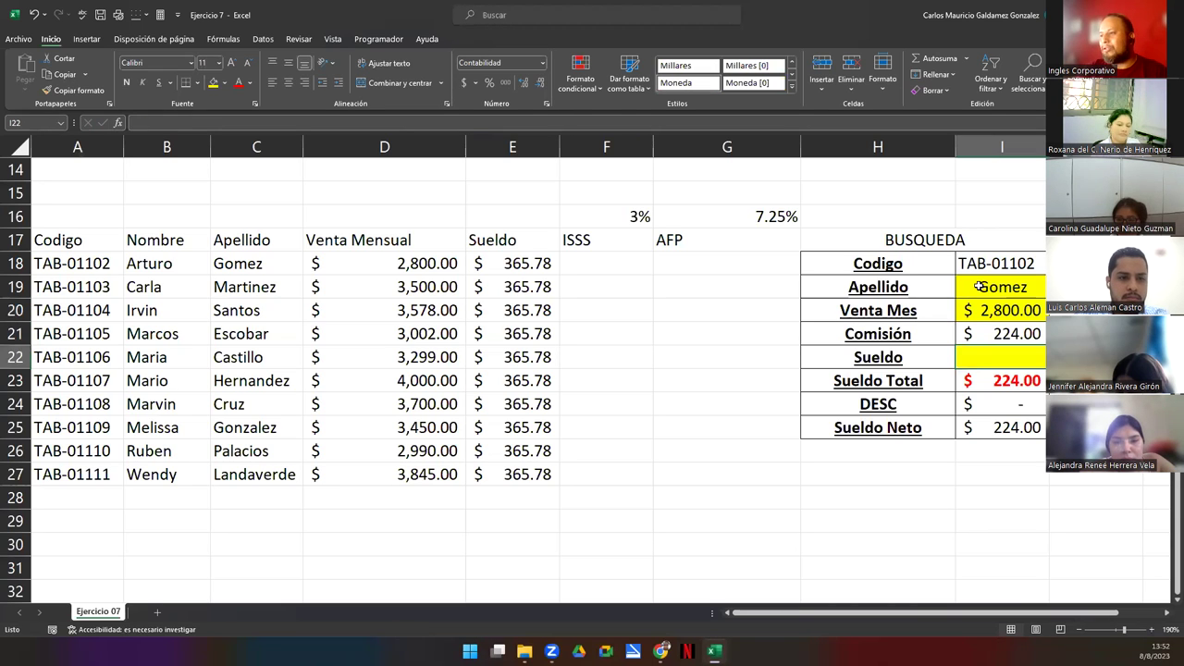
text(365.78)
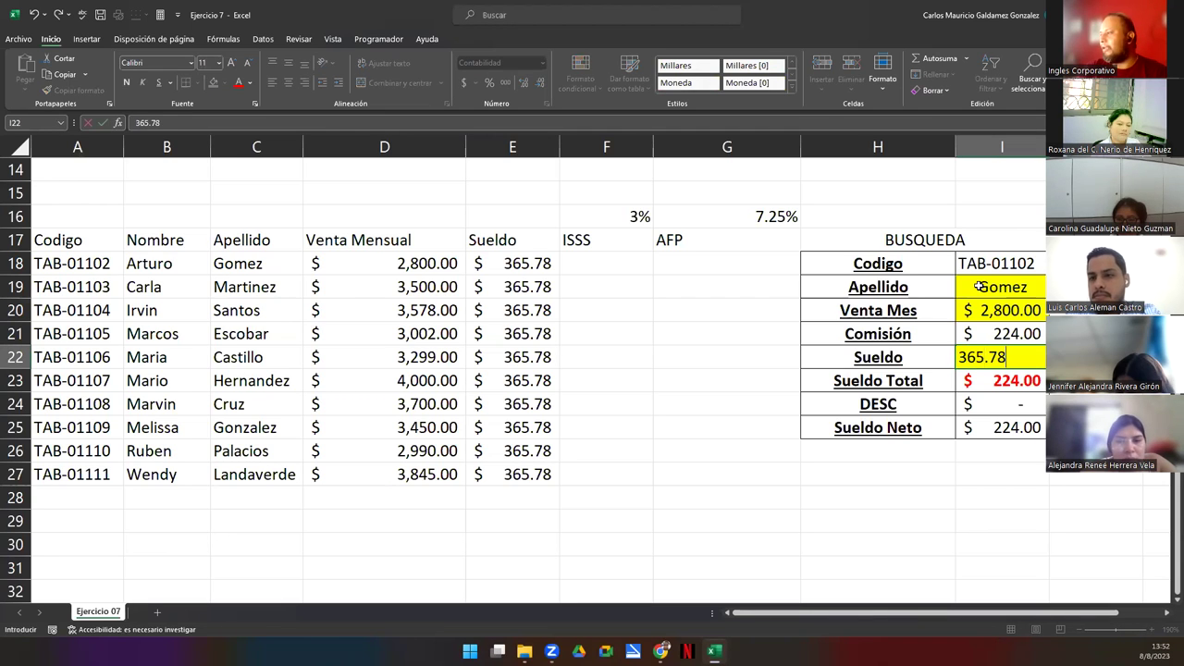
key(Return)
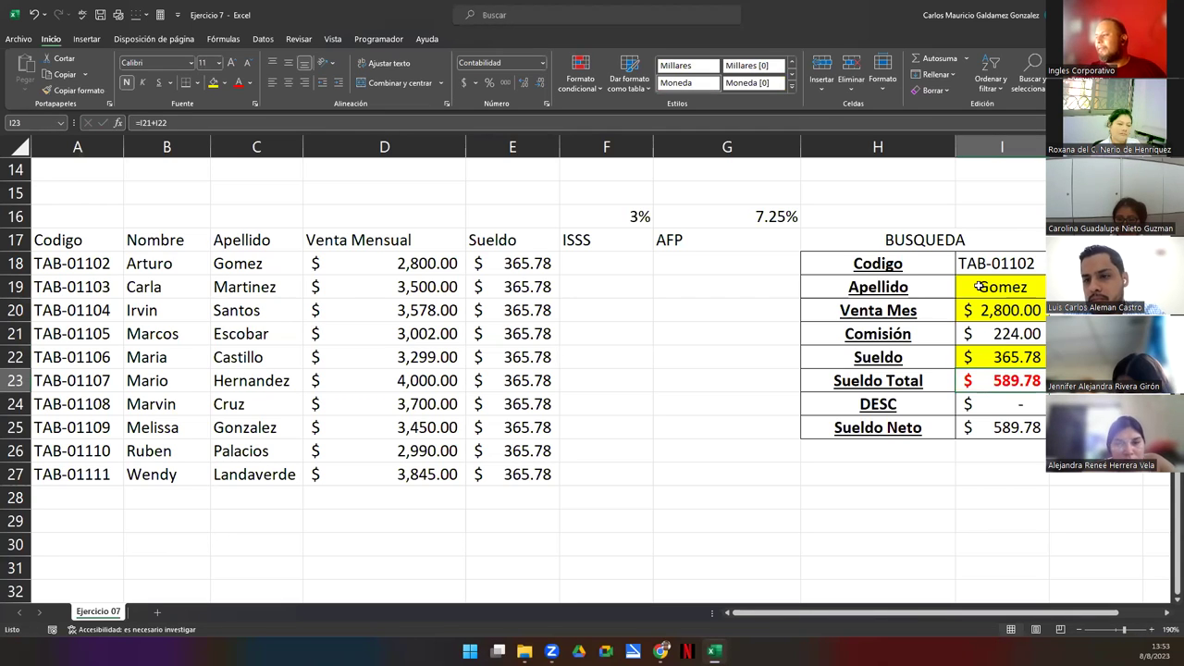
Step: Calculate the first employee's ISSS in F18 with =E18*F16, multiplying the salary by the rate above the column
click(992, 407)
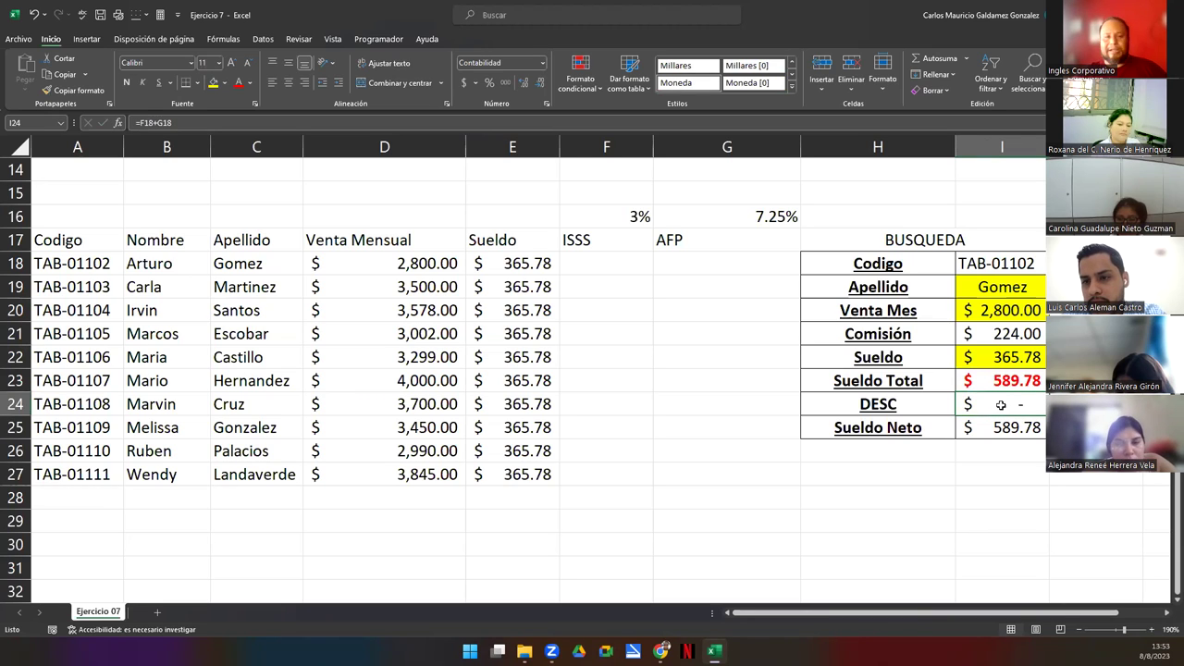
drag(598, 263, 690, 475)
click(586, 261)
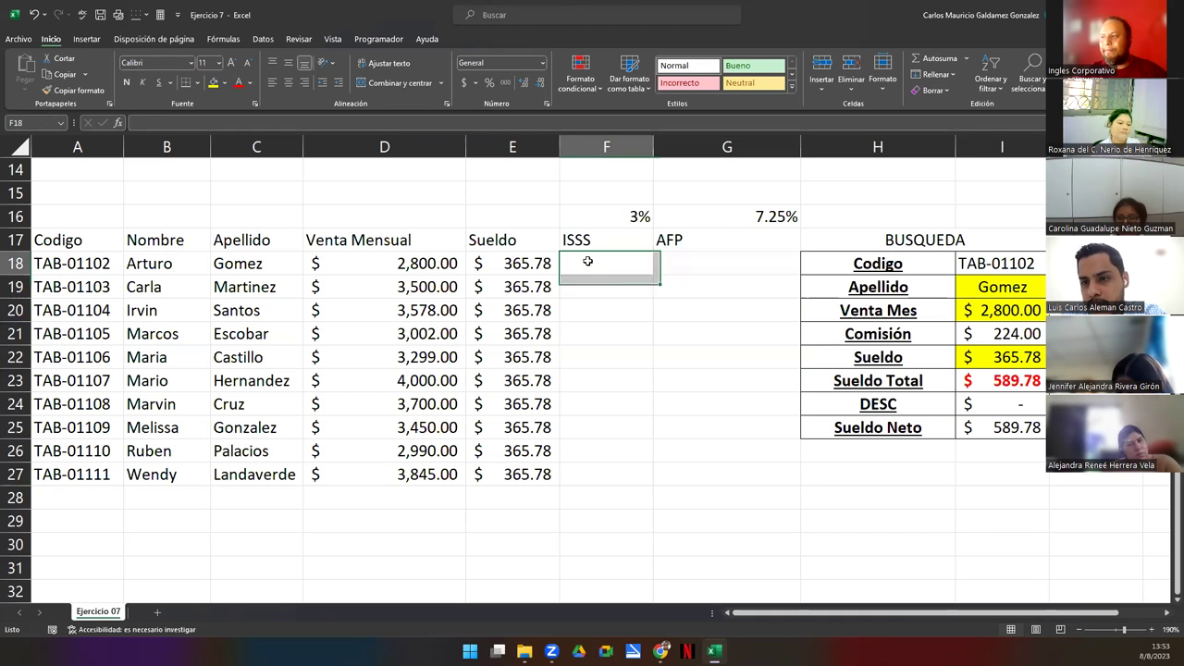
text(=E18)
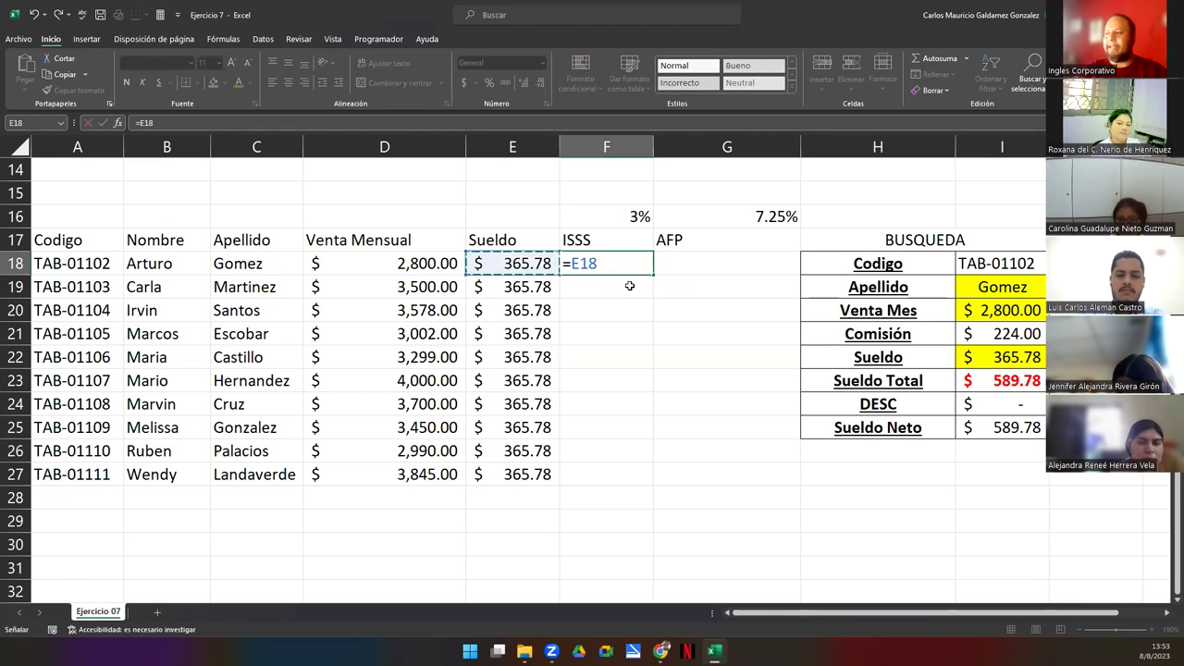
text(*F16)
key(Return)
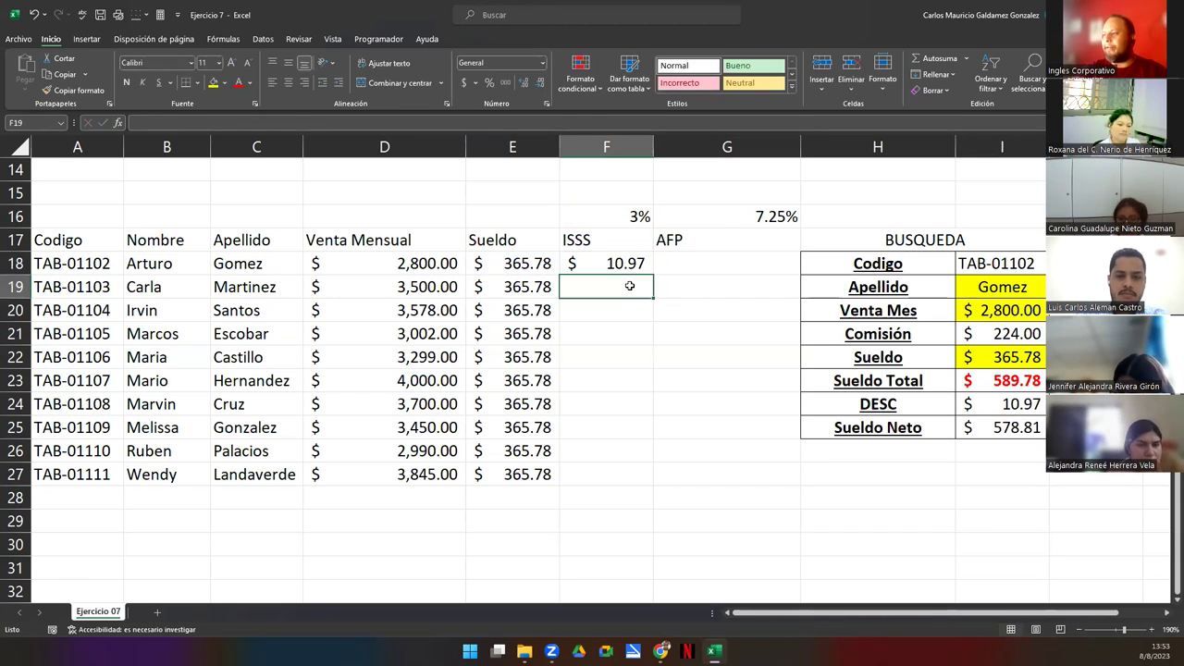
Step: Calculate the first employee's AFP in G18 with =E18*G16, multiplying the salary by the rate above the column
key(Up)
key(Right)
text(=E18*G17)
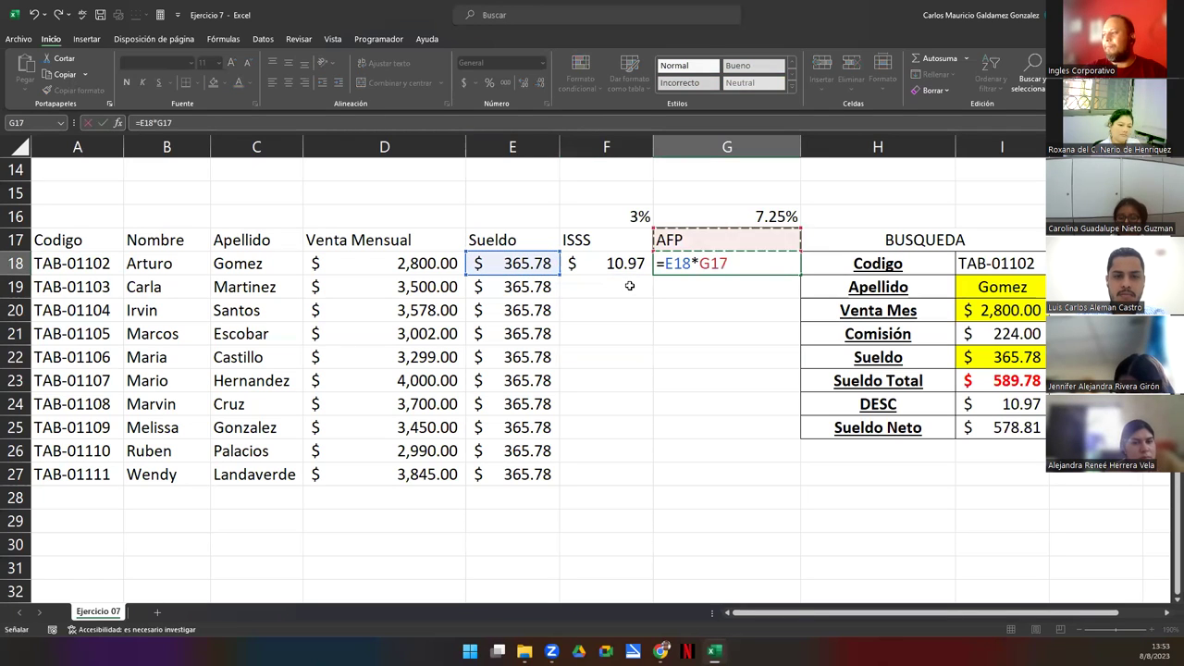
key(BackSpace)
text(6)
key(Return)
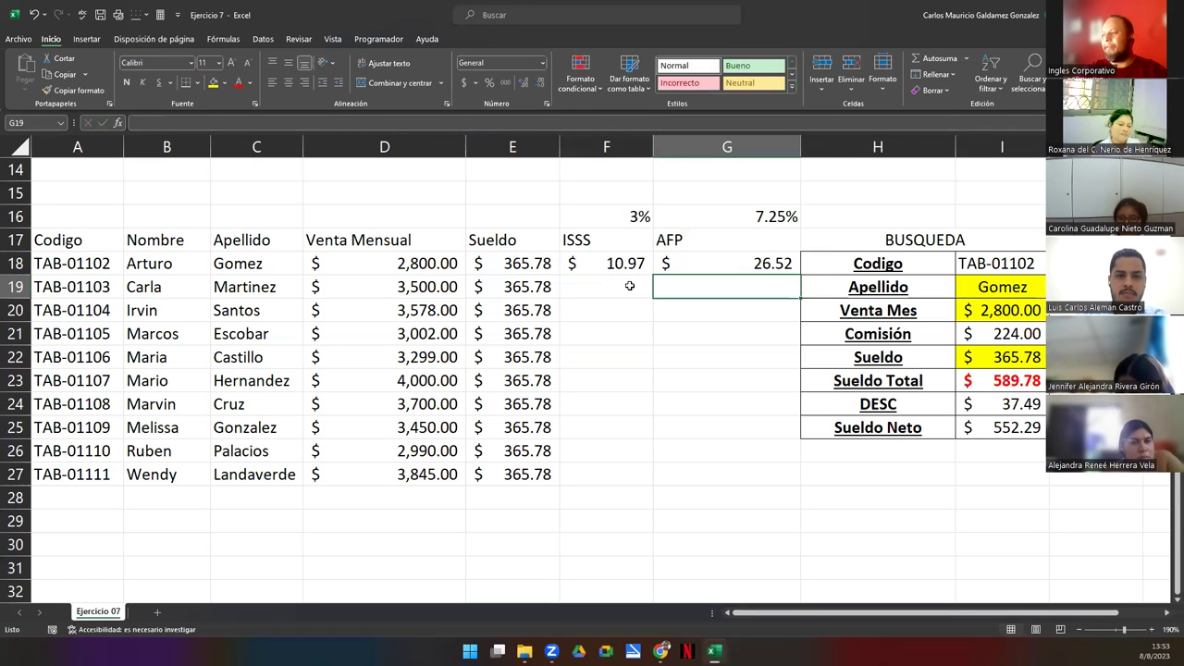
Step: Check the BUSQUEDA results in I18:I25, and undo the ISSS and AFP formulas and the test values in I19, I20 and I22
click(982, 405)
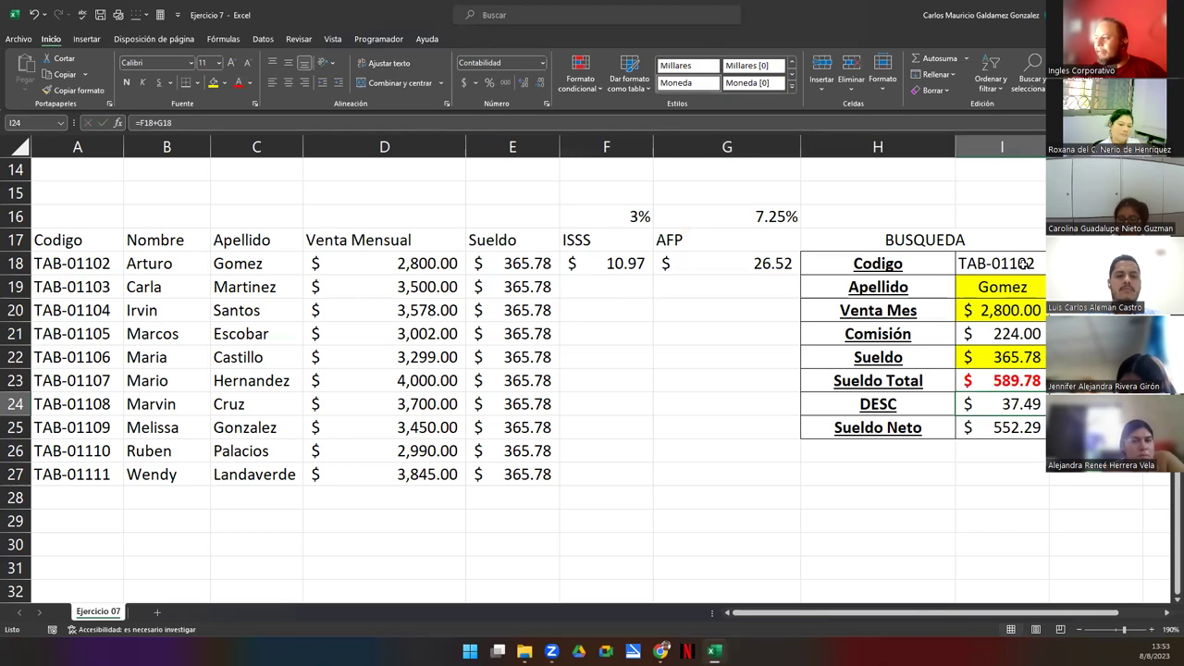
drag(1022, 264, 1012, 428)
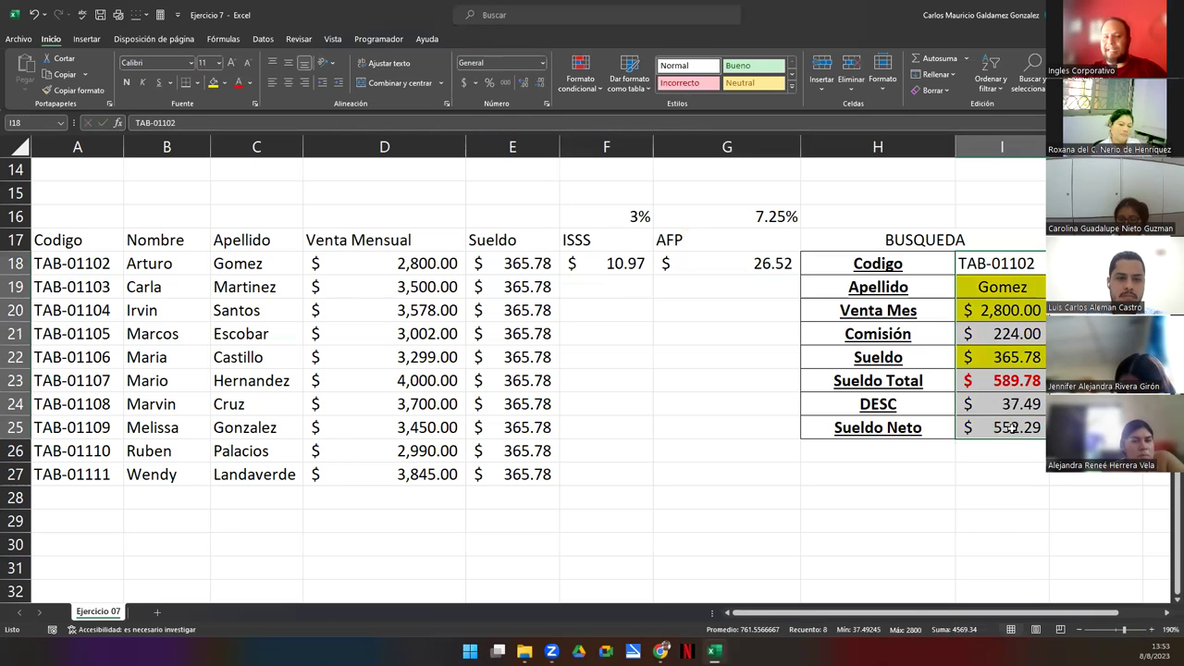
click(1002, 359)
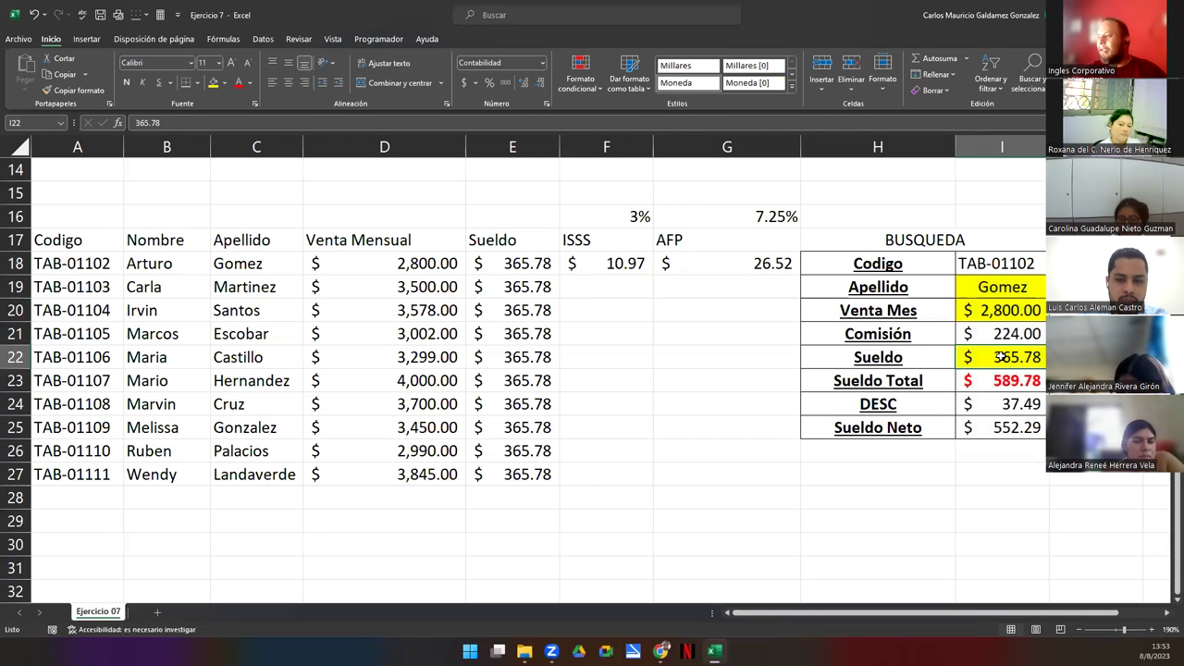
key(ctrl+z)
key(ctrl+z)
key(ctrl+z)
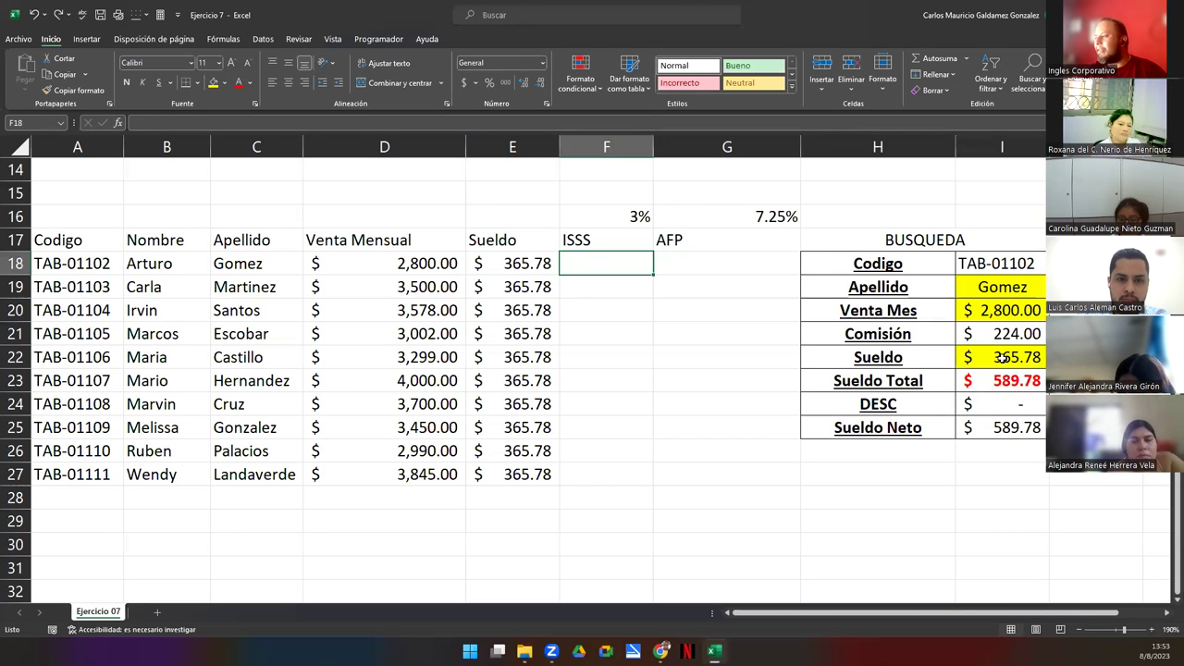
key(ctrl+z)
key(ctrl+z)
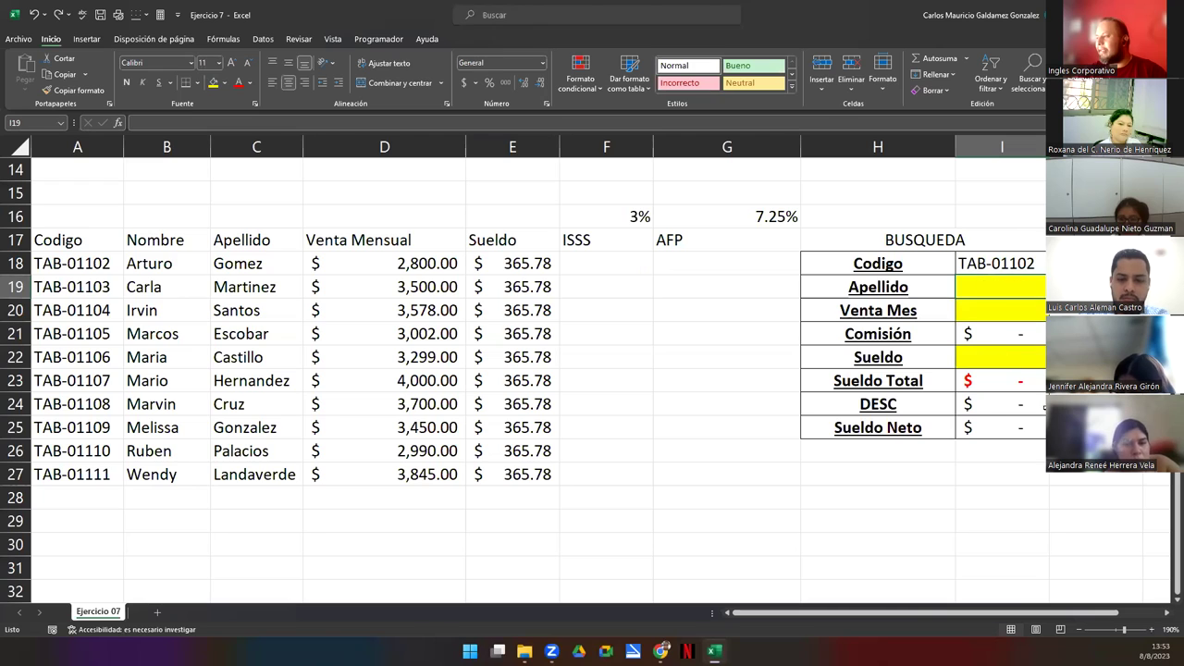
Step: Review the BUSQUEDA block's yellow lookup cells and formula cells together with the empty ISSS and AFP columns
drag(1002, 291, 1001, 315)
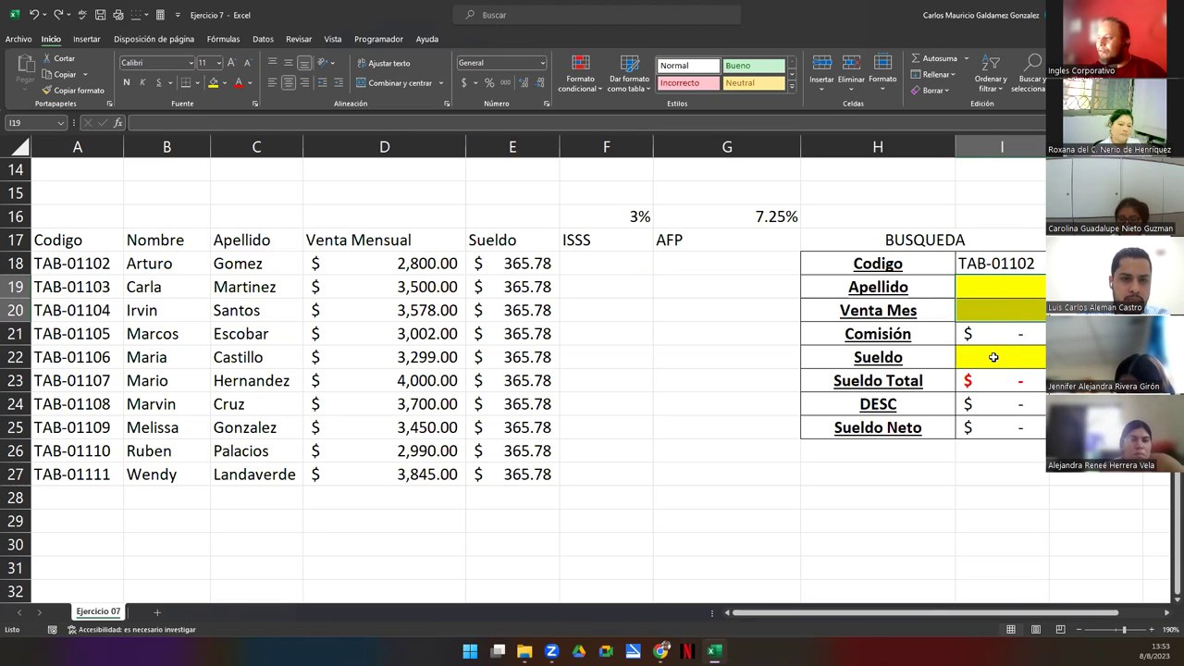
ctrl+click(994, 357)
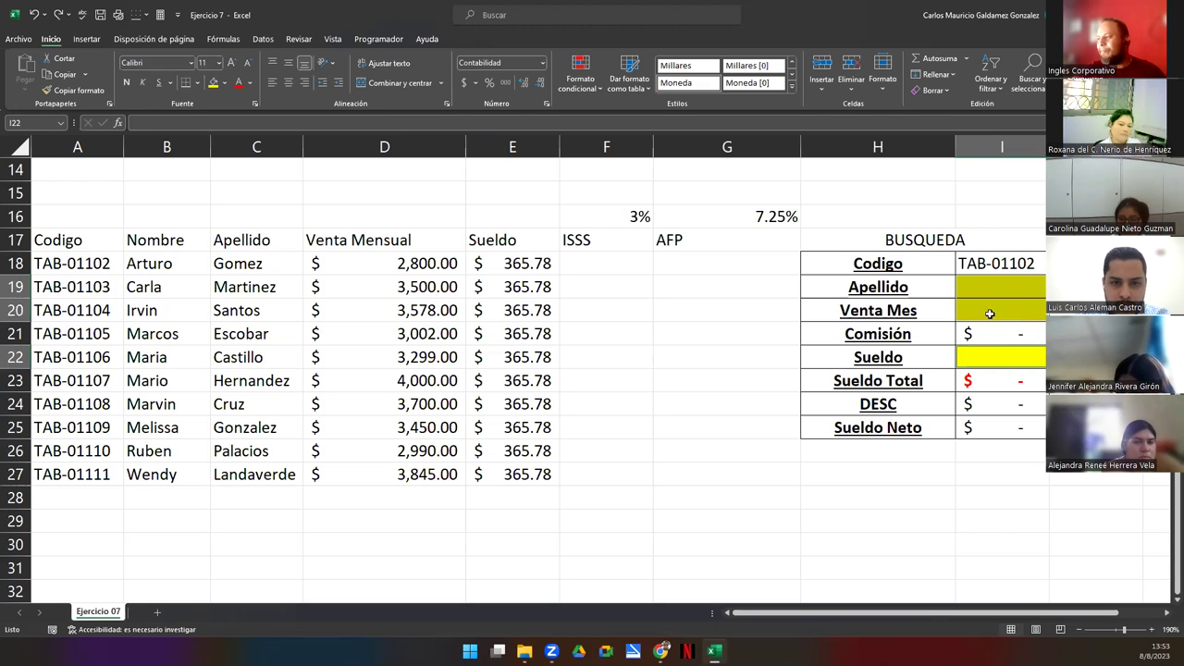
drag(1006, 379, 1012, 436)
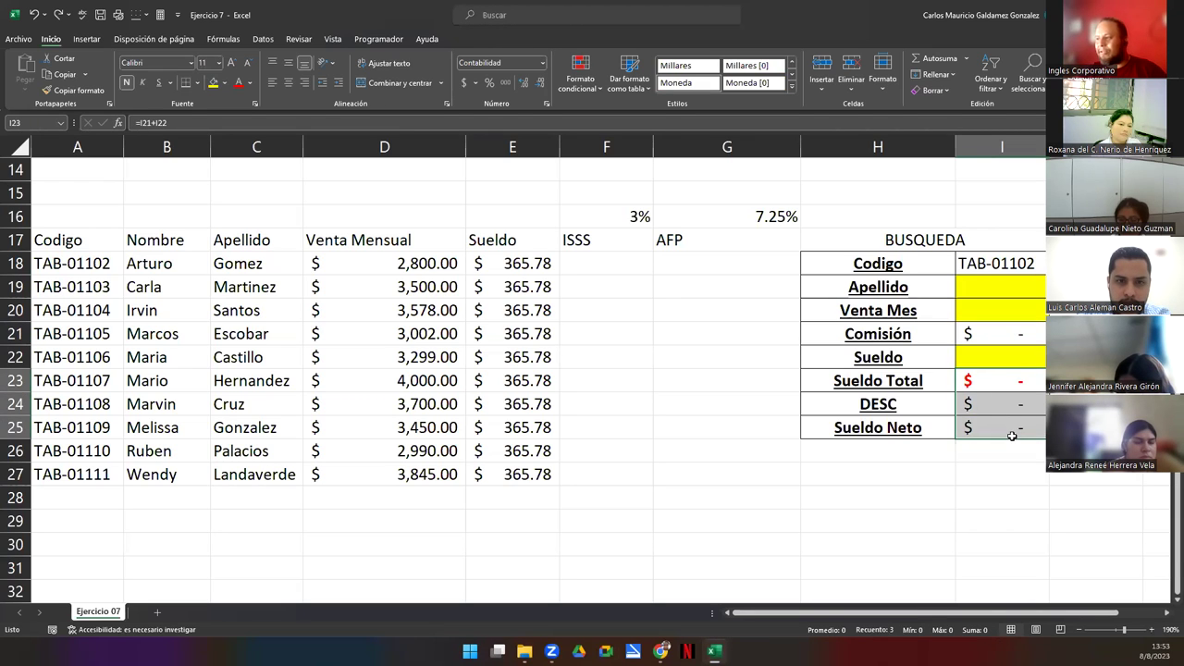
drag(616, 264, 683, 471)
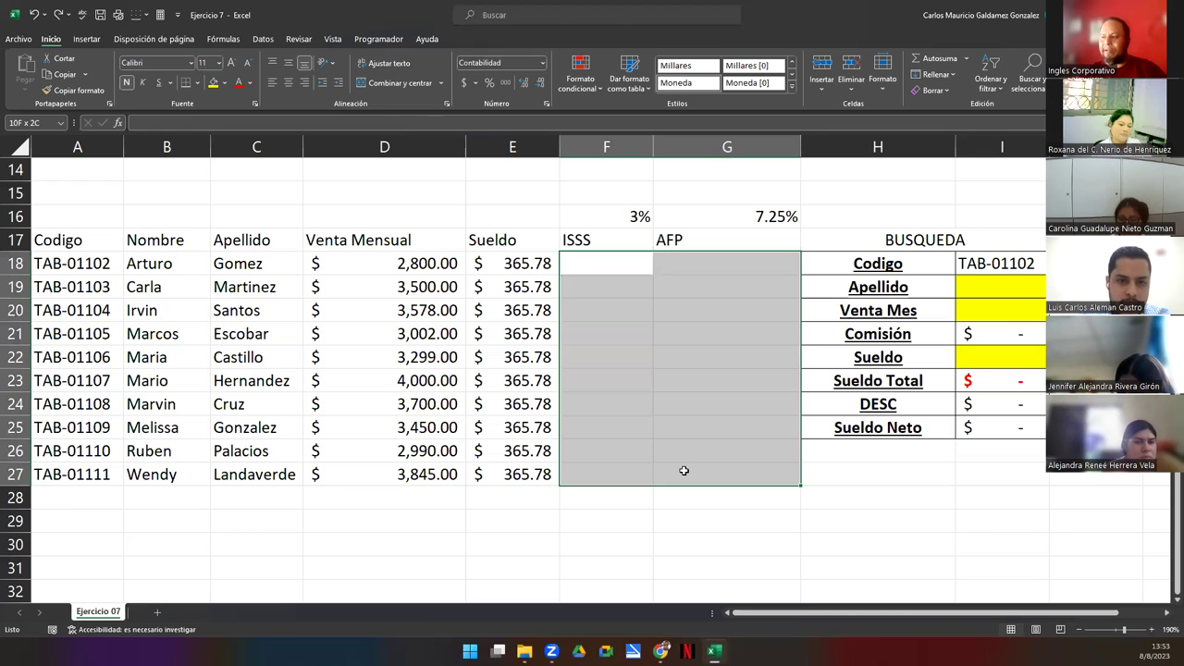
click(659, 404)
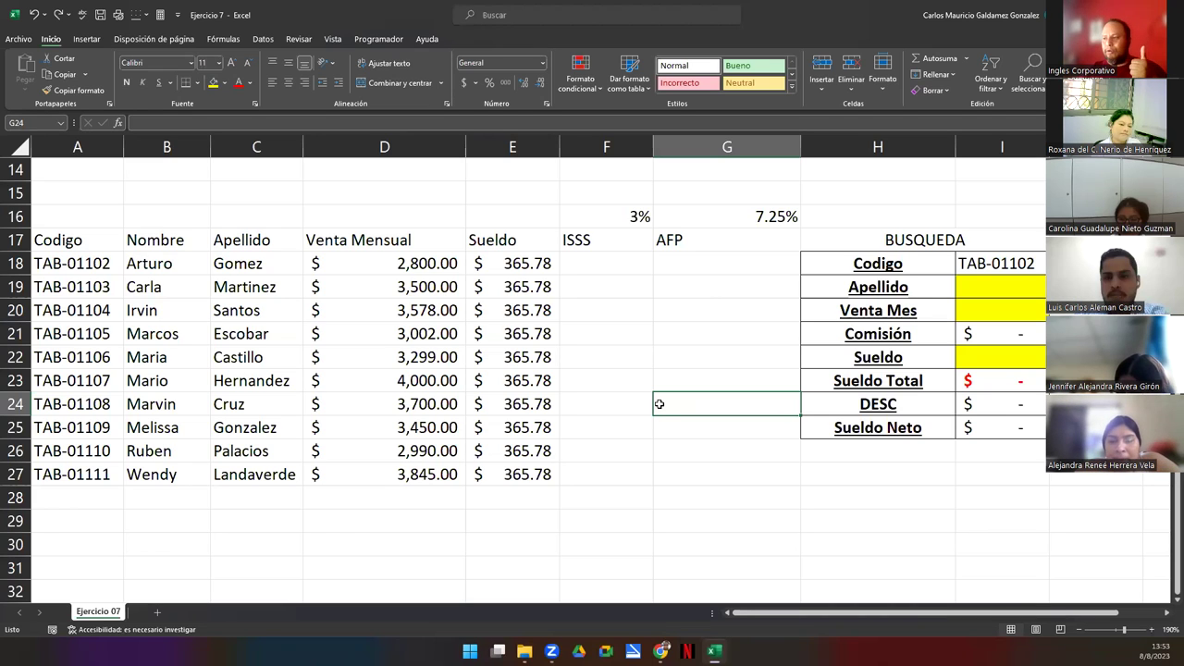
drag(608, 262, 629, 473)
drag(730, 409, 730, 470)
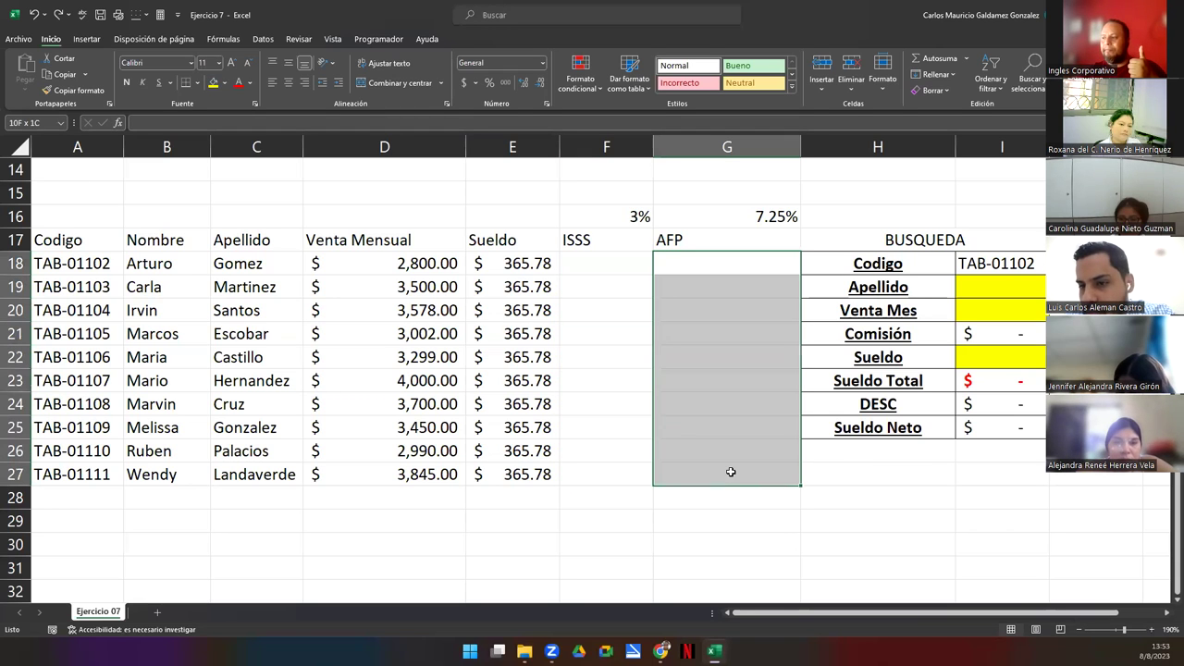
click(1015, 264)
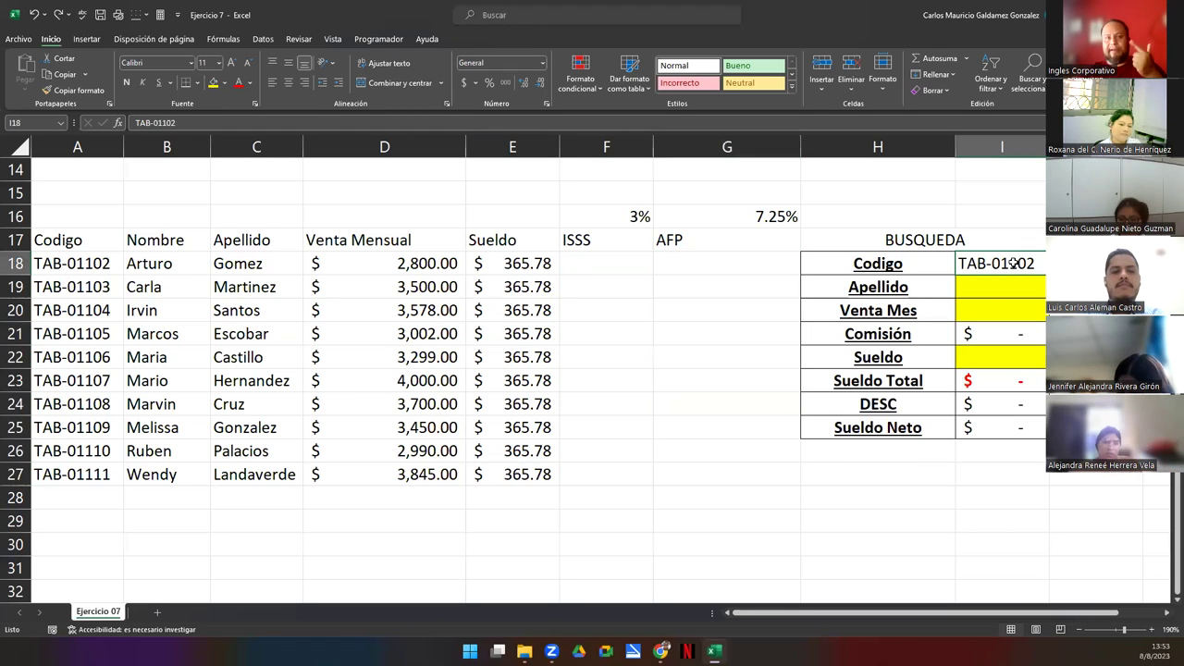
click(1015, 331)
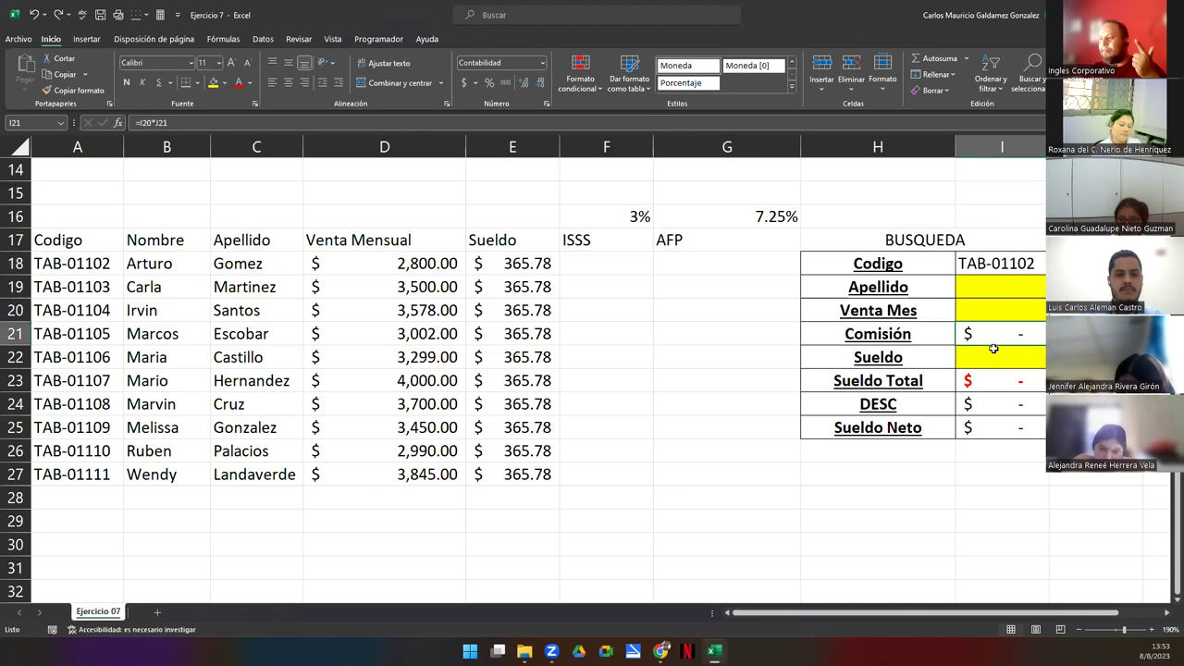
click(1006, 385)
click(1008, 404)
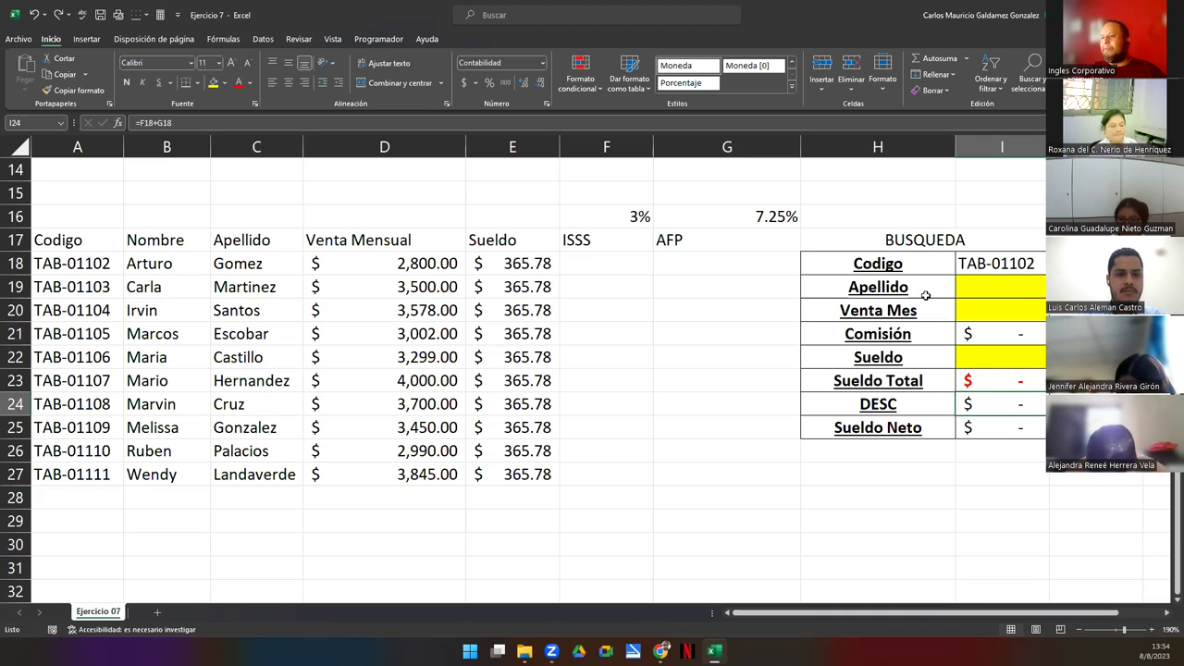
click(989, 263)
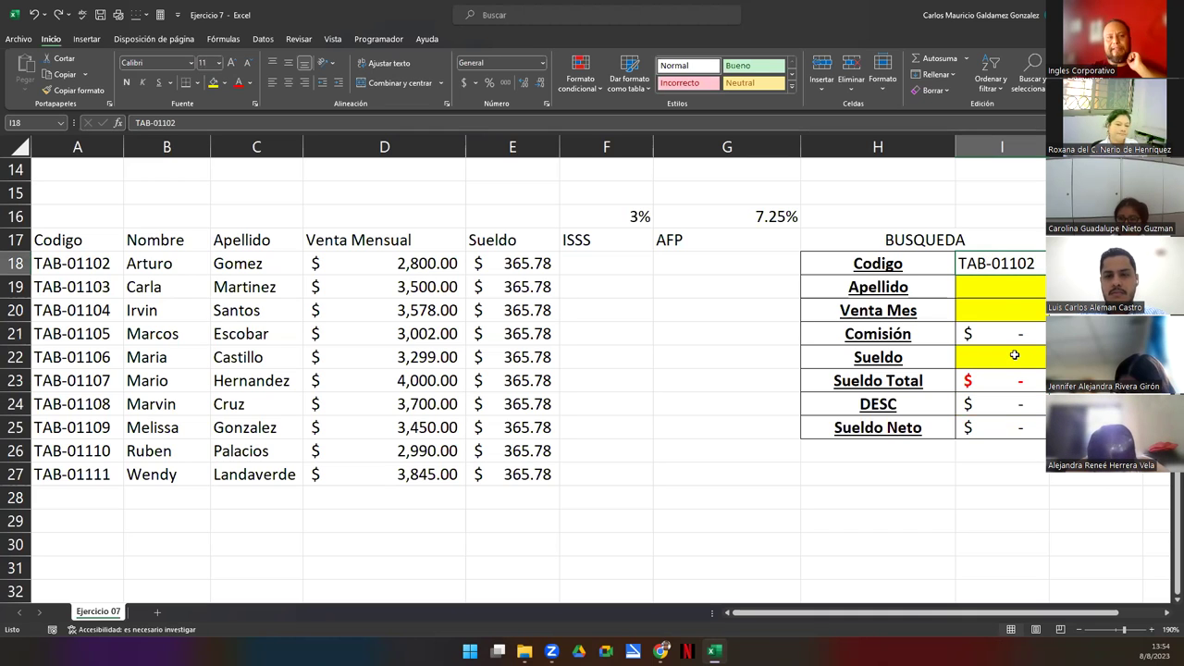
drag(1019, 285, 1012, 352)
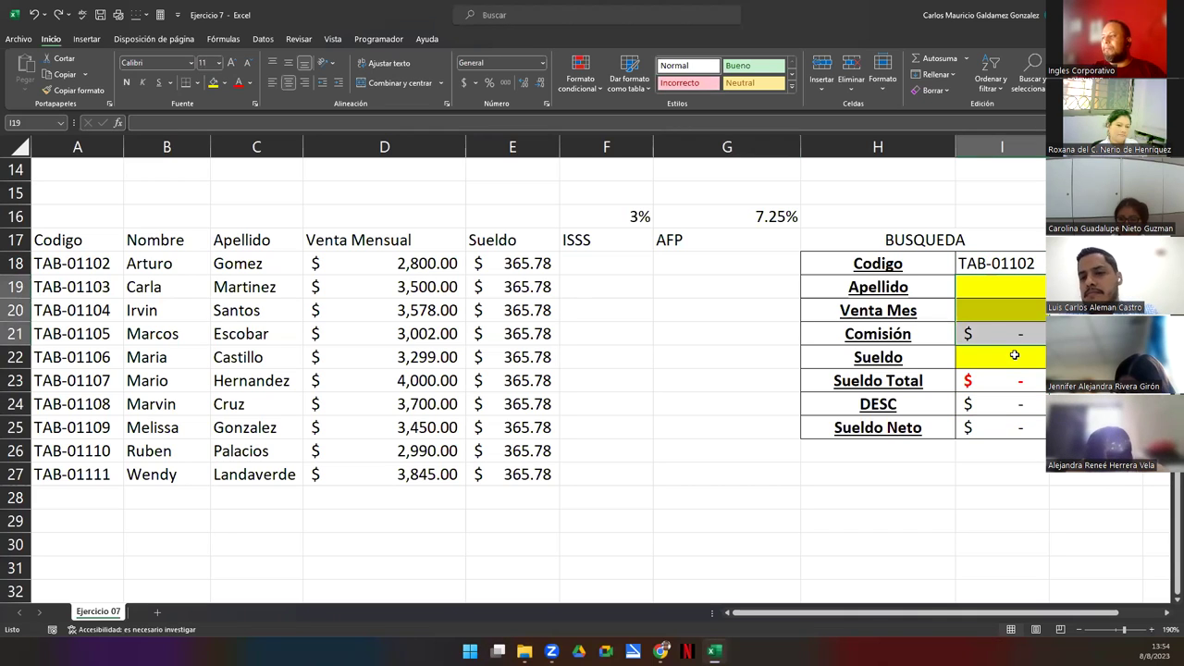
click(1014, 355)
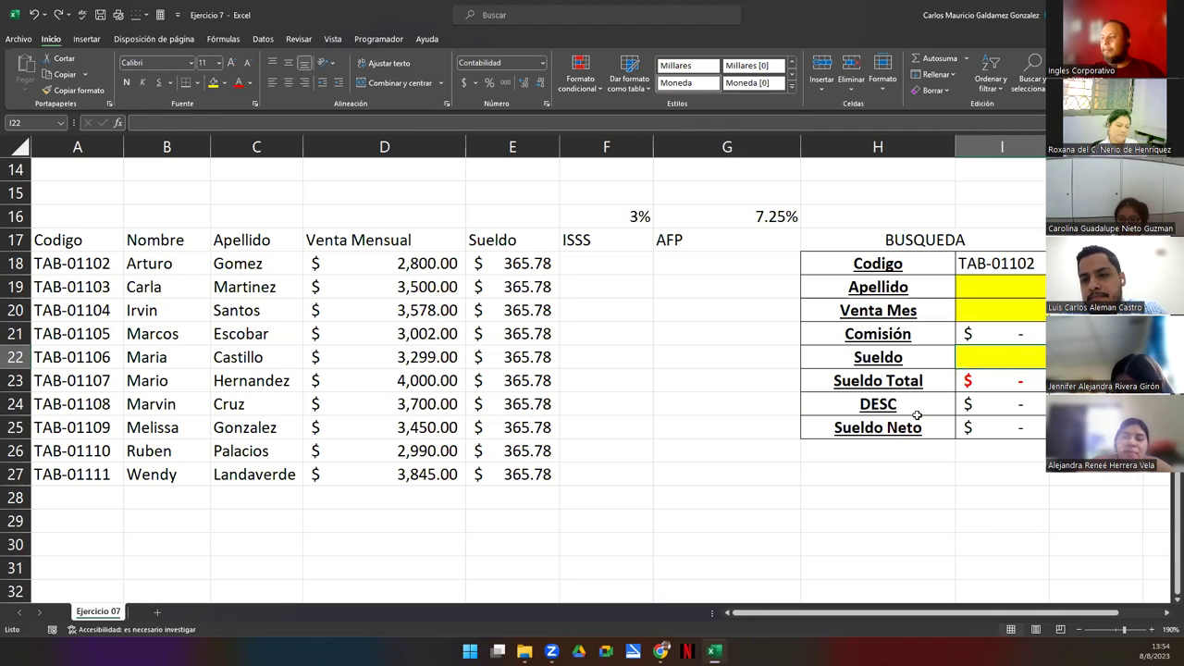
click(651, 348)
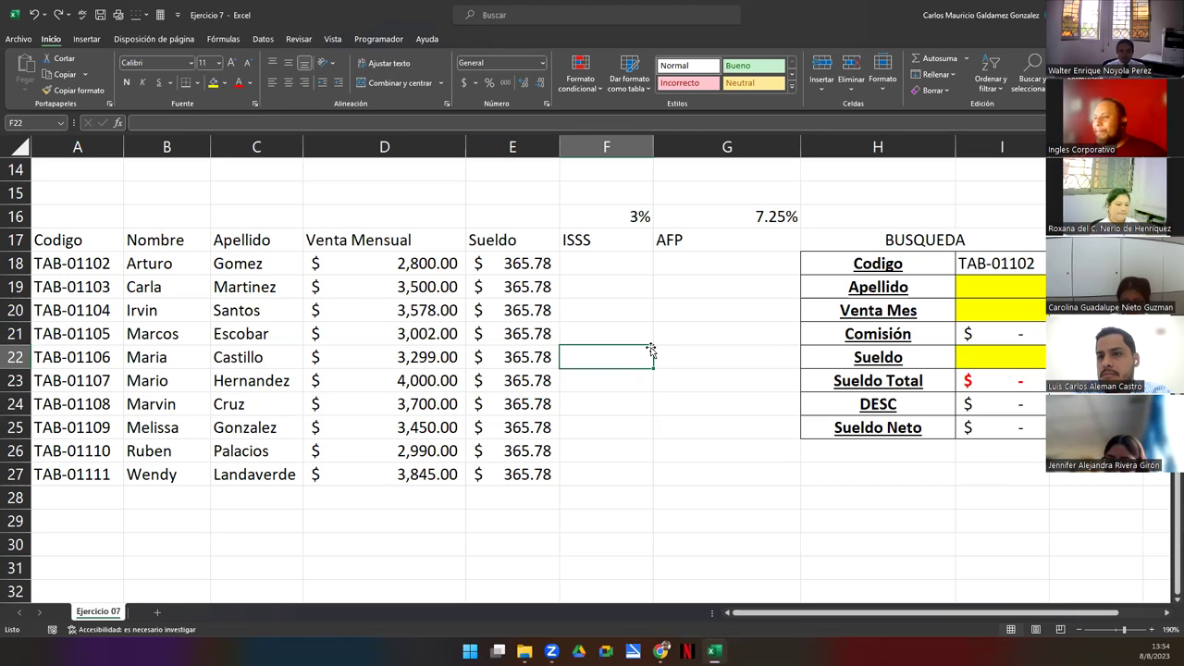
Step: Start the DESC formula in I24 with BUSCARV, looking up I18 in A18:G27, column 6, exact match FALSO
click(1021, 403)
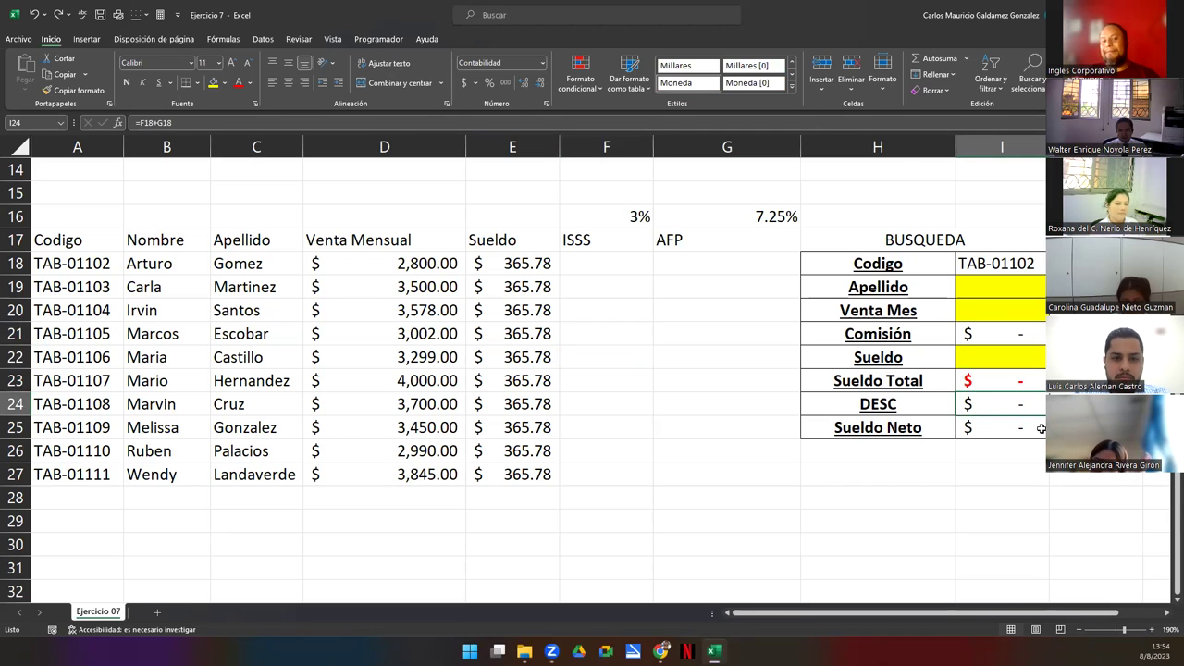
text(=)
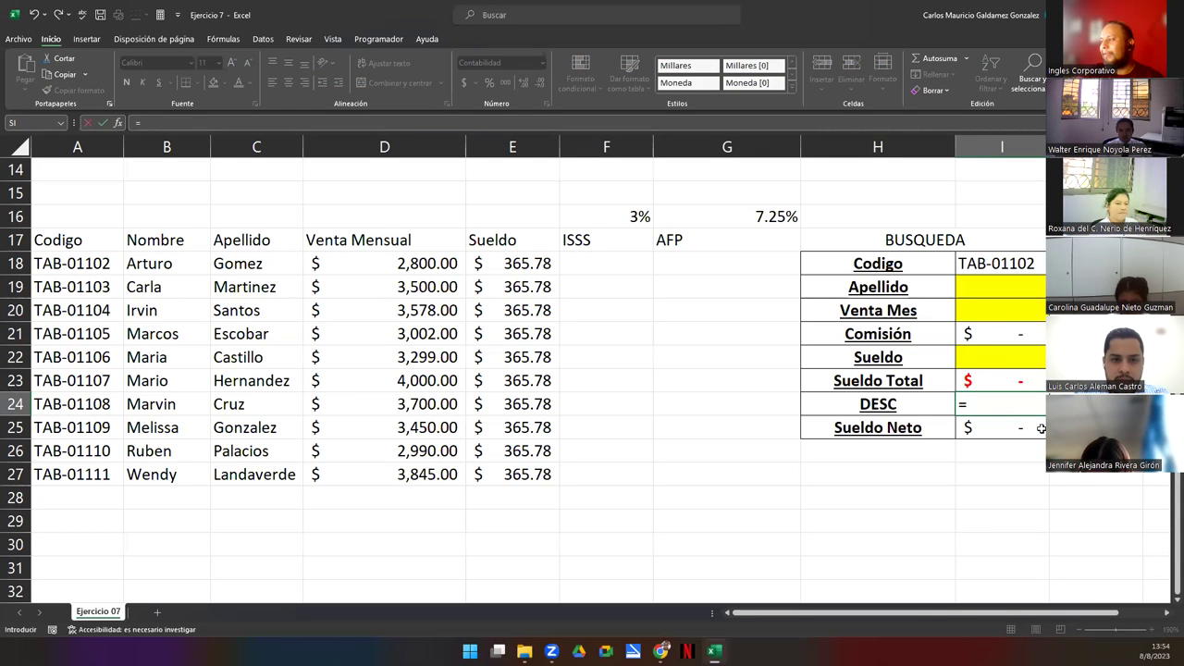
text(si)
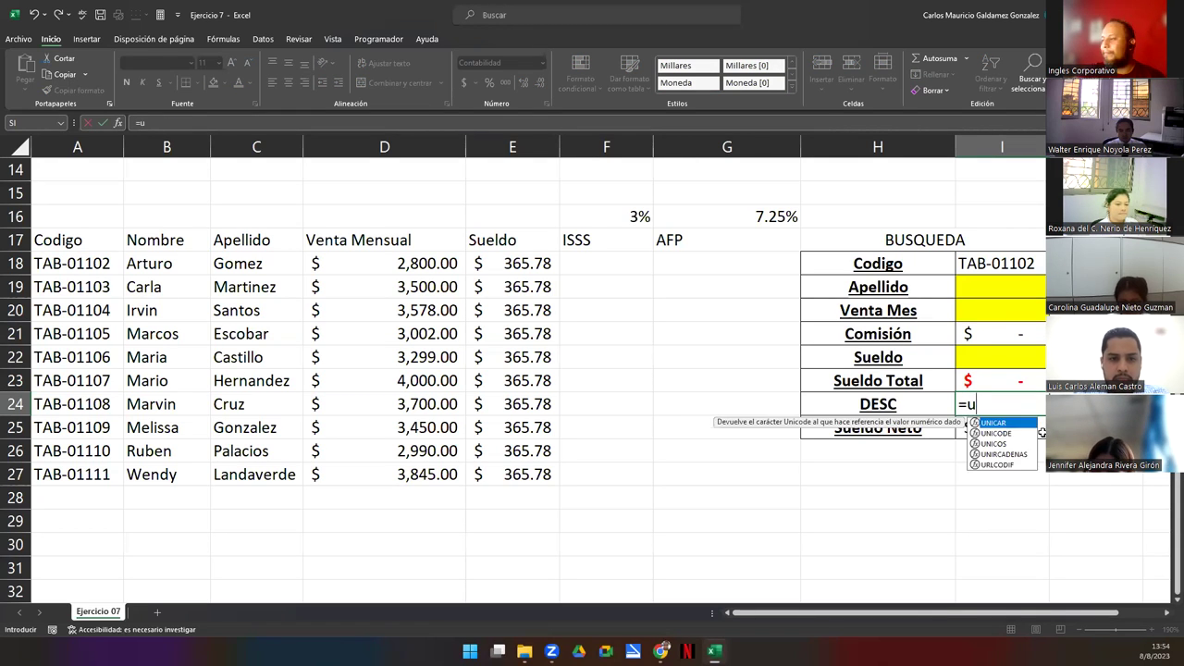
key(Escape)
key(Escape)
text(b)
key(BackSpace)
text(=b)
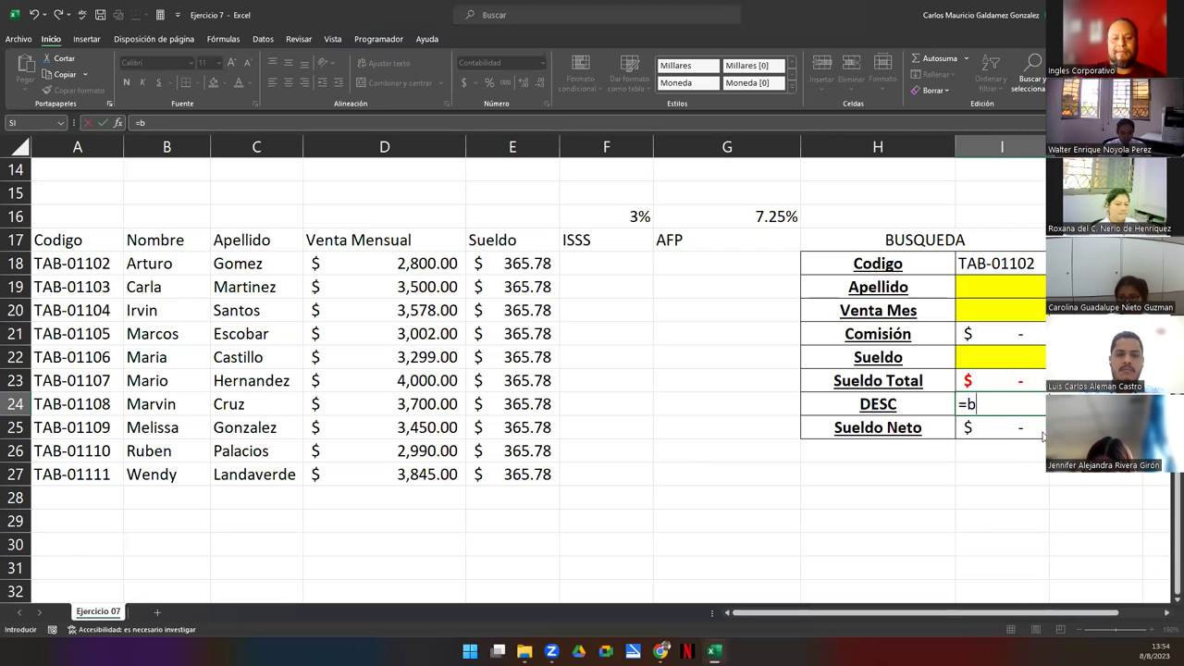
text(uscarV()
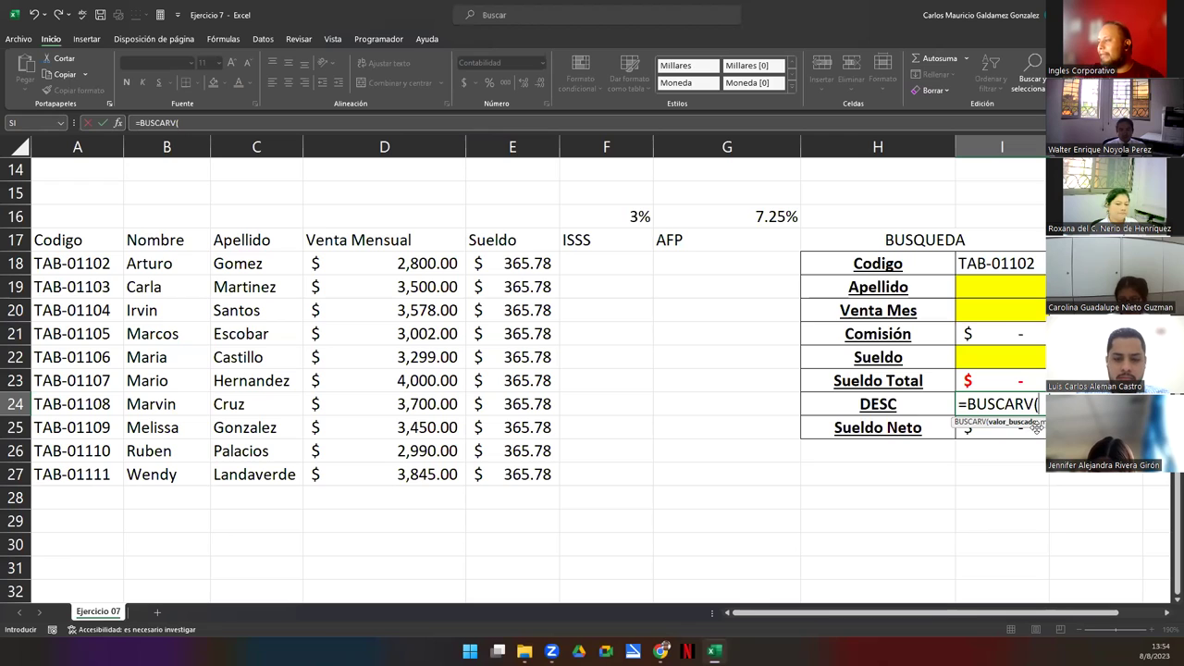
click(991, 265)
text(;)
drag(56, 264, 701, 474)
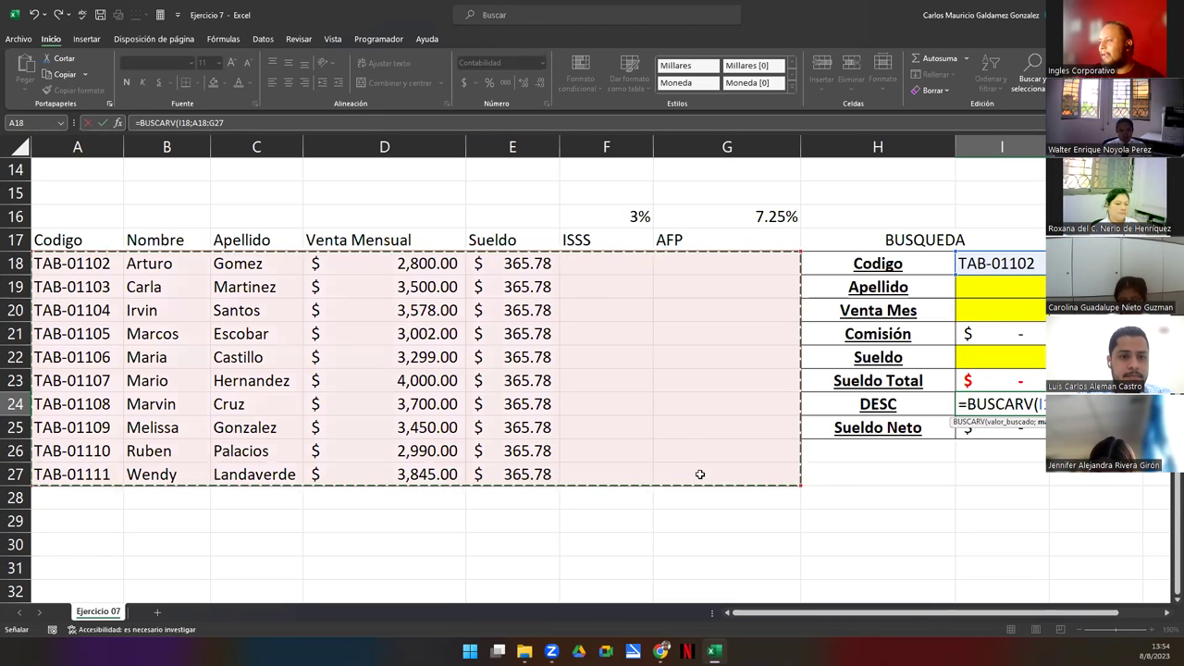
text(;)
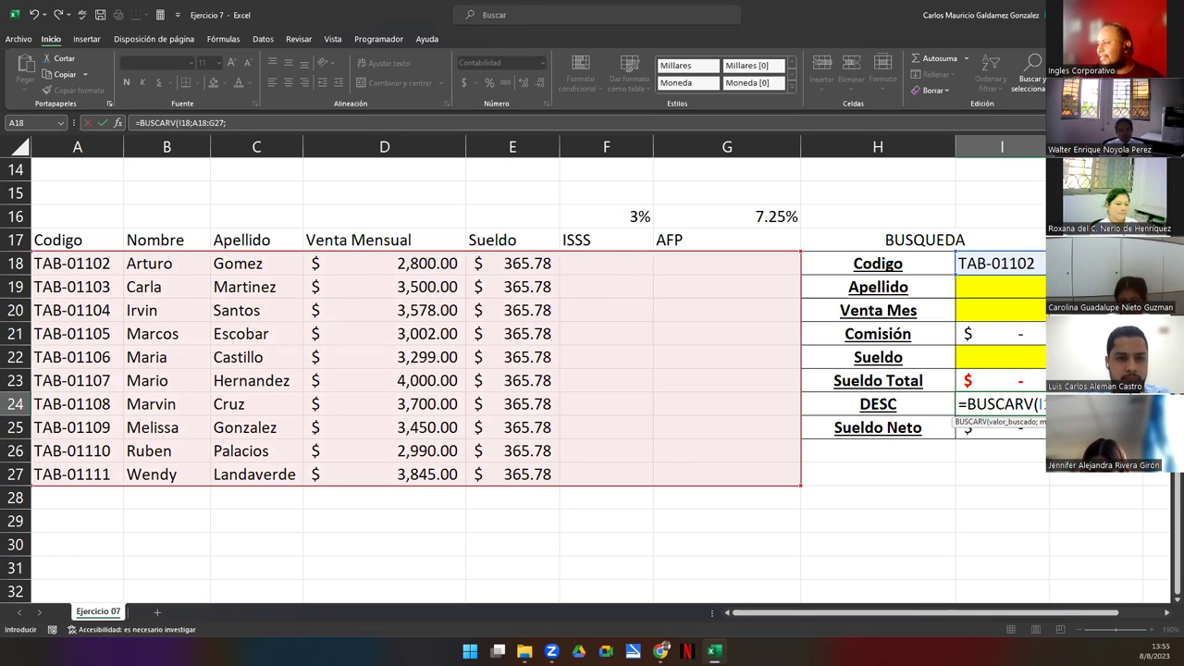
text(6;)
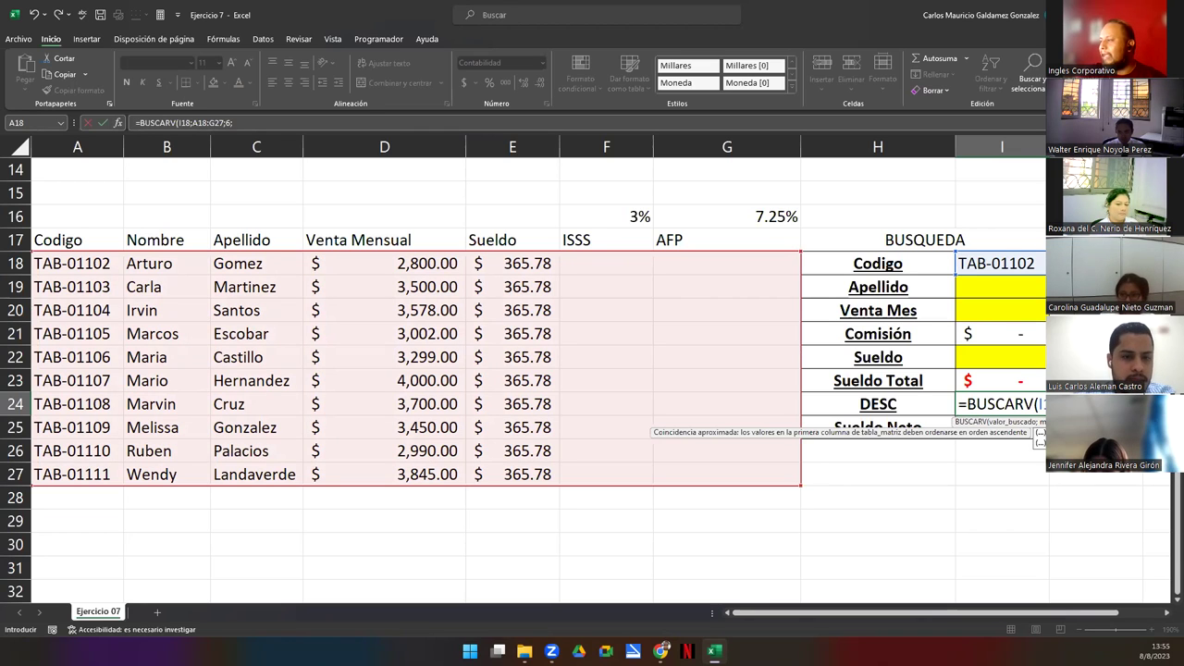
text(FALSO)
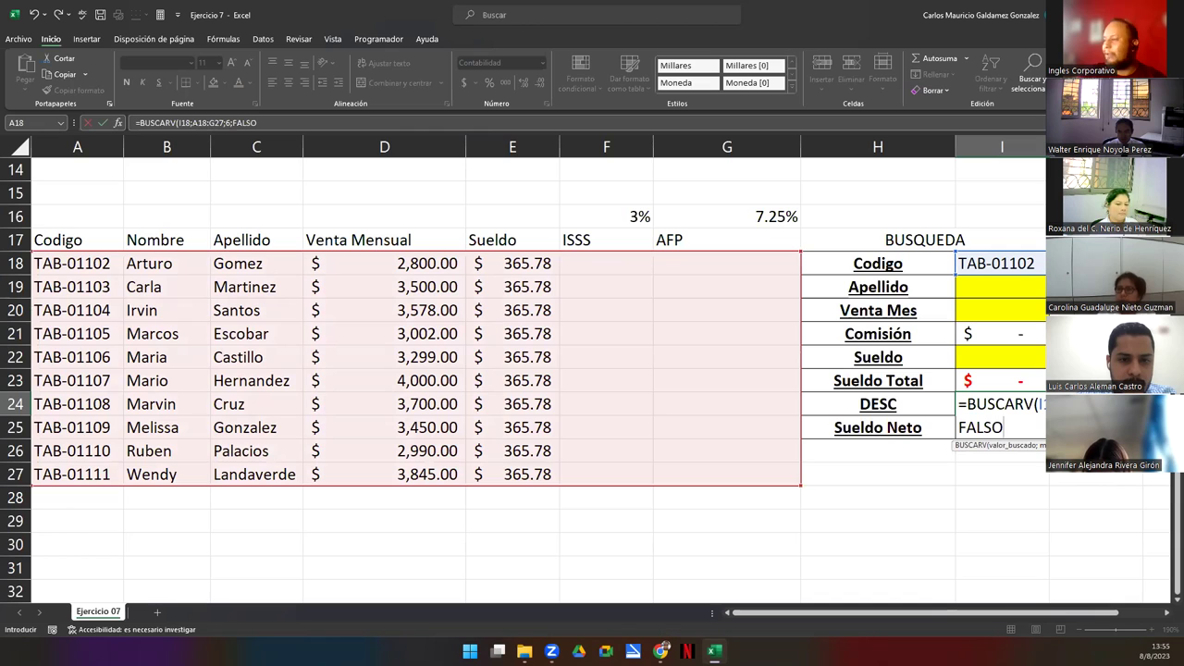
Step: Add a second lookup for column 7 to the DESC formula: +BUSCARV(I18;A18:G27;7;FALSO)
text()+)
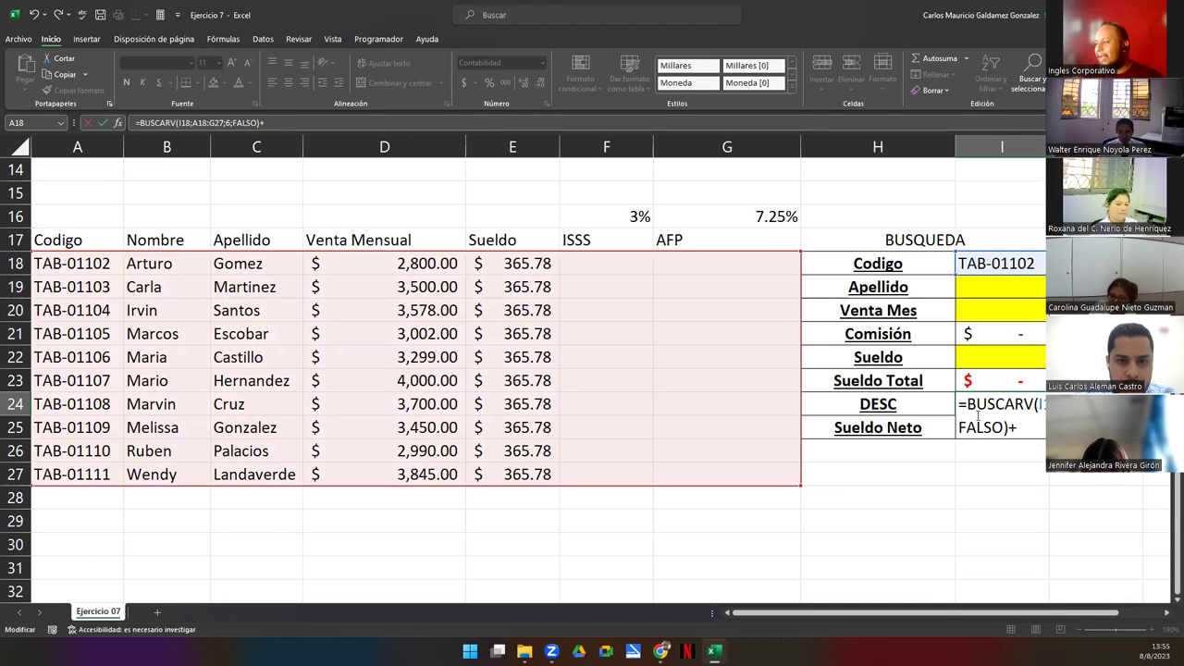
drag(959, 427, 1006, 428)
key(ctrl+c)
click(1014, 427)
key(ctrl+v)
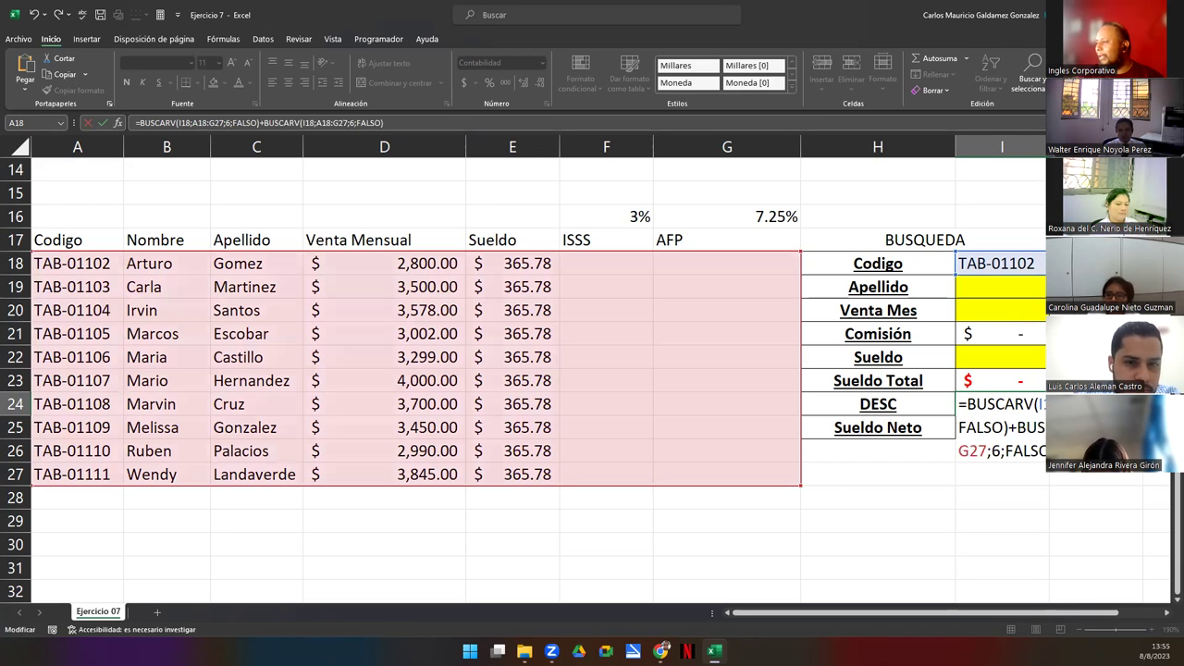
double_click(995, 451)
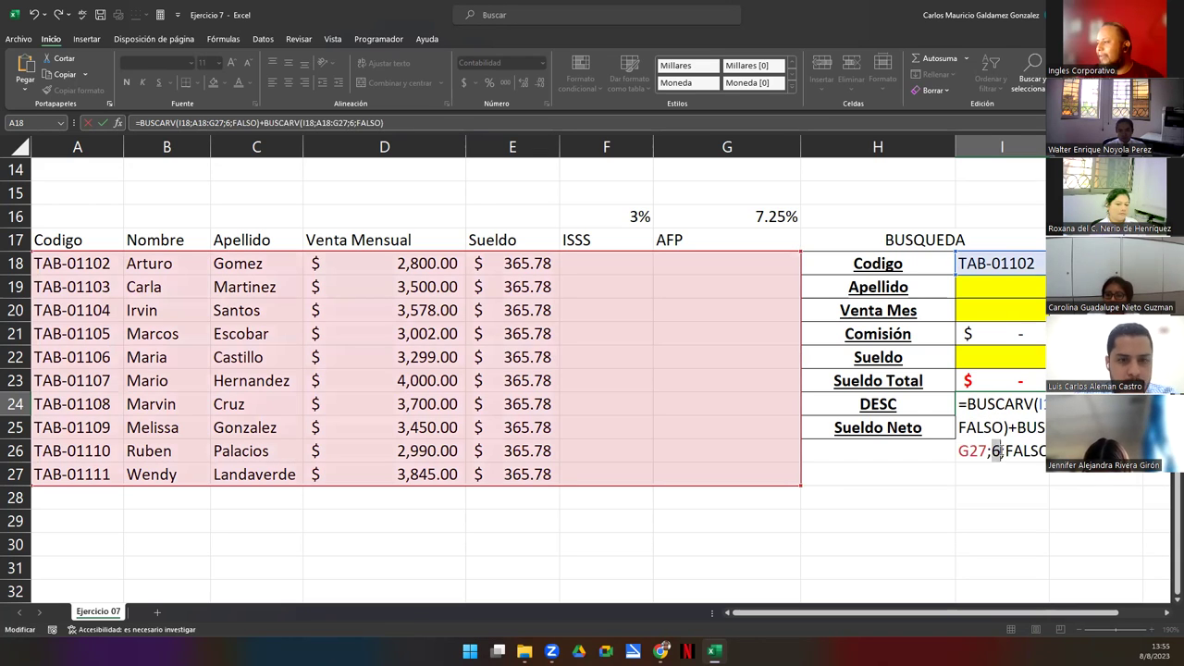
text(7)
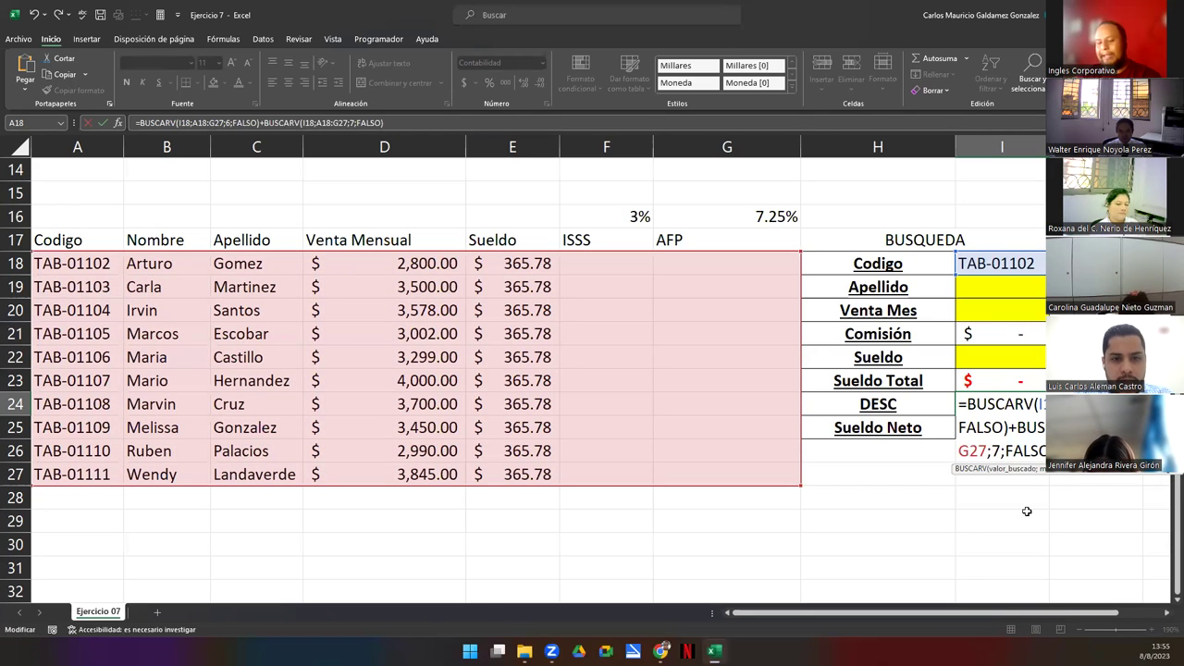
key(Return)
Step: Review the DESC formula in I24 against the empty ISSS cell F18
click(995, 407)
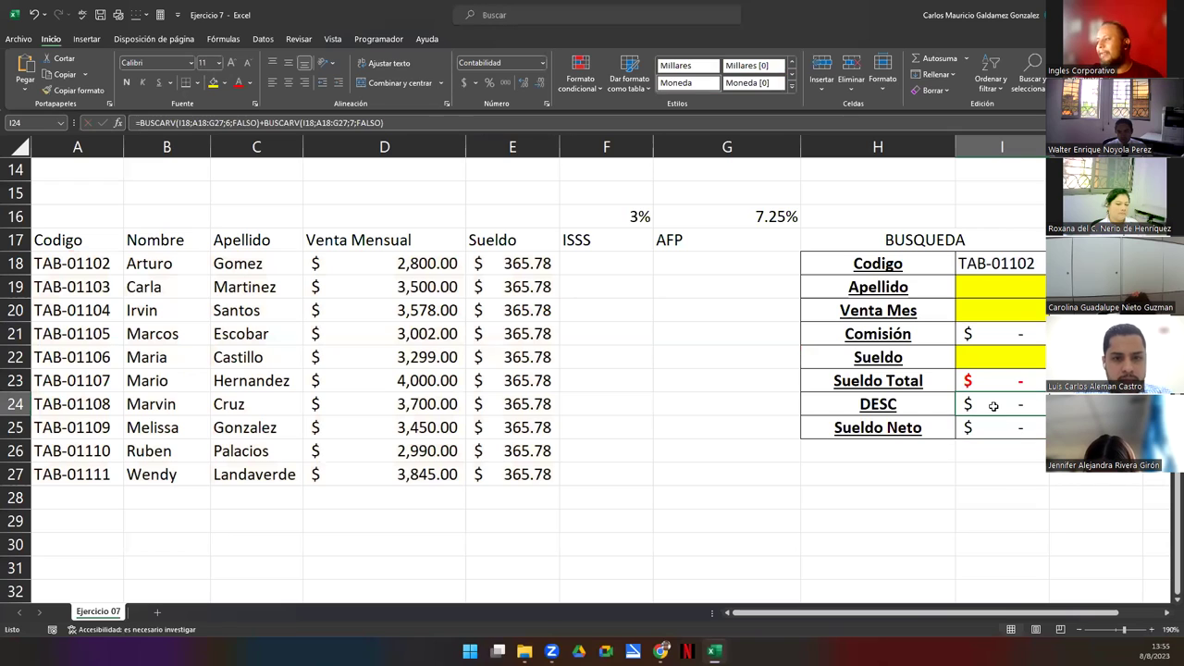
click(608, 264)
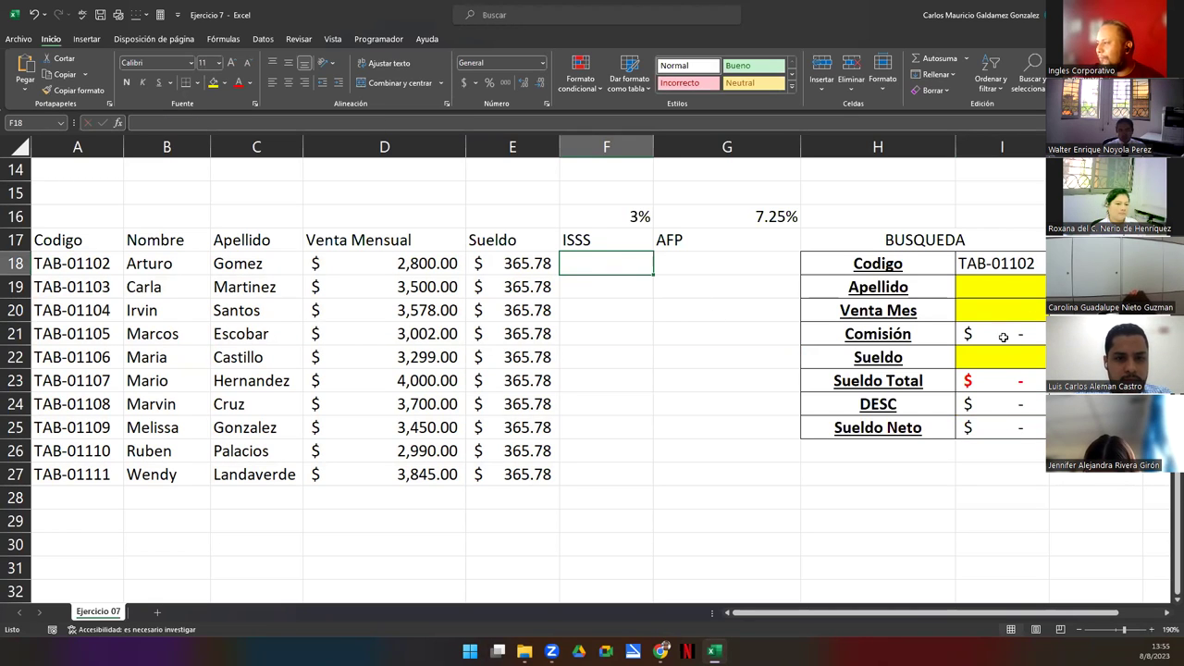
click(991, 406)
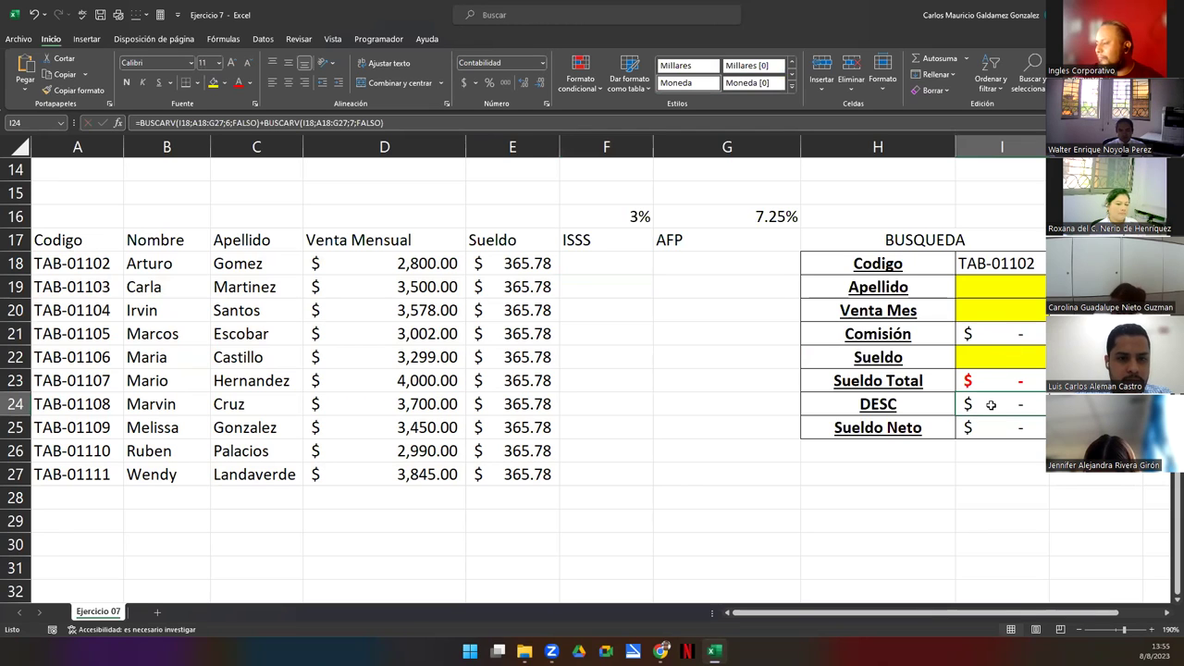
double_click(991, 405)
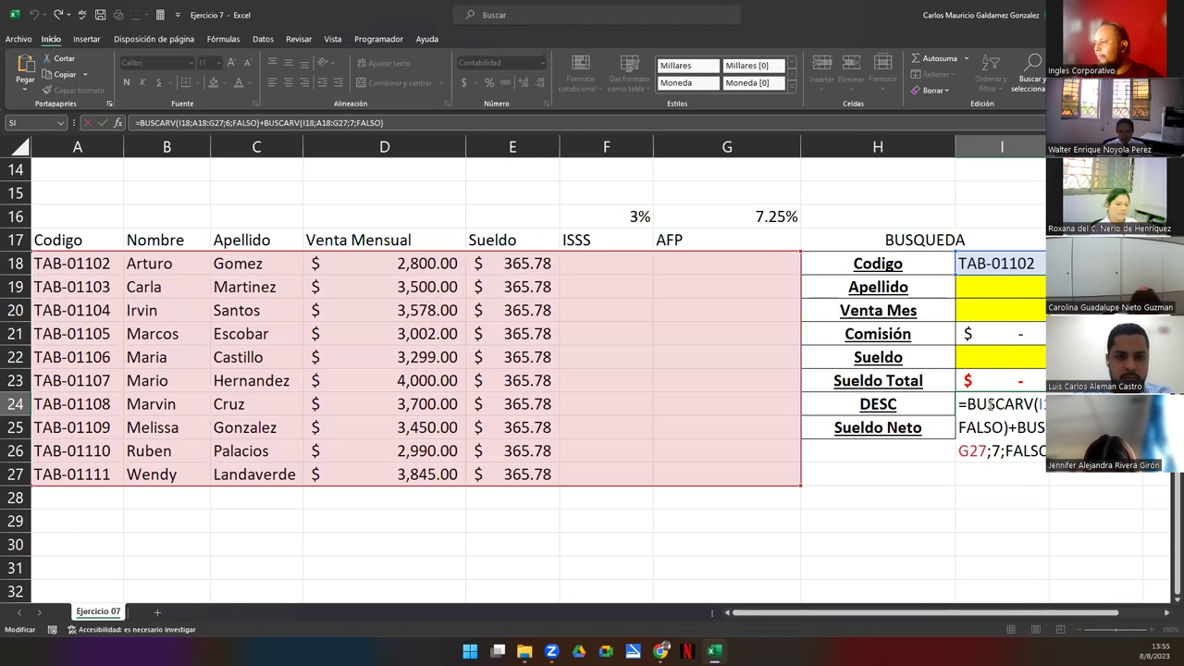
key(Escape)
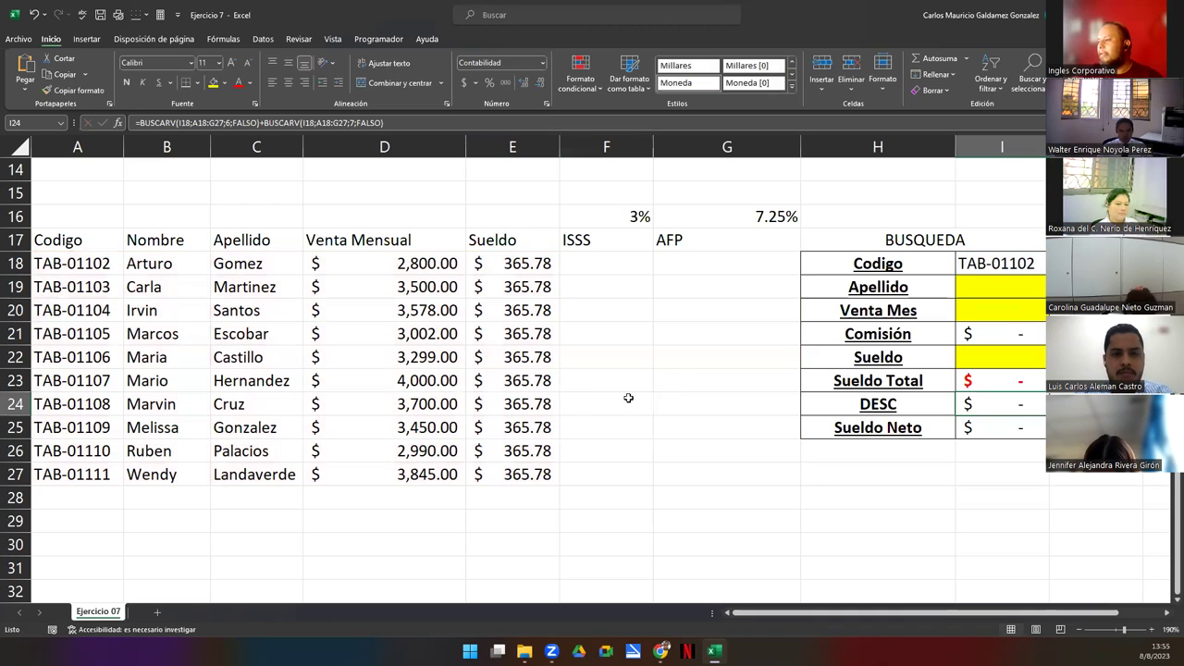
Step: Fill the BUSQUEDA block's yellow cells with the first employee's surname, 2800 for Venta Mes and 365.78 for Sueldo
click(1038, 264)
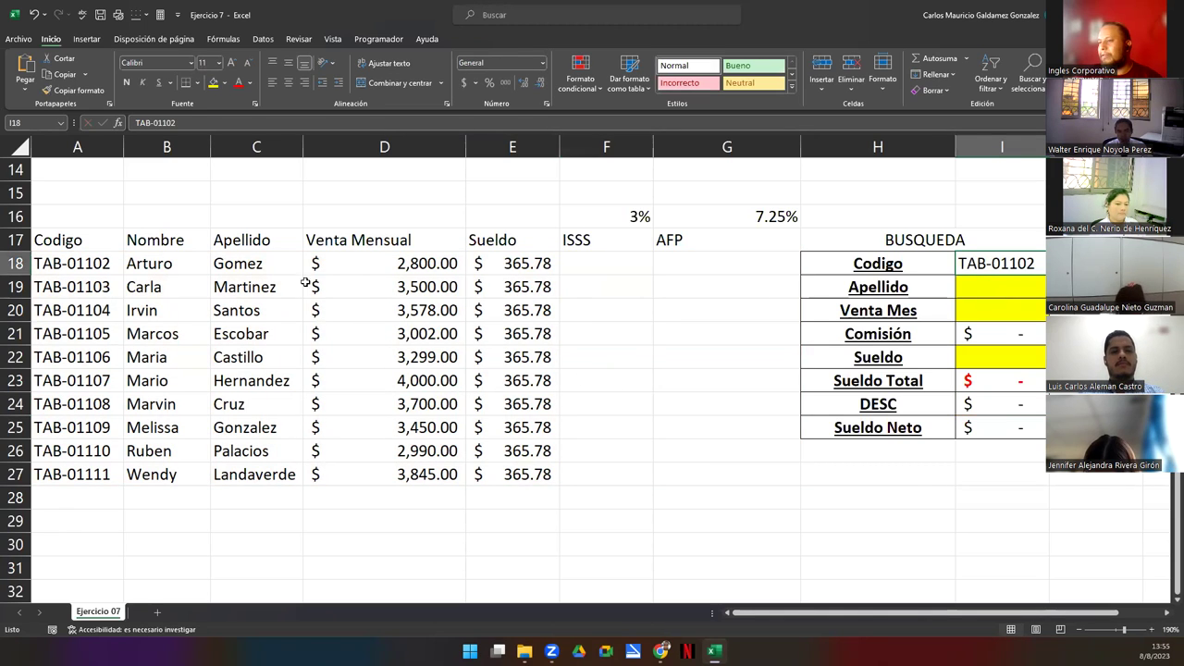
click(1000, 287)
text(Gomez)
key(Return)
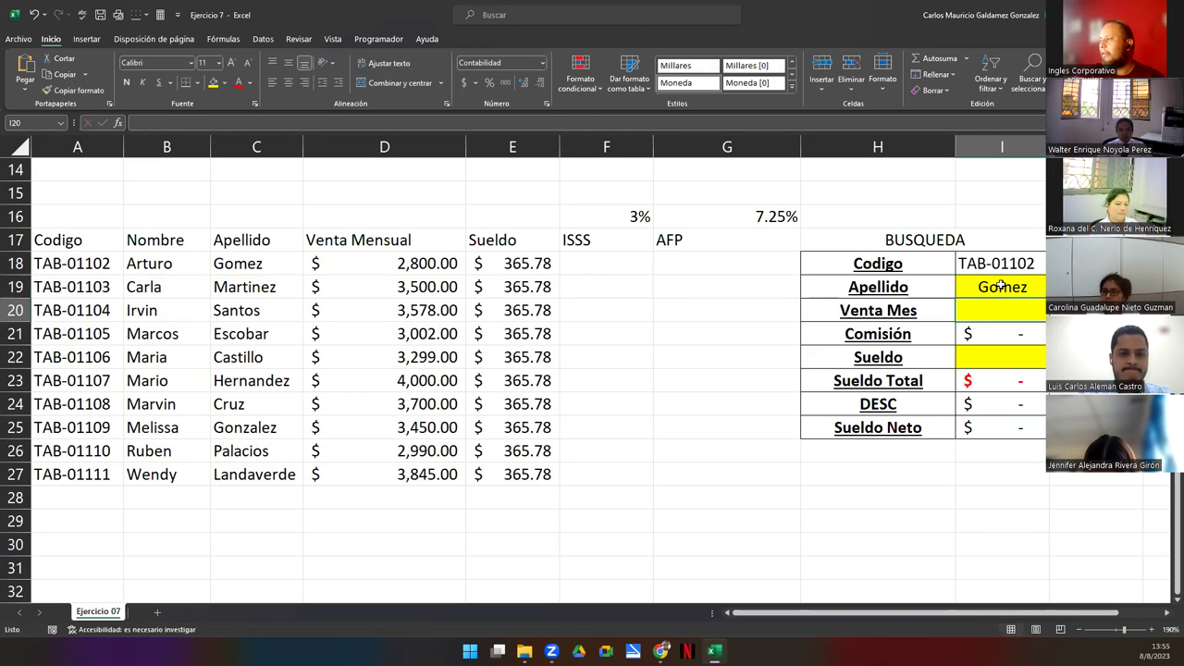
text(2800)
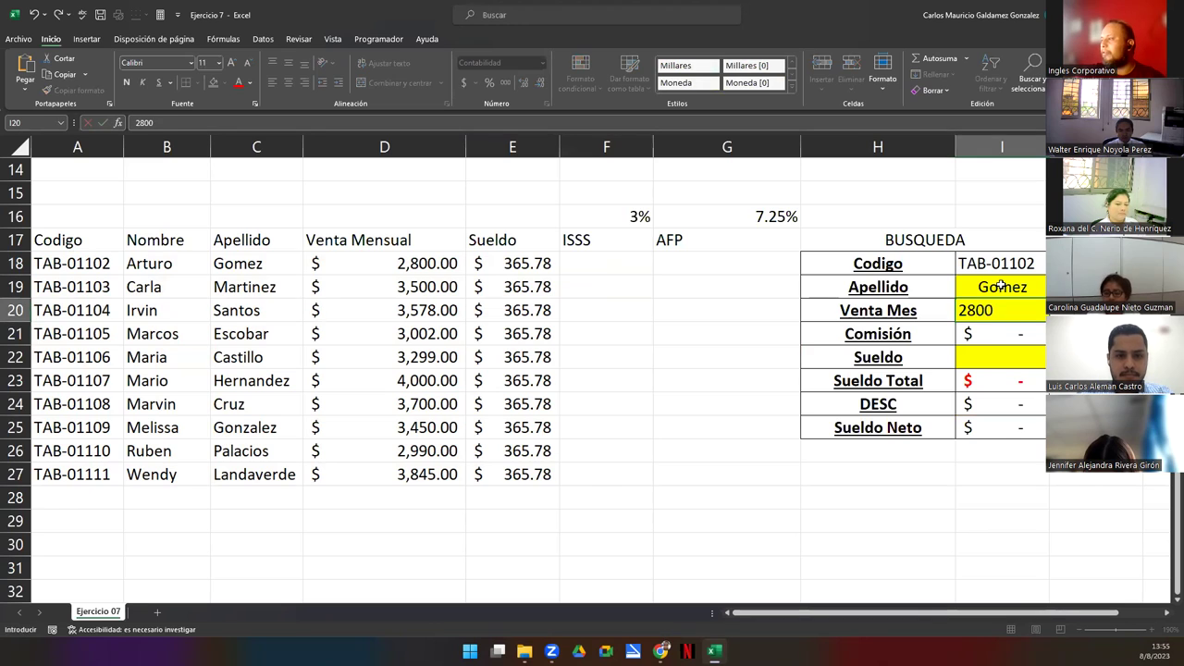
key(Return)
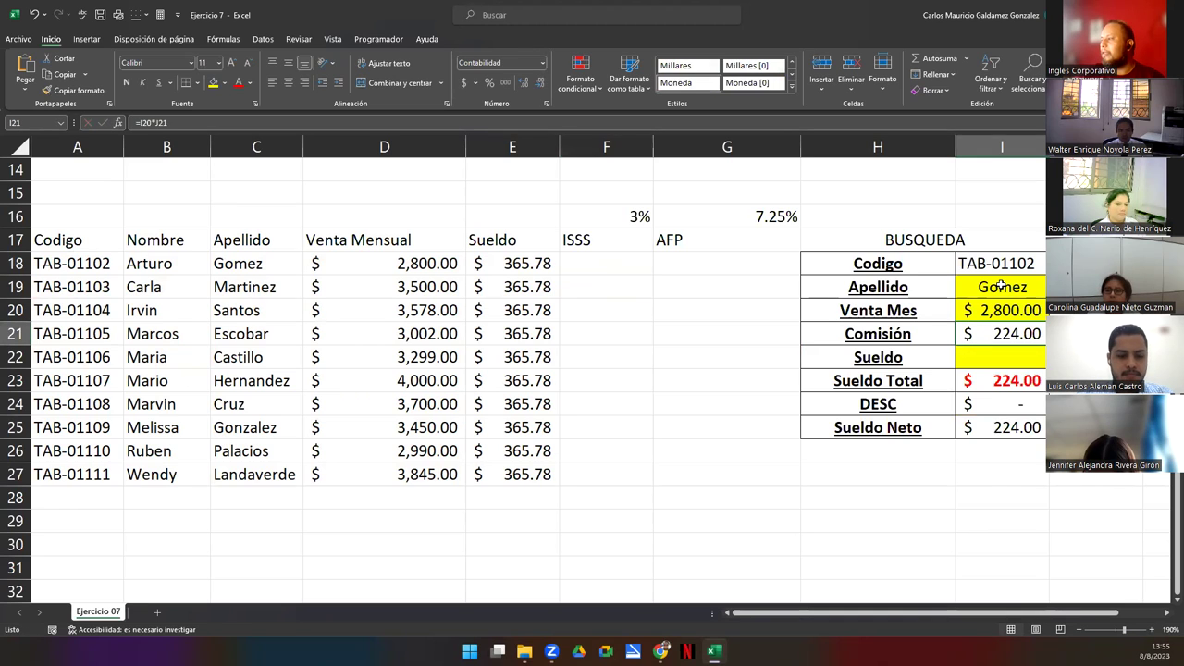
click(1012, 360)
text(35)
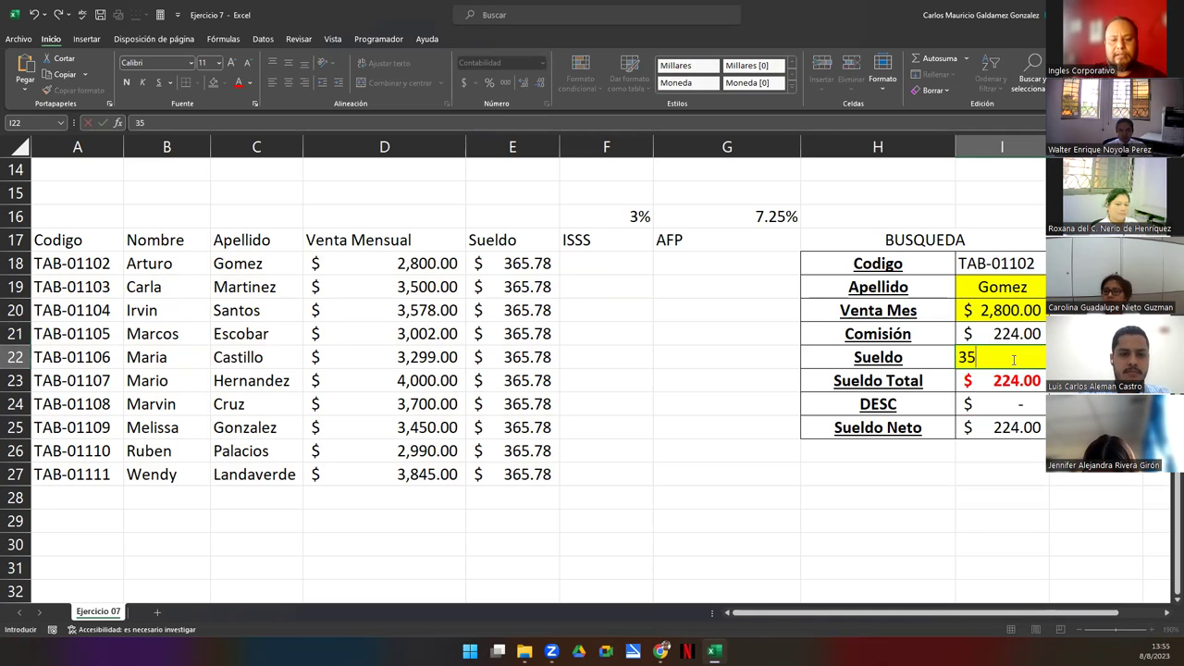
text(65.78)
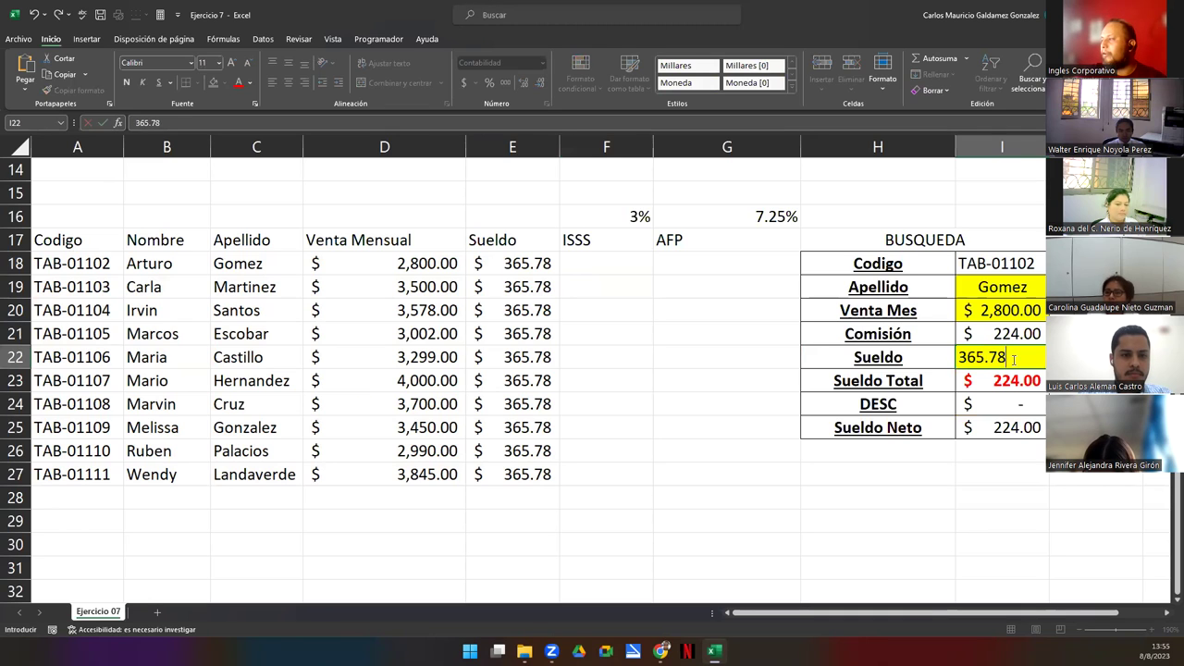
key(Return)
Step: Calculate the first employee's ISSS in F18 with =E18*F16
click(592, 267)
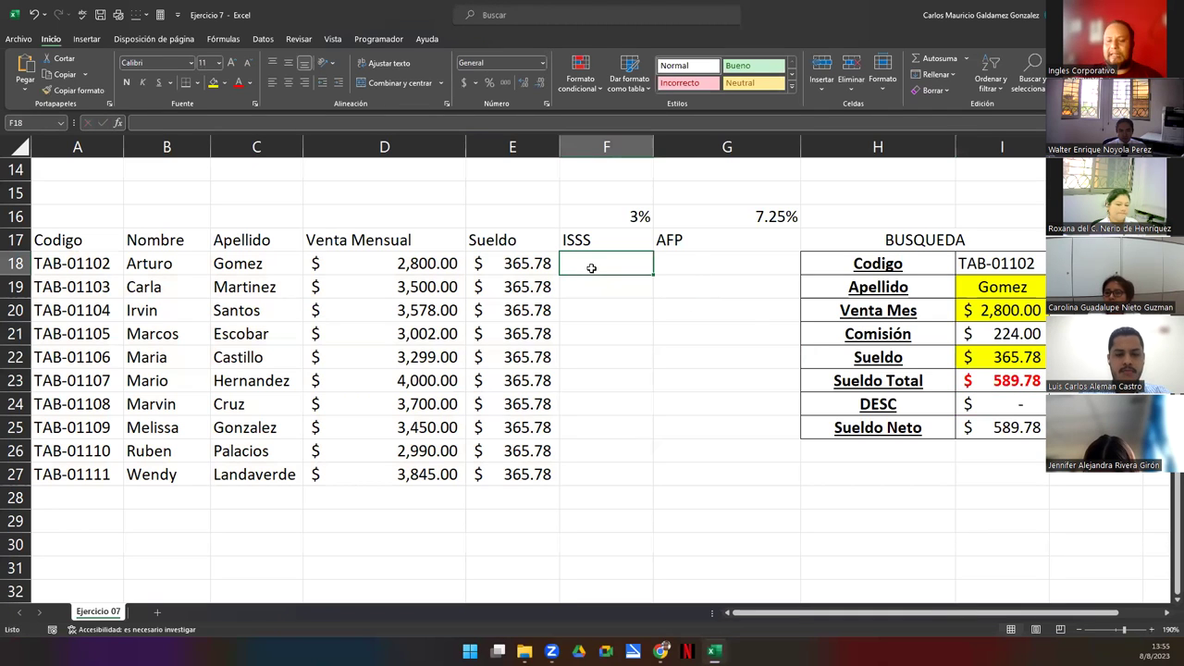
text(=)
key(Left)
text(*)
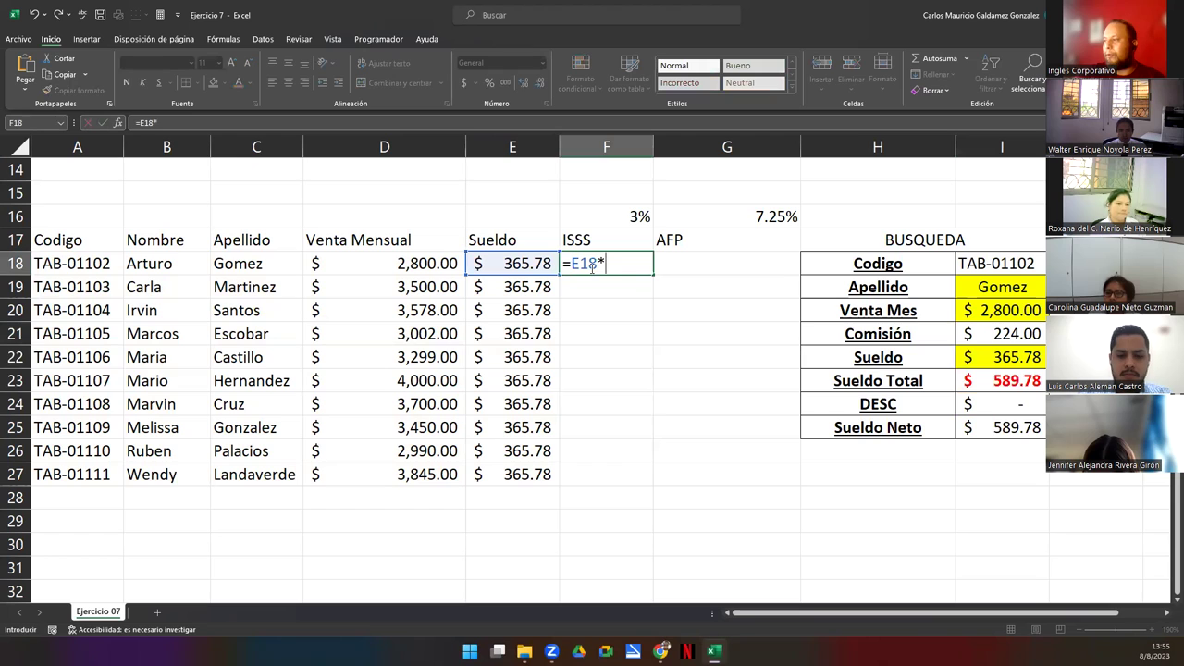
key(Up)
key(Up)
key(Return)
Step: Calculate the first employee's AFP in G18 with =E18*G16
key(Up)
key(Right)
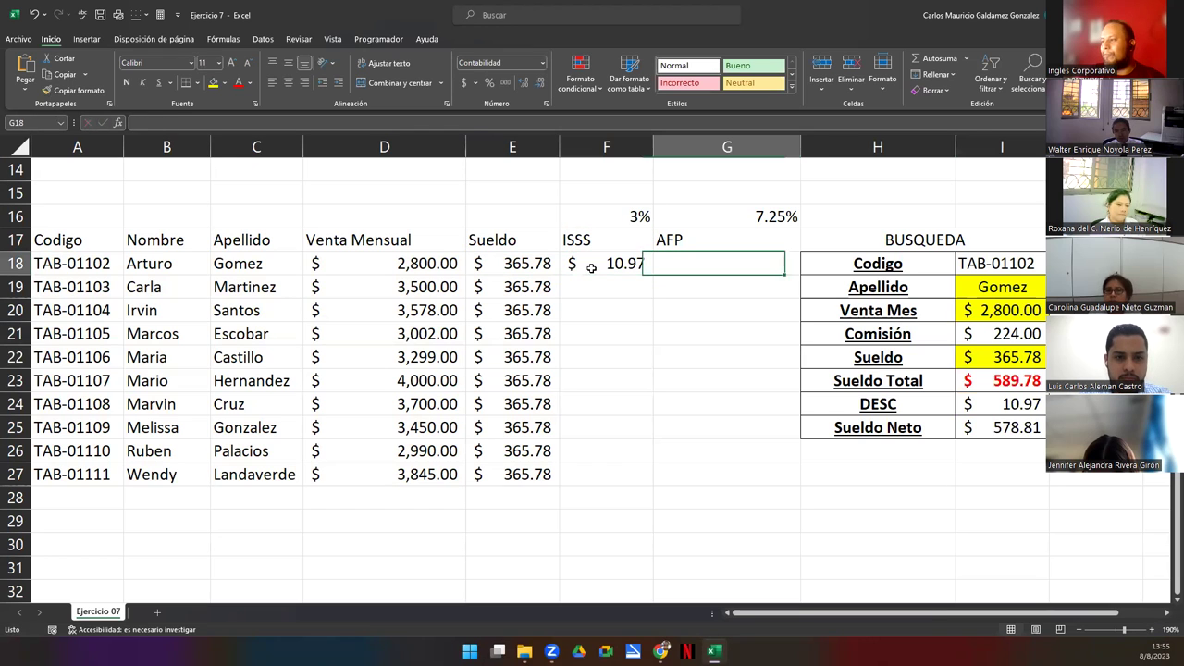
text(=)
key(Left)
key(Left)
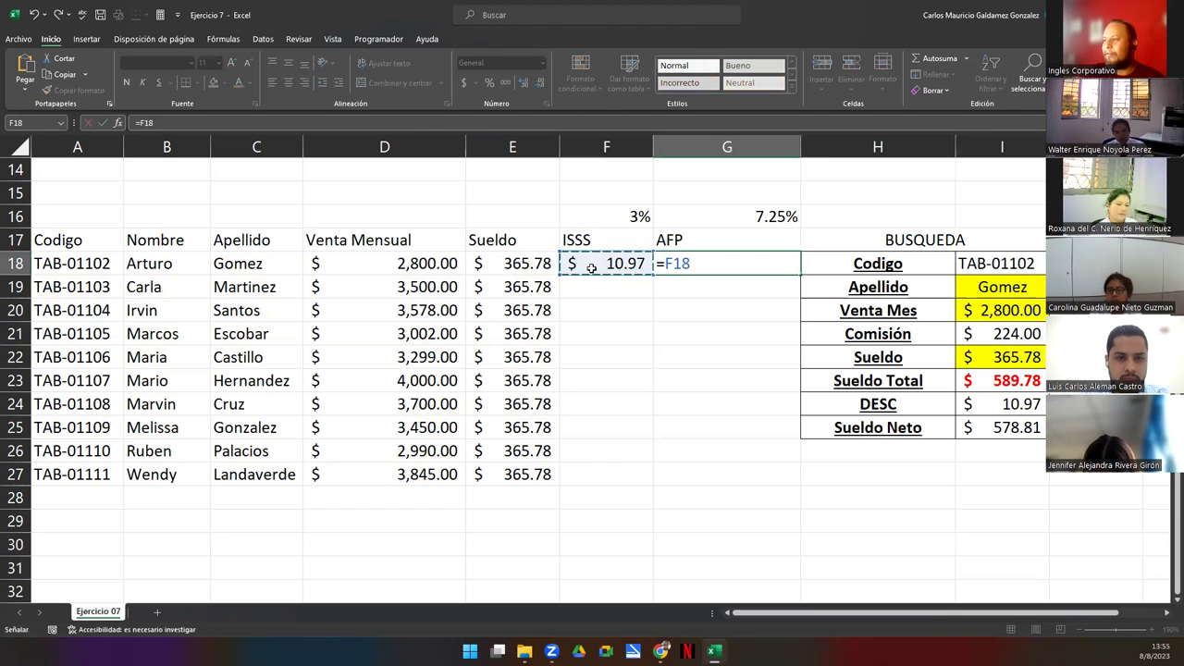
text(*)
key(Up)
key(Up)
key(Return)
key(Up)
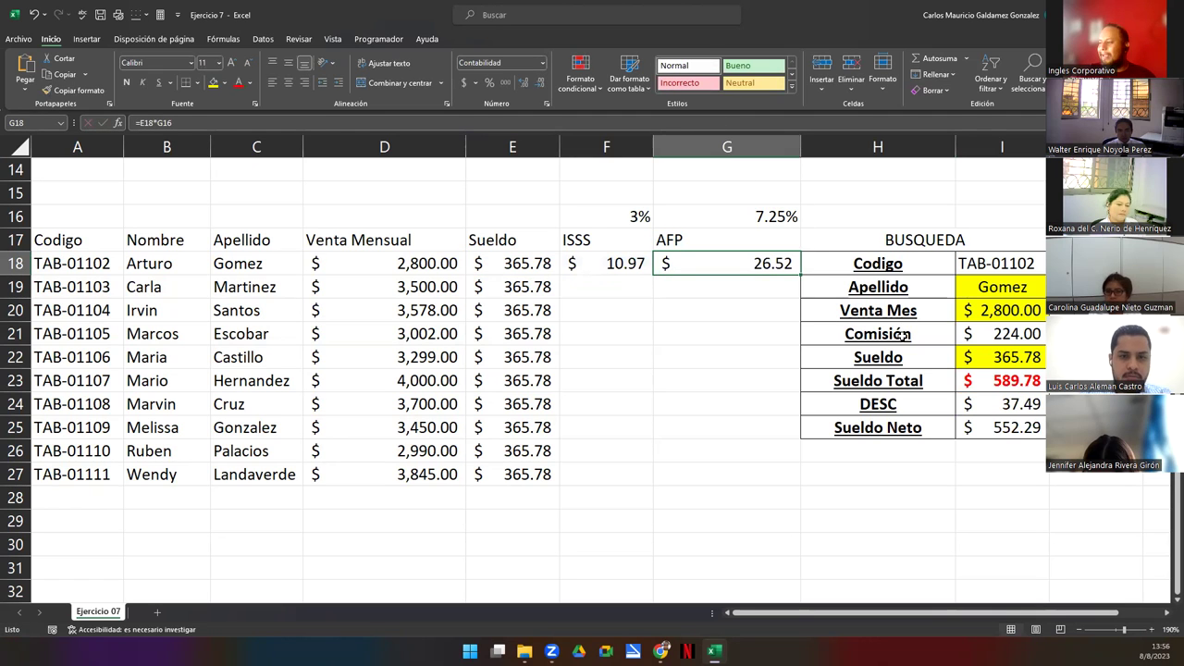
Step: Inspect the DESC formula in I24 and compare the Sueldo column E18:E27 with the Sueldo cell I22
double_click(992, 401)
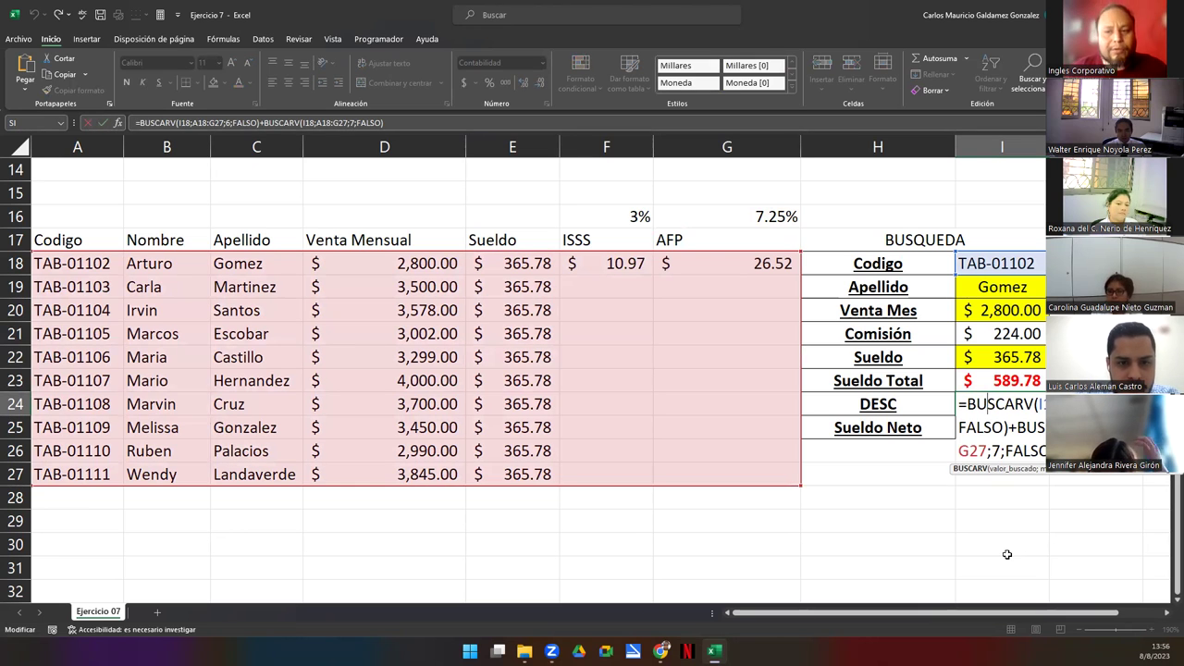
key(ctrl+Return)
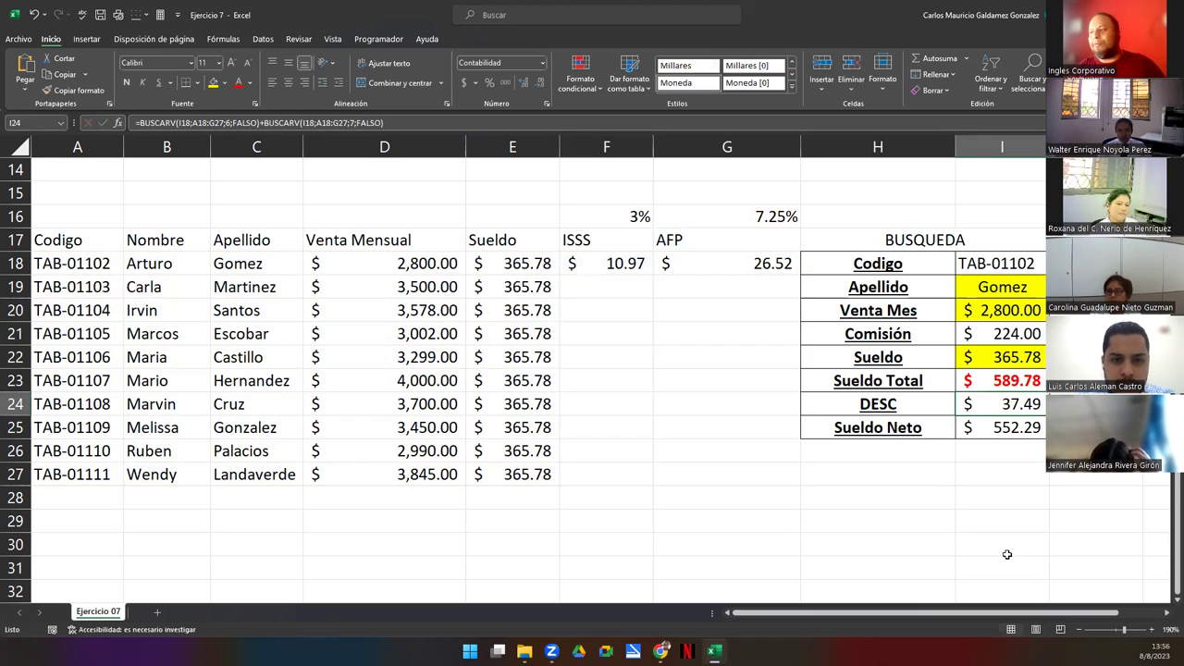
drag(528, 269, 510, 482)
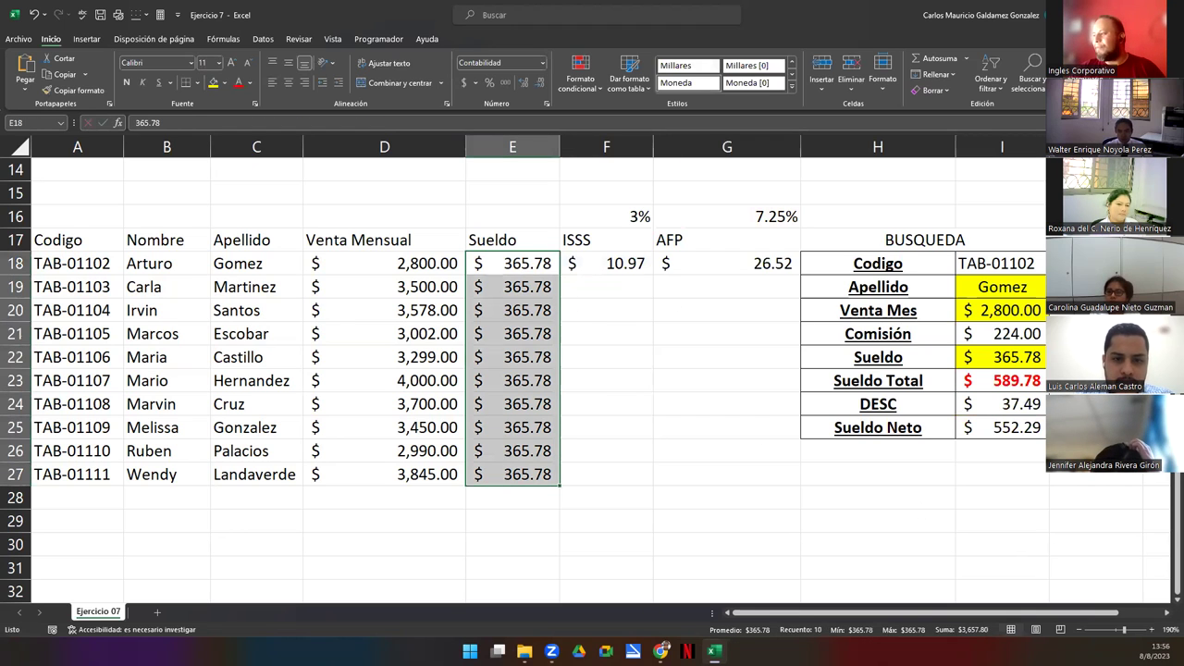
click(1000, 352)
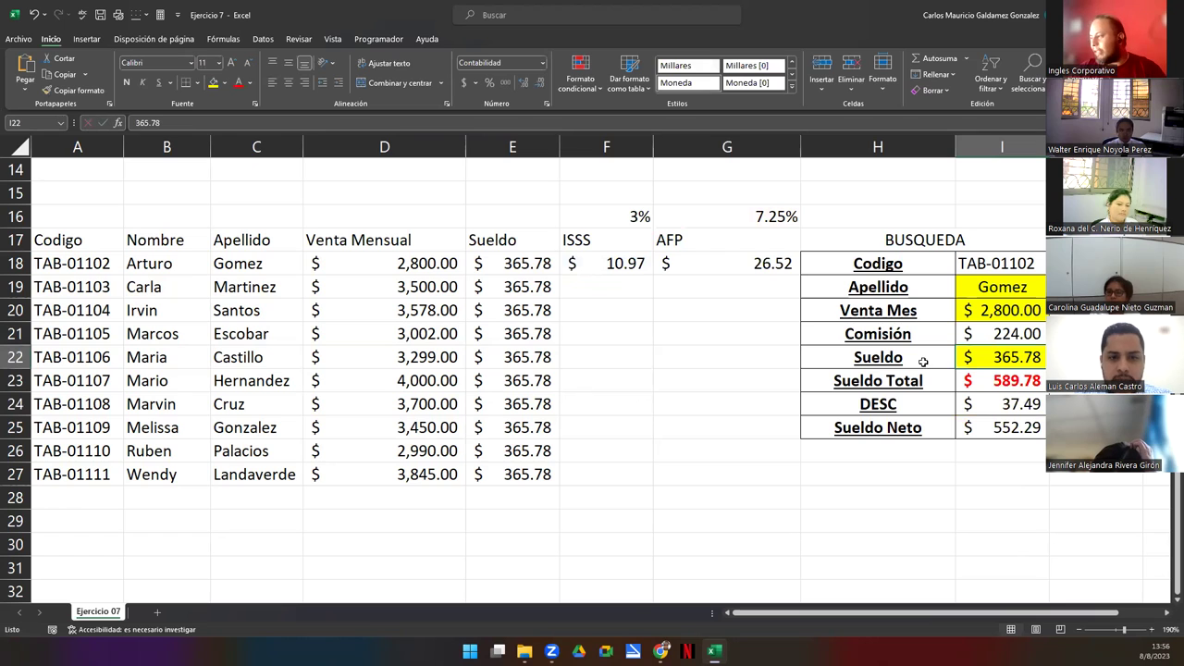
Step: Set the first employee's Sueldo in E18 to 405
click(510, 264)
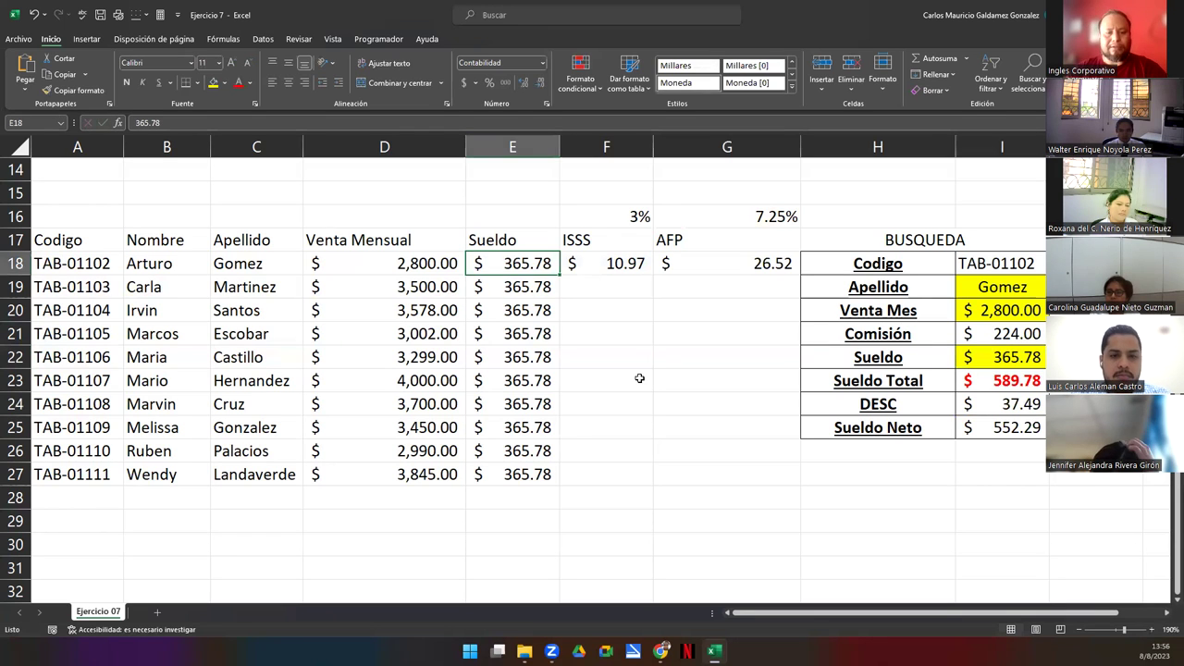
text(405)
key(Return)
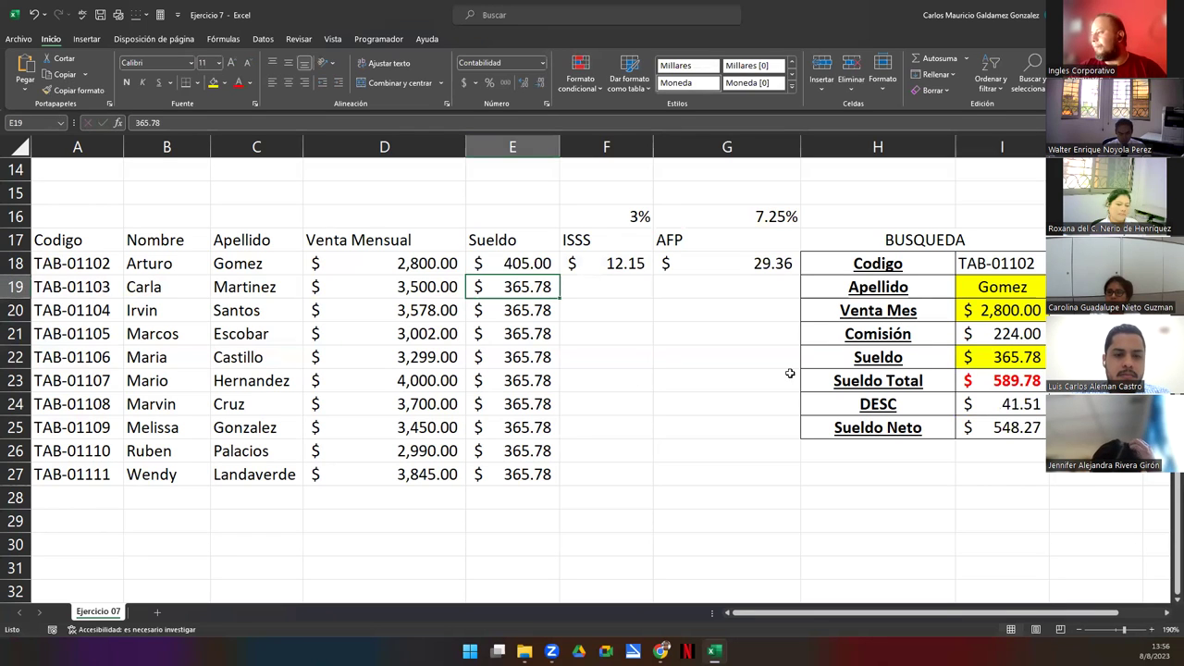
Step: Set the Sueldo in I22 of the BUSQUEDA block to 405 and highlight the block's values in I18:I25
click(1004, 357)
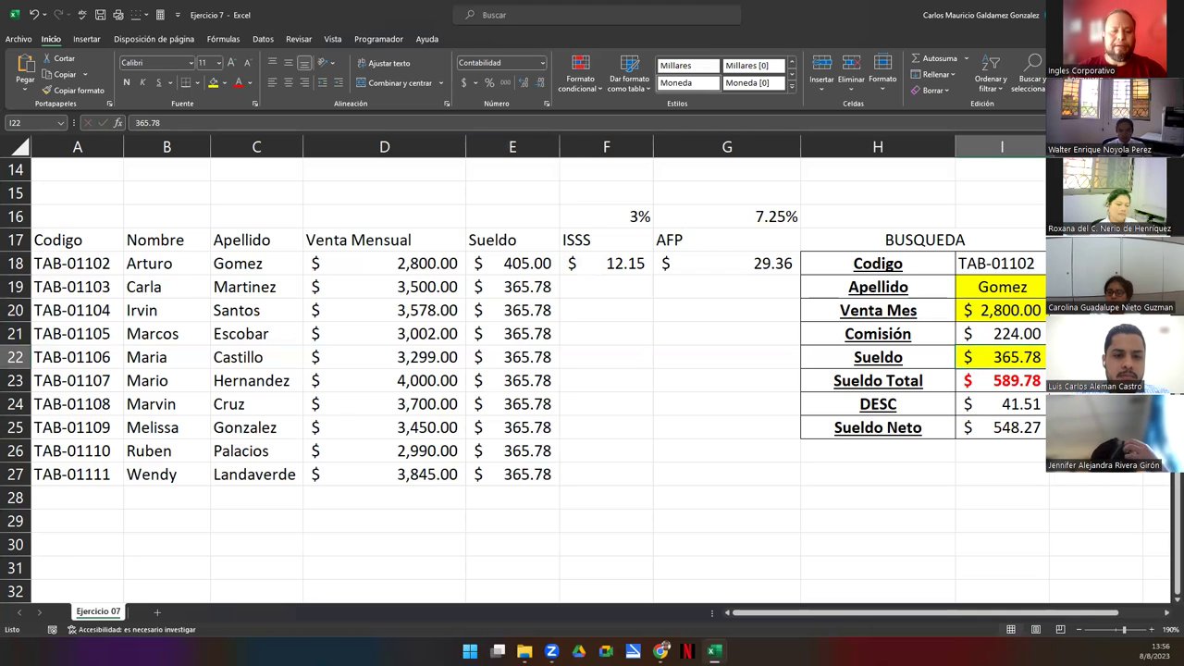
text(405)
key(Return)
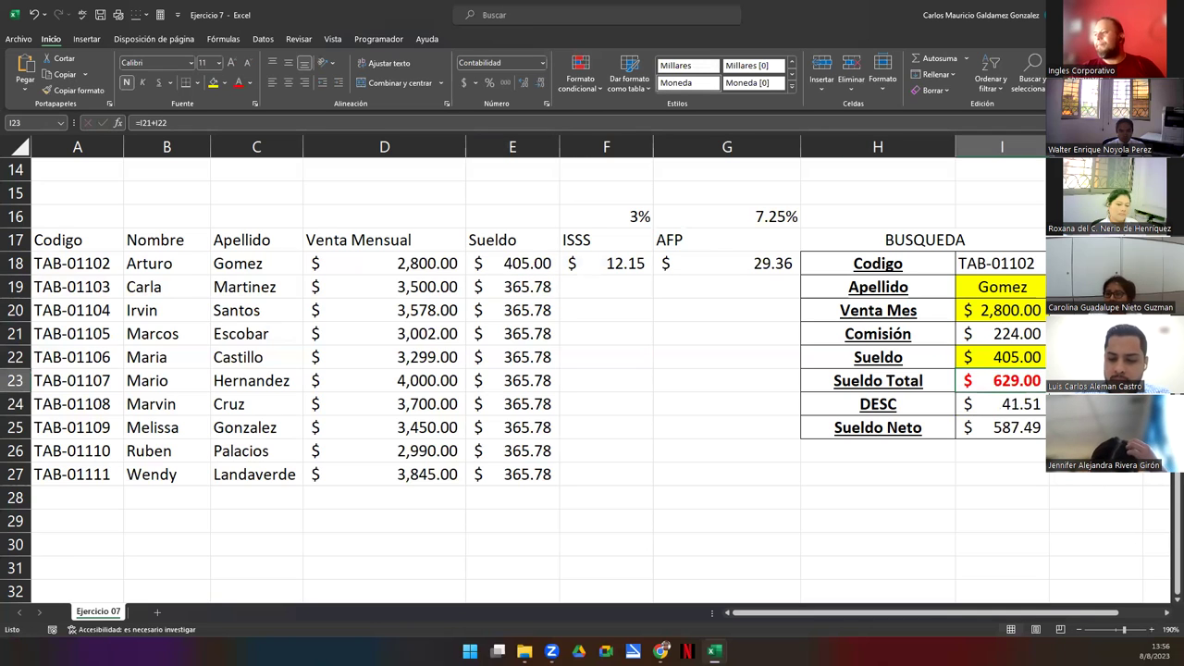
drag(967, 266, 1014, 431)
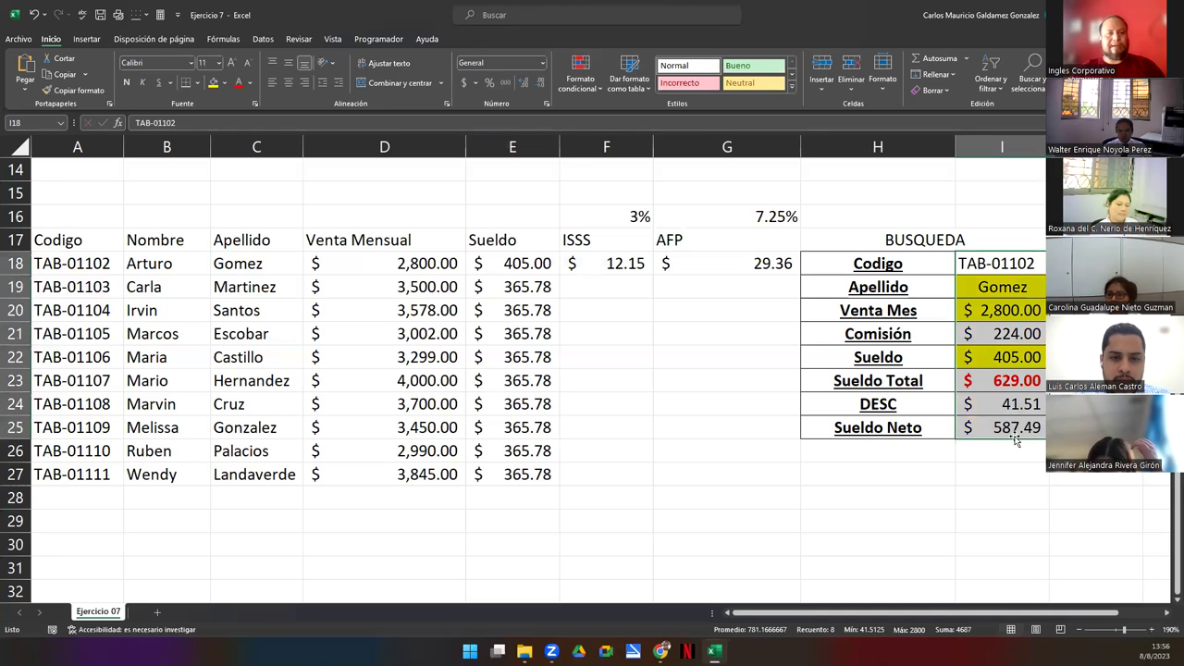
Step: Change the search Codigo in I18 to TAB-01105 and highlight the dependent values in I19:I25
click(998, 260)
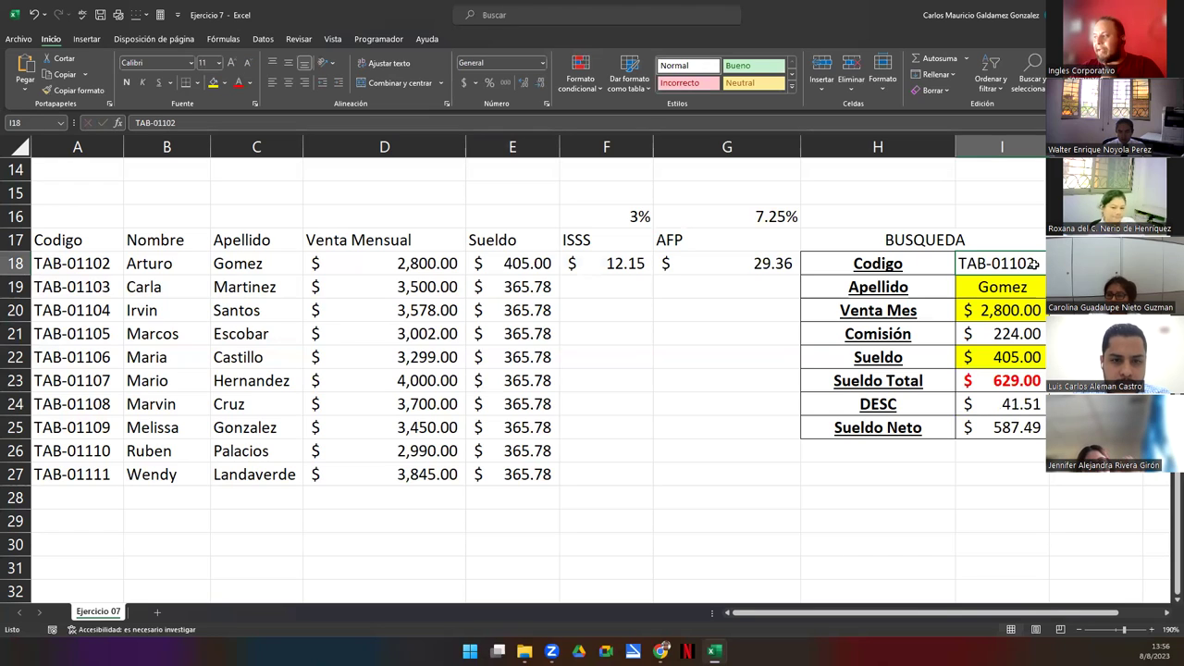
key(F2)
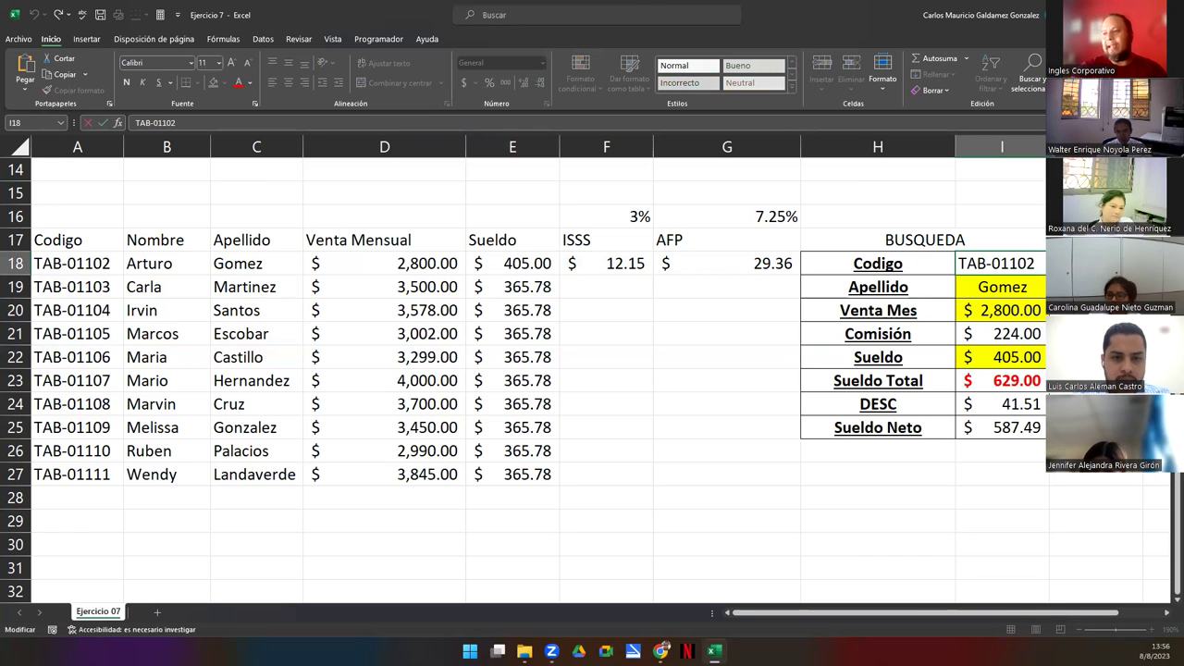
key(BackSpace)
text(5)
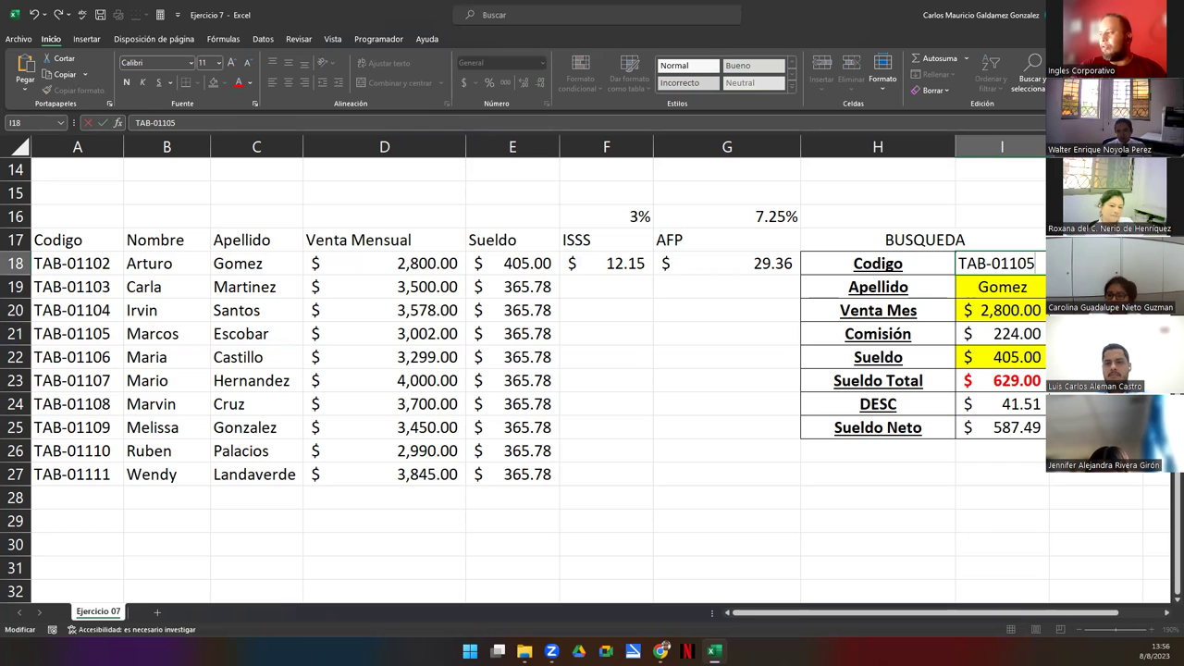
key(Return)
drag(1008, 284, 1015, 427)
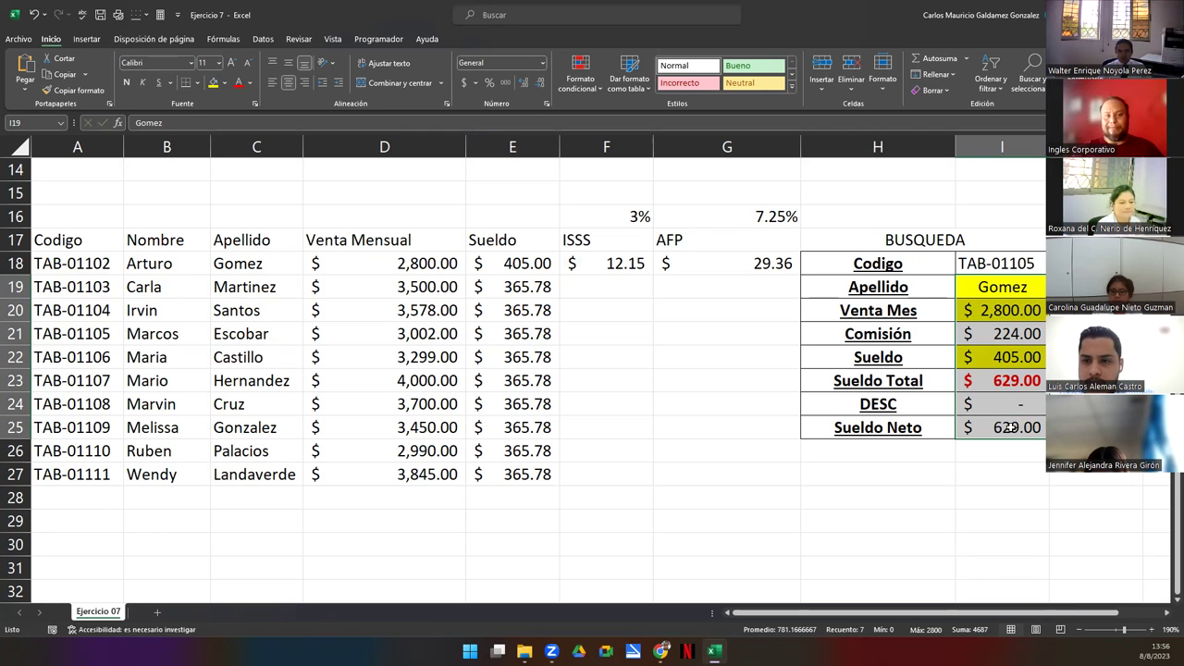
click(829, 445)
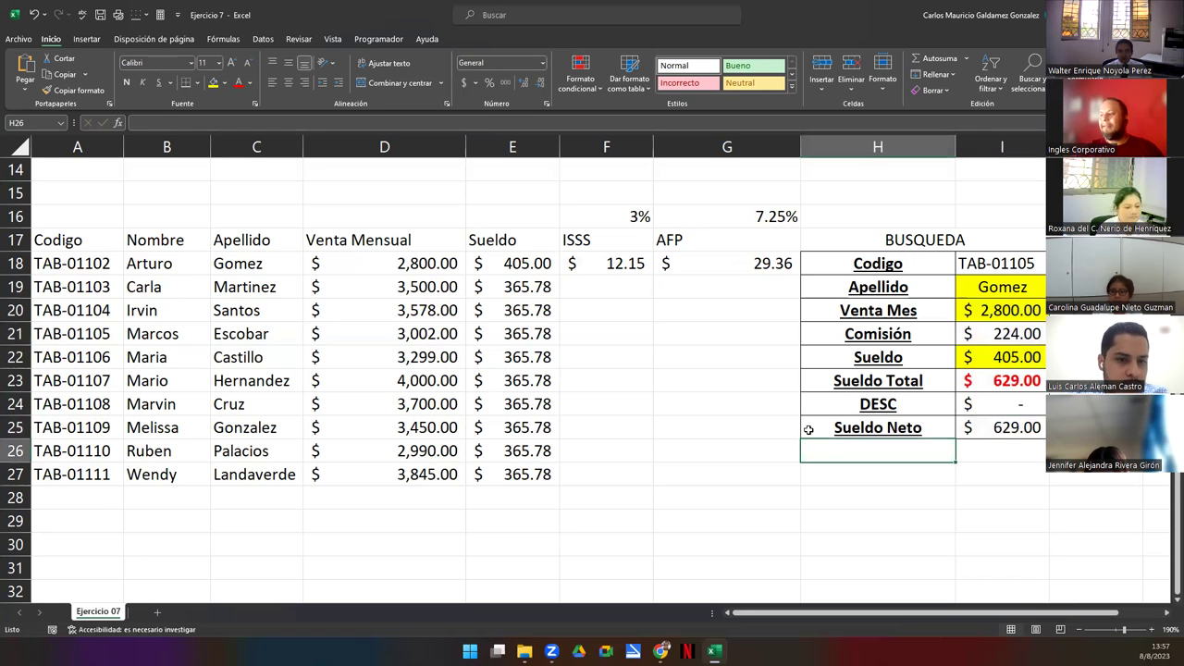
click(808, 429)
click(619, 270)
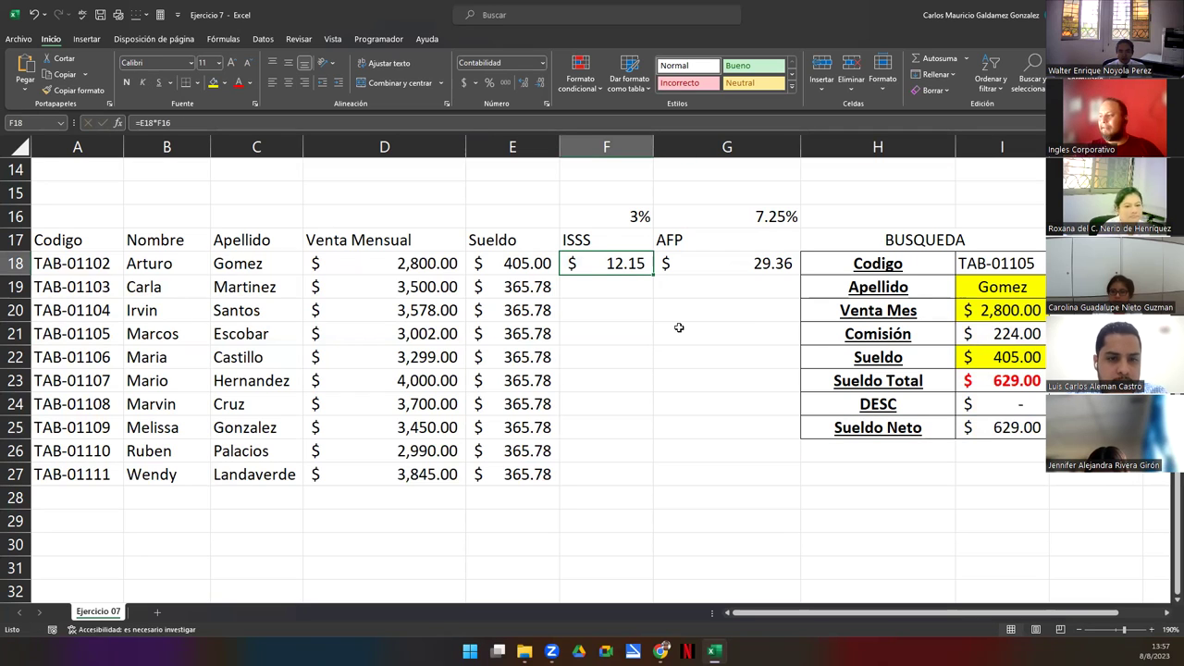
click(993, 266)
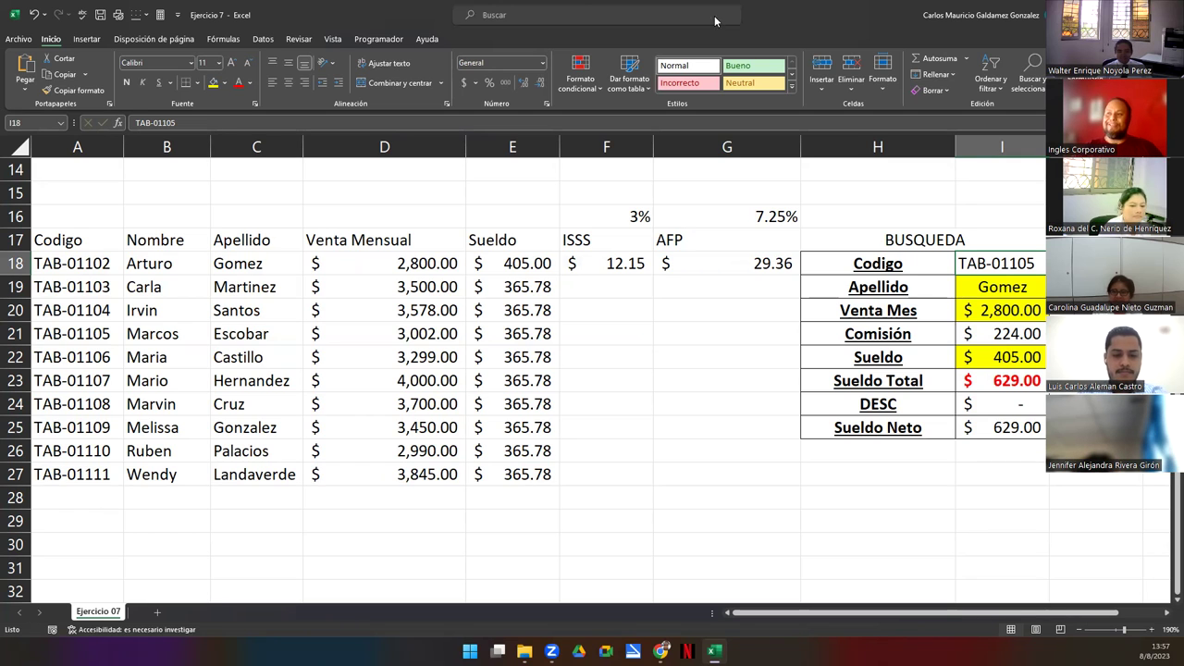
click(258, 42)
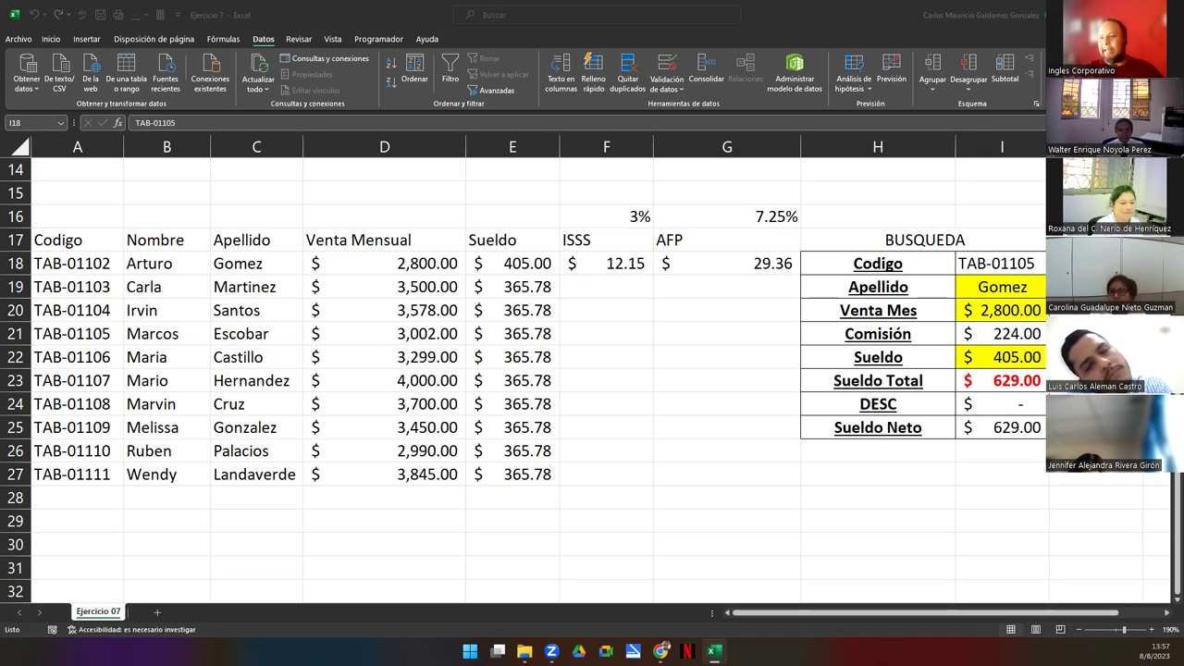
Step: Convert the sales data in A17:G27 into a table with headers
drag(102, 243, 693, 479)
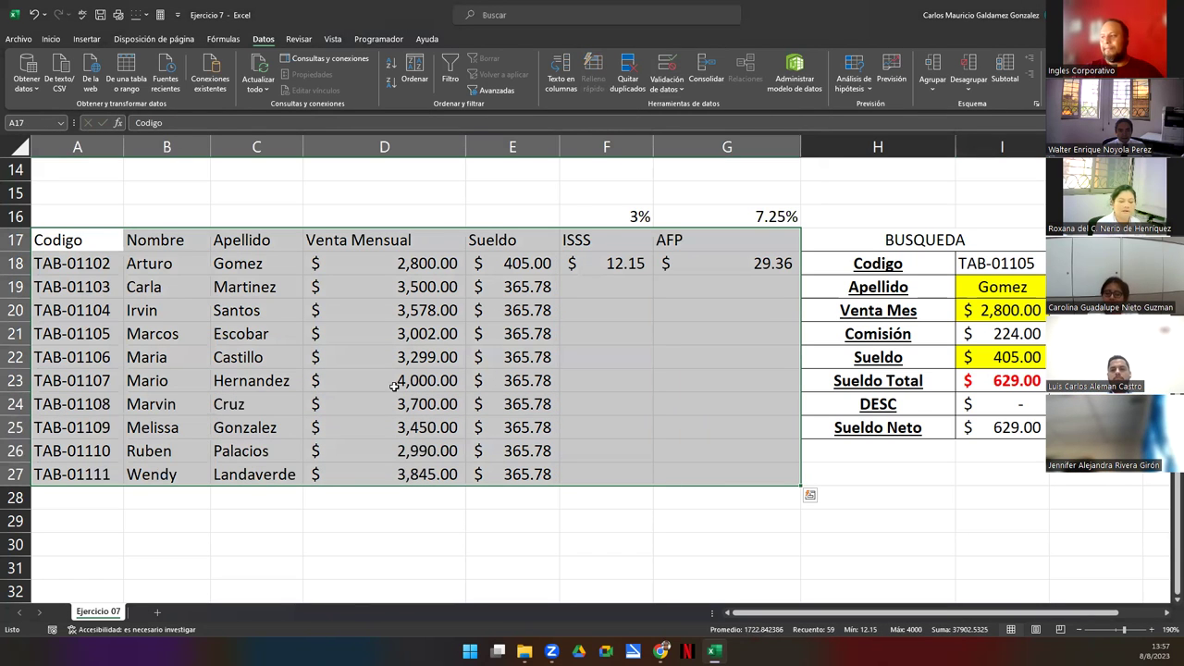
key(ctrl+t)
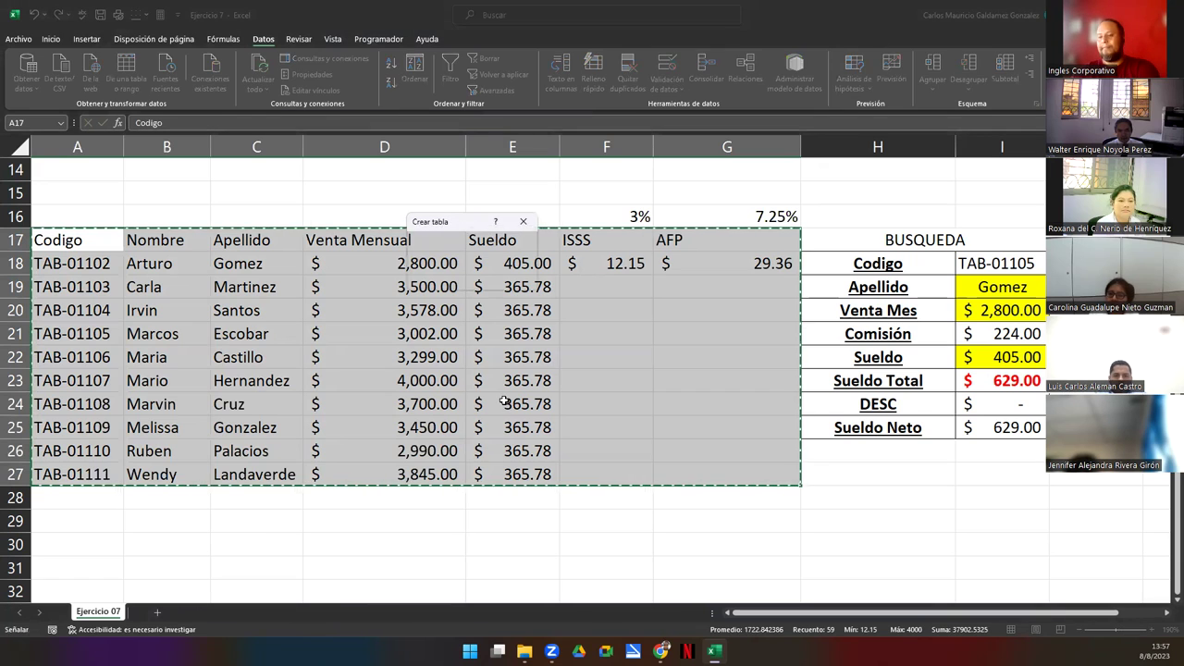
key(Return)
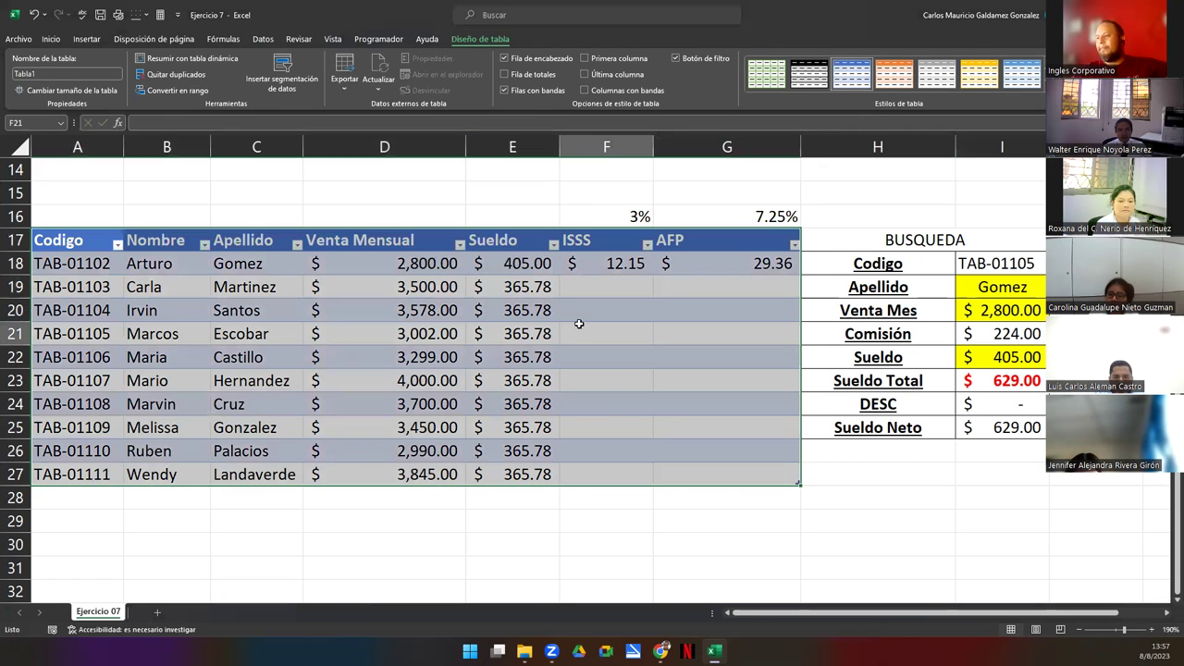
click(567, 325)
Step: Apply the Énfasis1 cell style to the percentage cells F16:G16 above the ISSS and AFP headers
click(619, 217)
drag(619, 216, 700, 217)
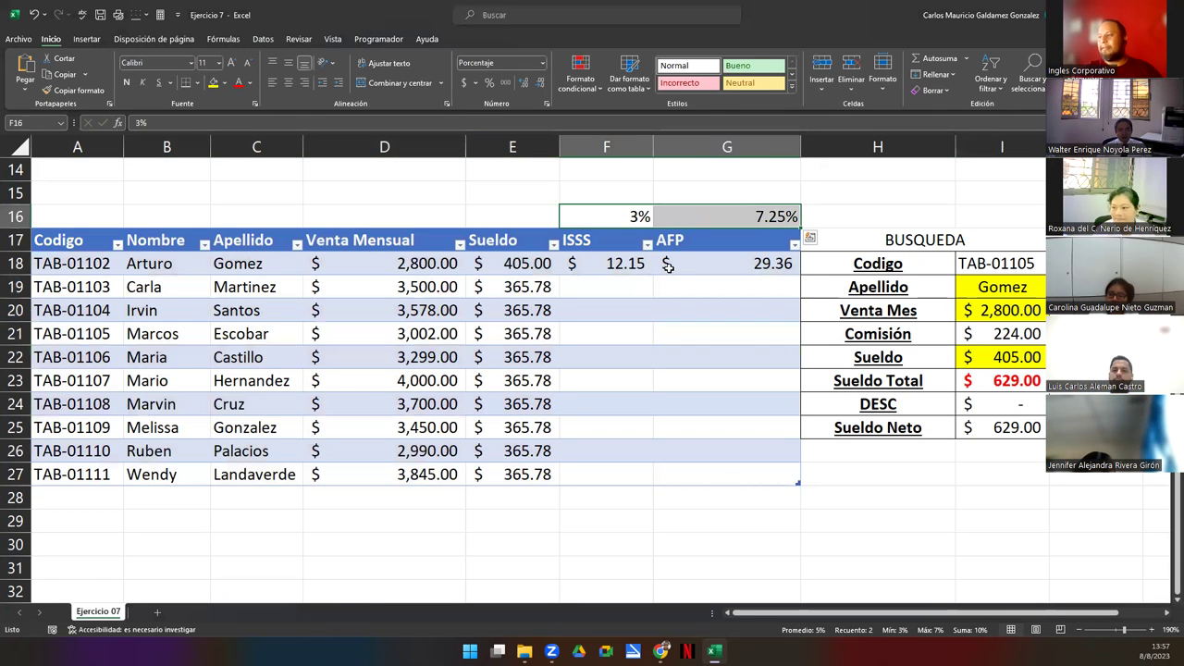
click(792, 88)
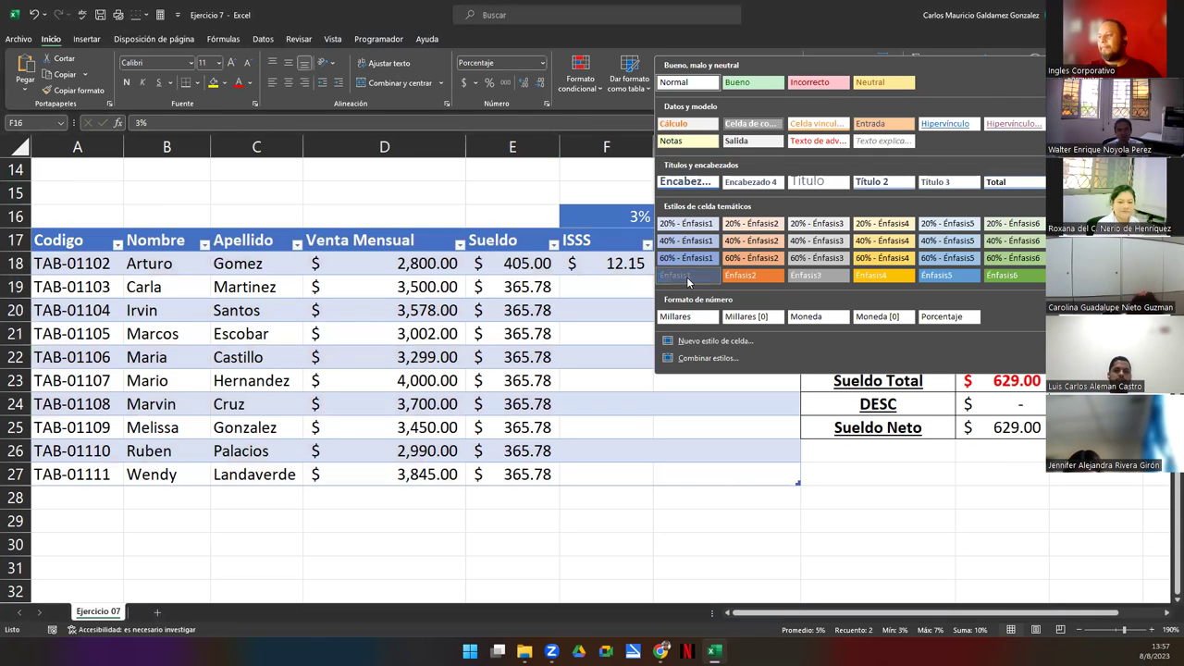
click(686, 276)
click(655, 346)
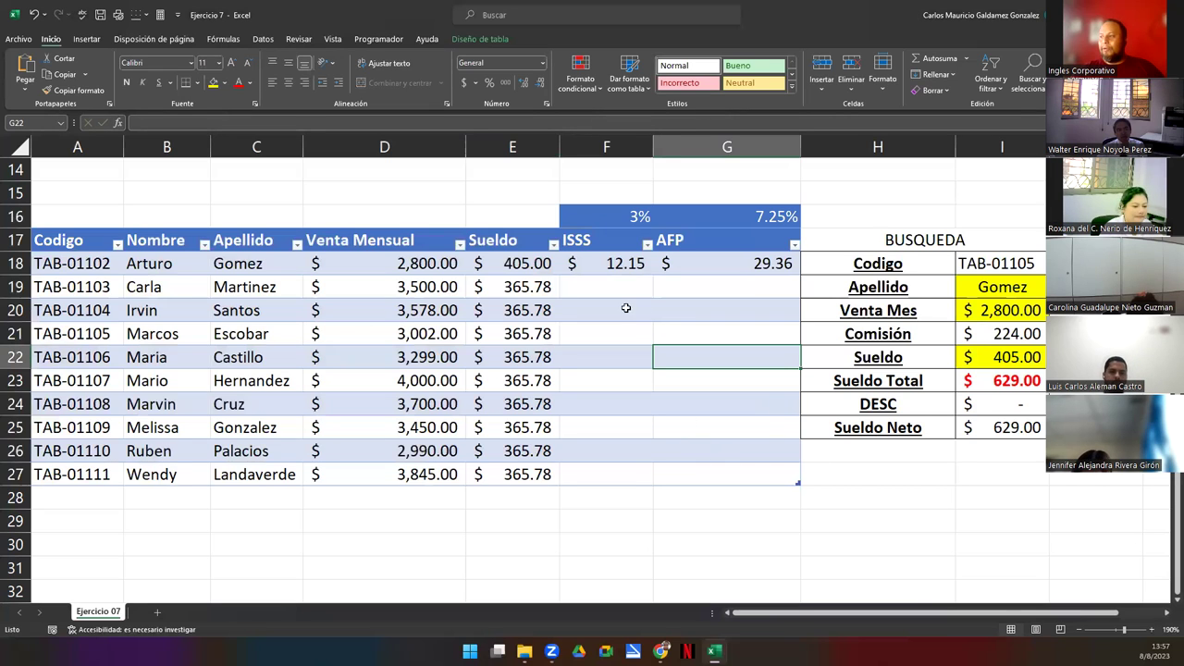
Step: Try to fill the ISSS formula =E18*F16 from F18 down the column
click(595, 266)
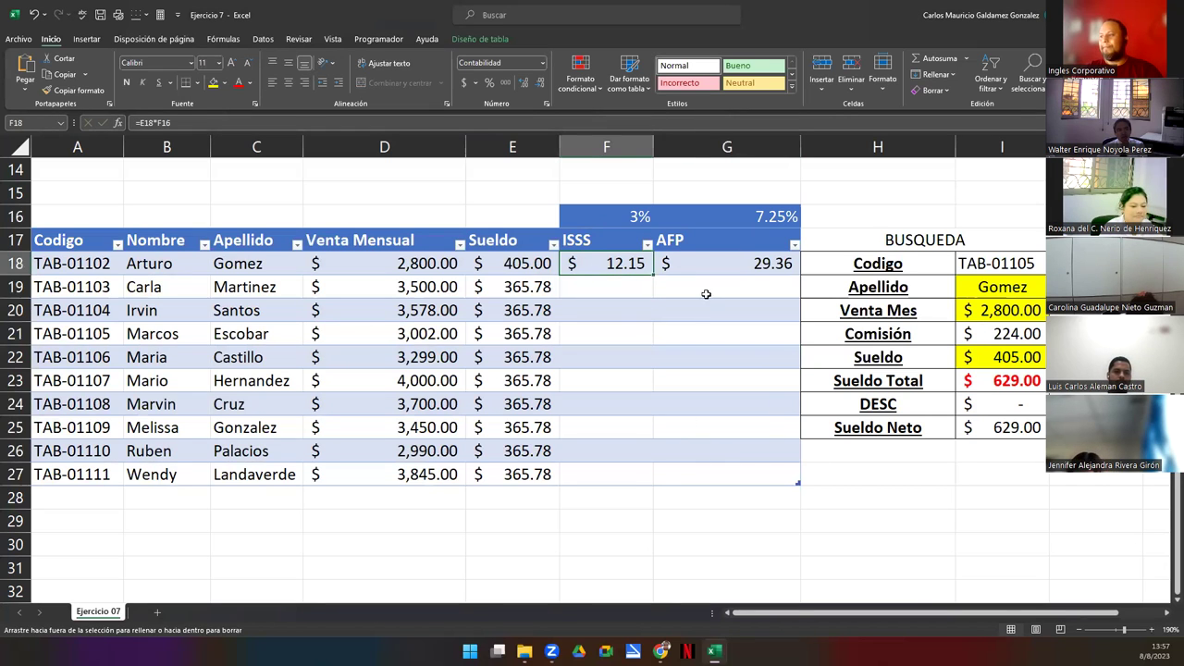
double_click(655, 275)
Step: Make the rate reference in F18 absolute as =E18*$F$16 and fill the ISSS formula down to F27
click(609, 265)
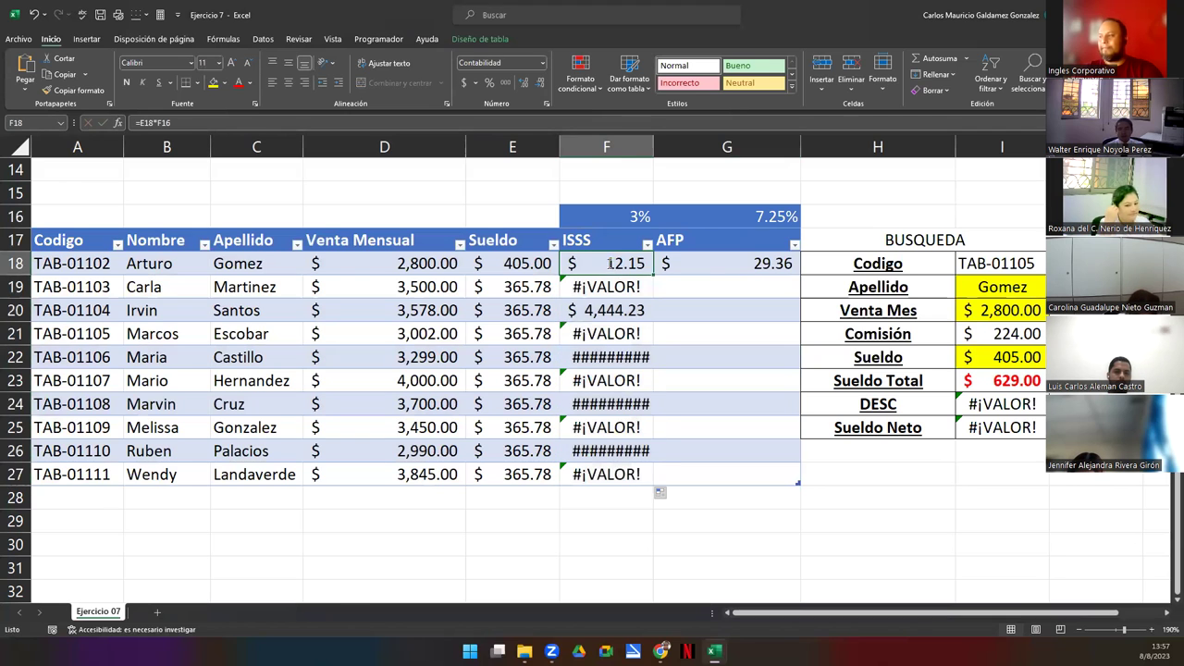
double_click(610, 263)
key(F4)
key(ctrl+Return)
double_click(655, 274)
Step: Change the AFP formula in G18 to =E18*$G$16 so that it fills the table's whole AFP column
double_click(738, 267)
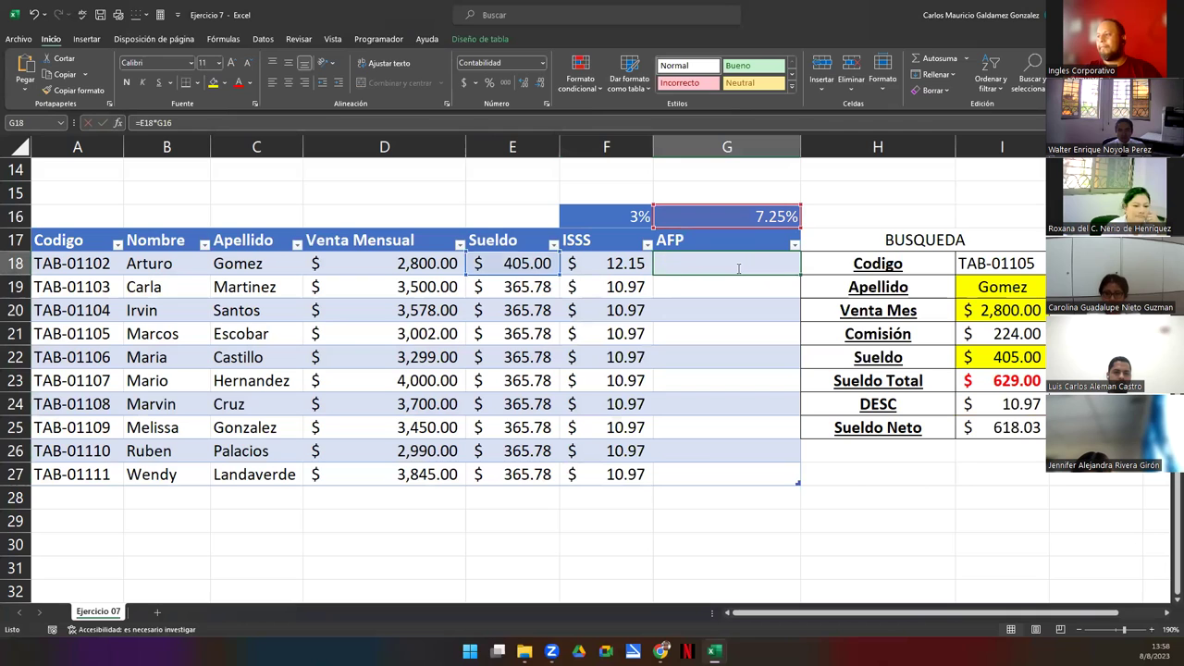
key(F4)
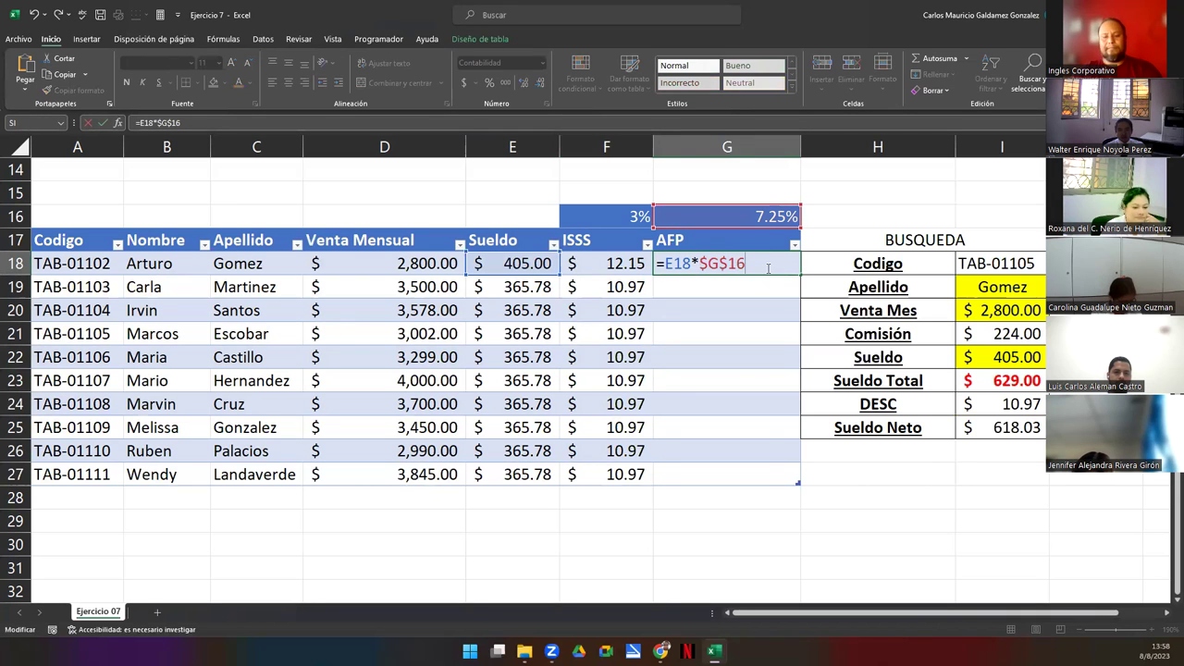
key(Return)
click(713, 461)
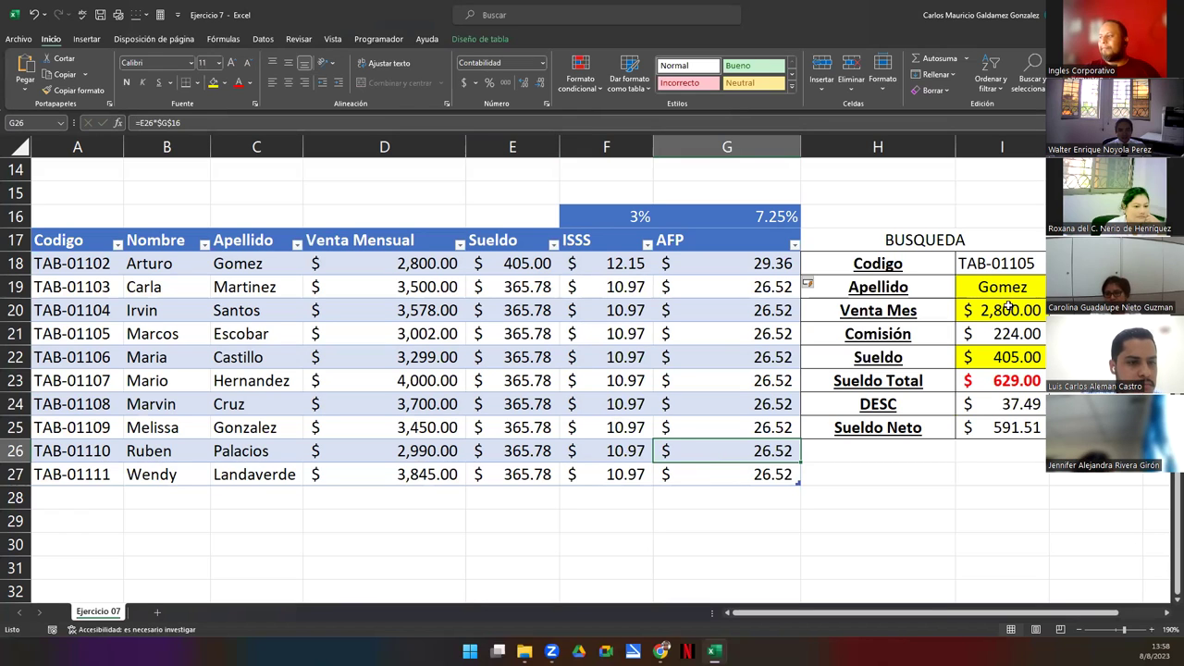
Step: Clear the Apellido, Venta Mes, Sueldo and Codigo values in the BUSQUEDA block
drag(994, 292, 1009, 313)
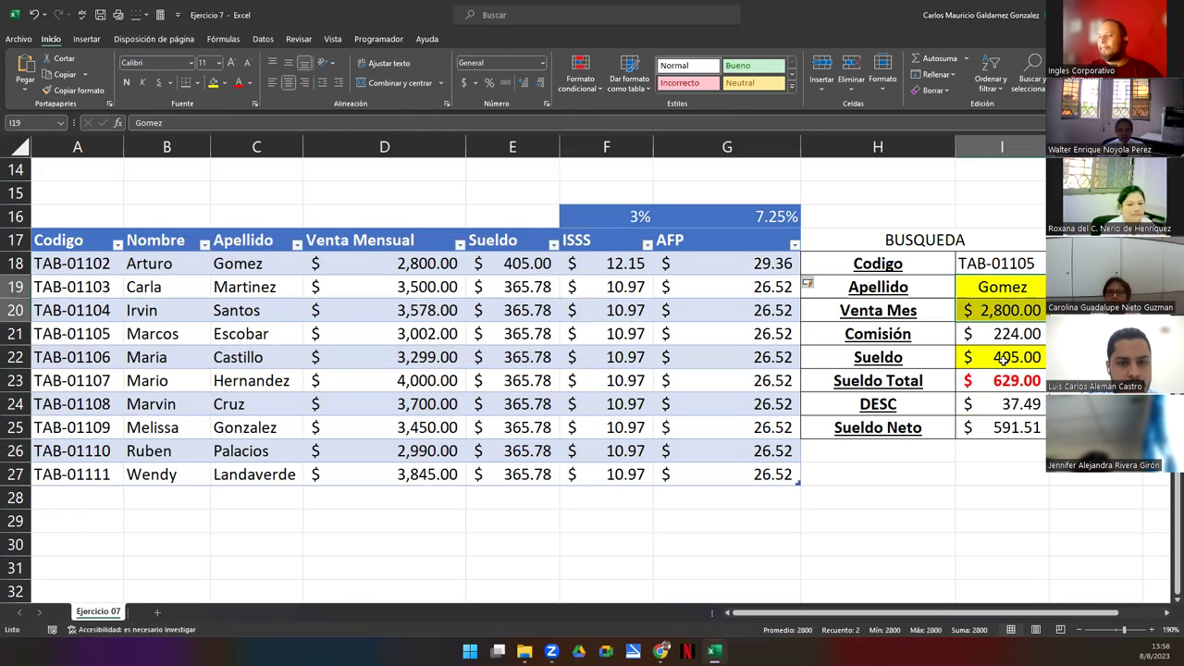
key(Delete)
click(1016, 267)
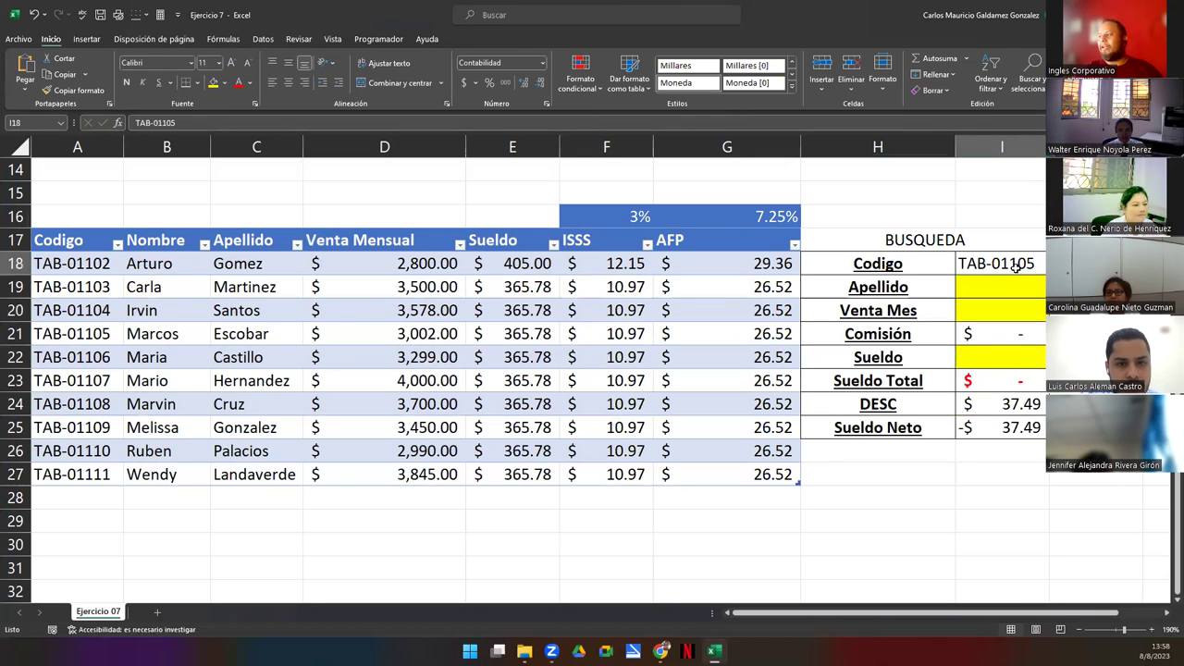
double_click(1016, 266)
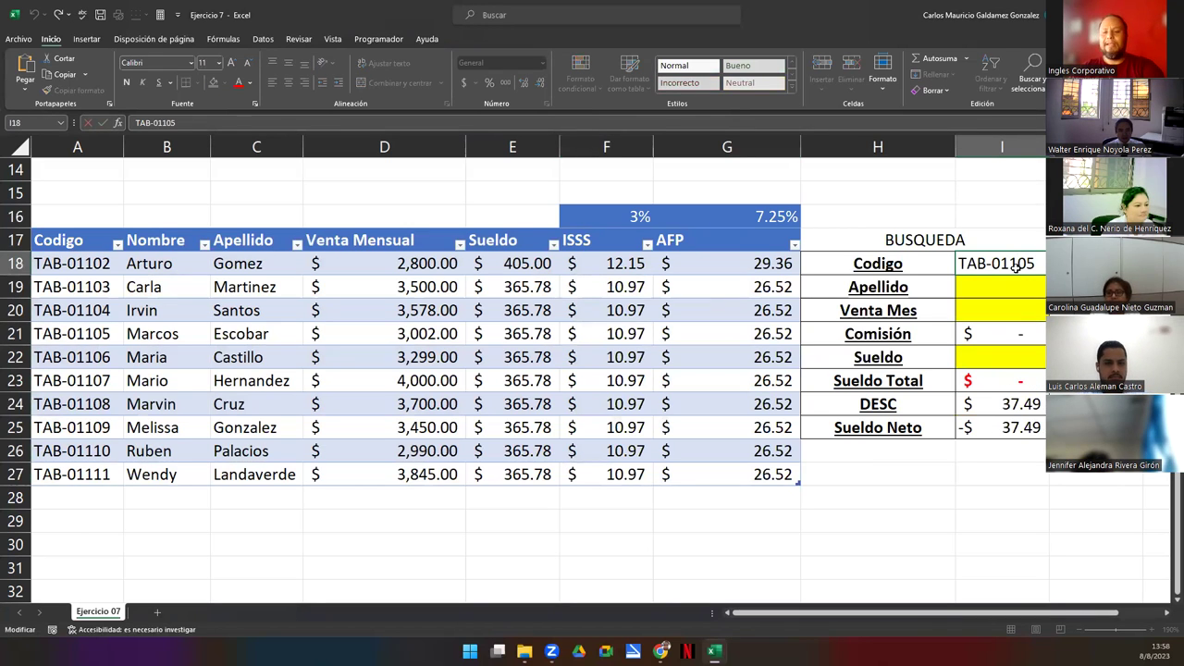
key(Escape)
key(Delete)
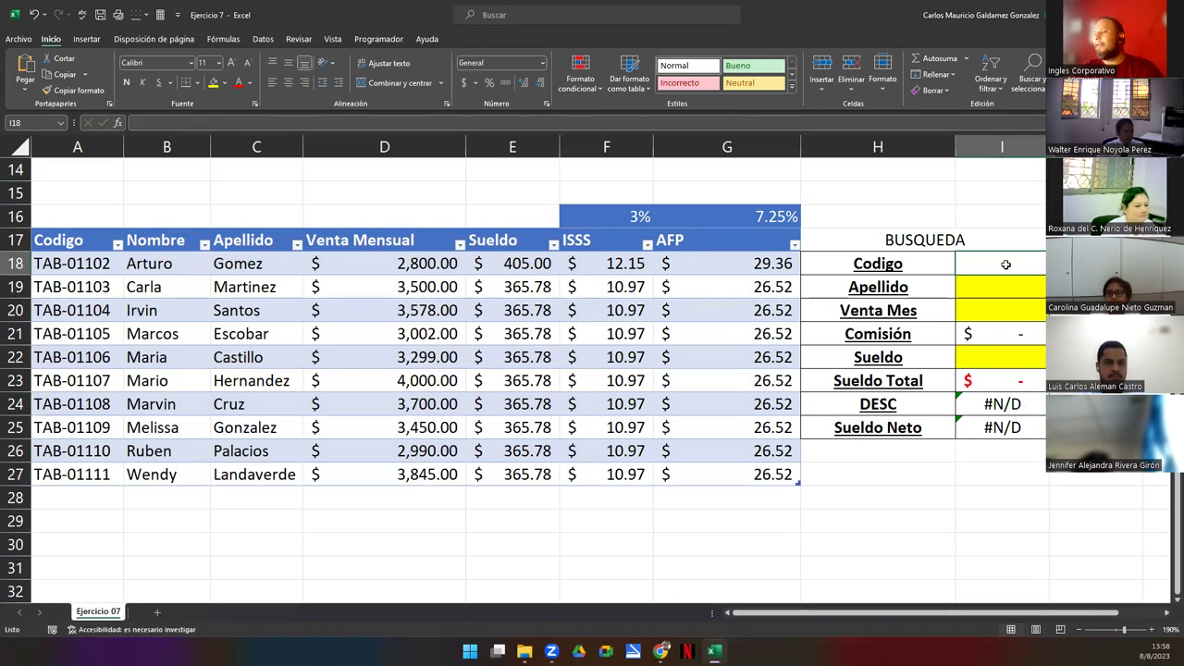
Step: Add list data validation to the Codigo cell I18 with the source =$A$18:$A$27
click(263, 39)
click(685, 79)
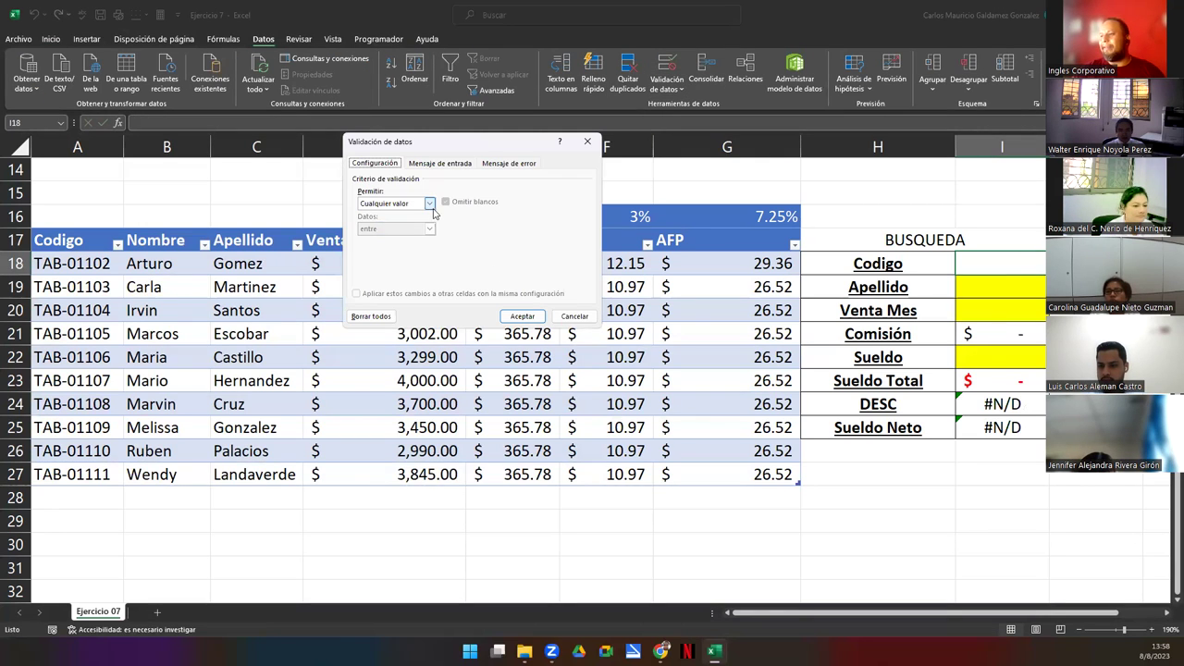
click(429, 203)
click(407, 245)
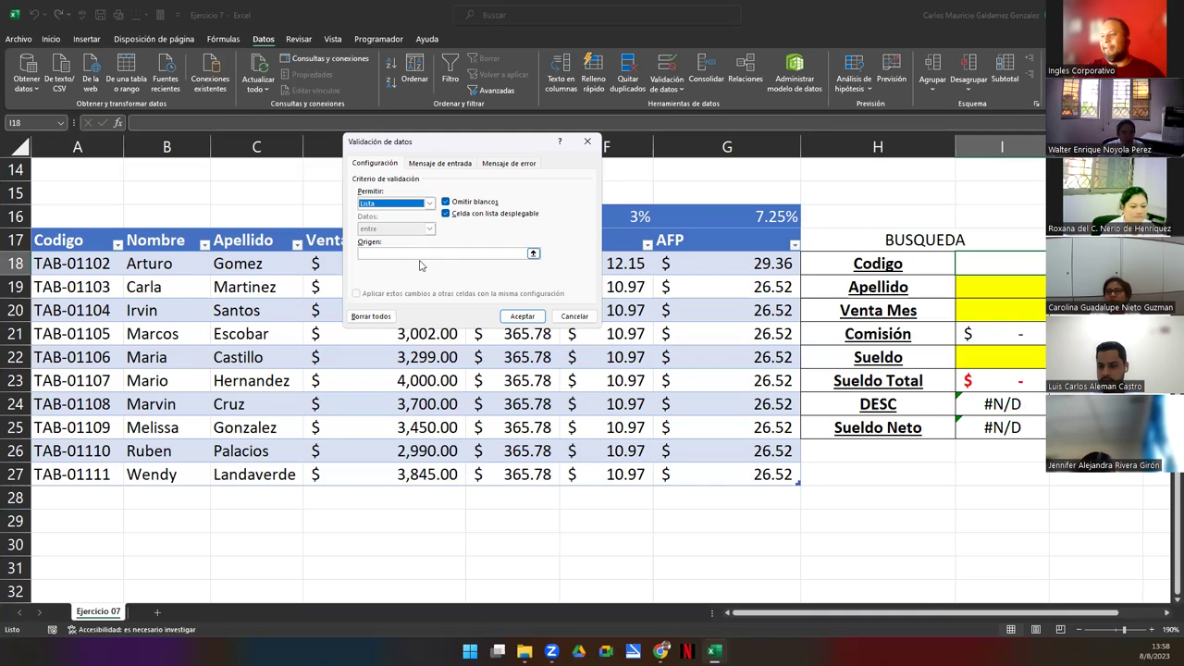
click(533, 256)
drag(61, 266, 102, 474)
click(594, 157)
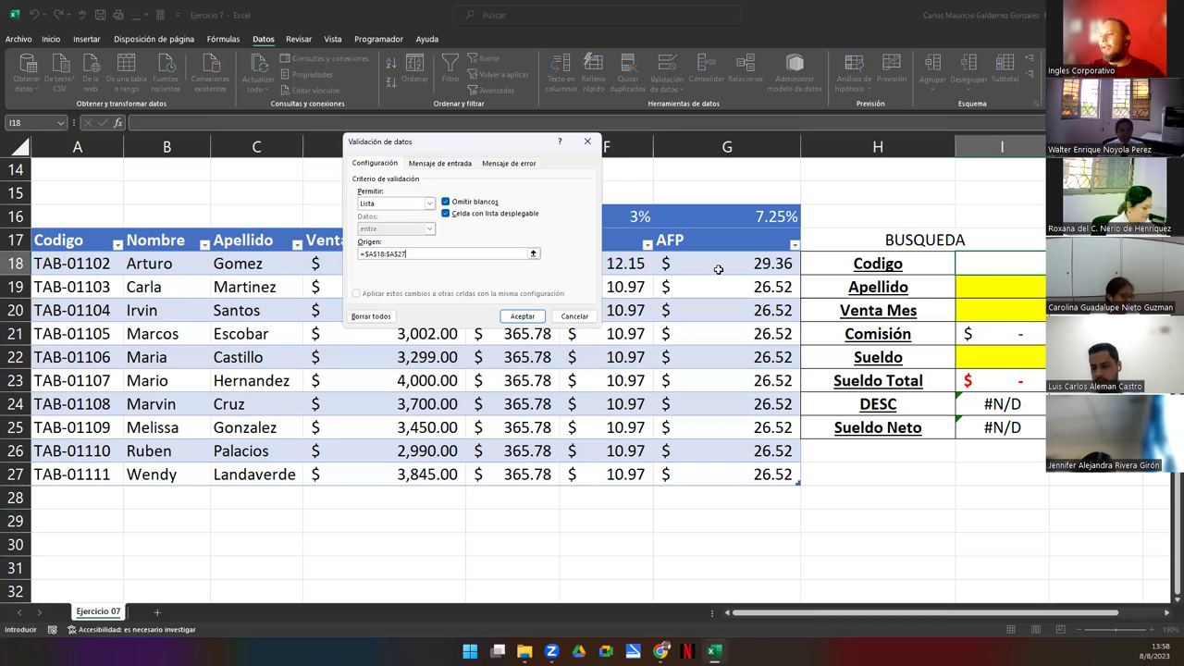
click(522, 315)
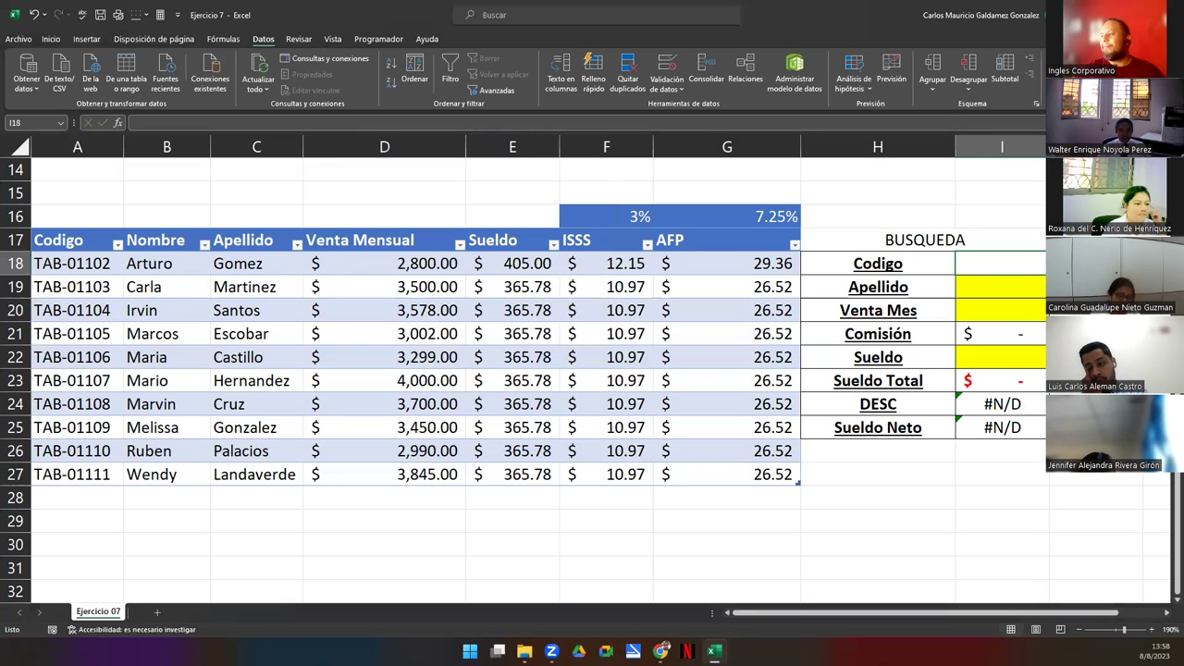
Step: Choose TAB-01104 from the Codigo dropdown list in I18 and review the other codes it offers
click(1054, 264)
click(970, 315)
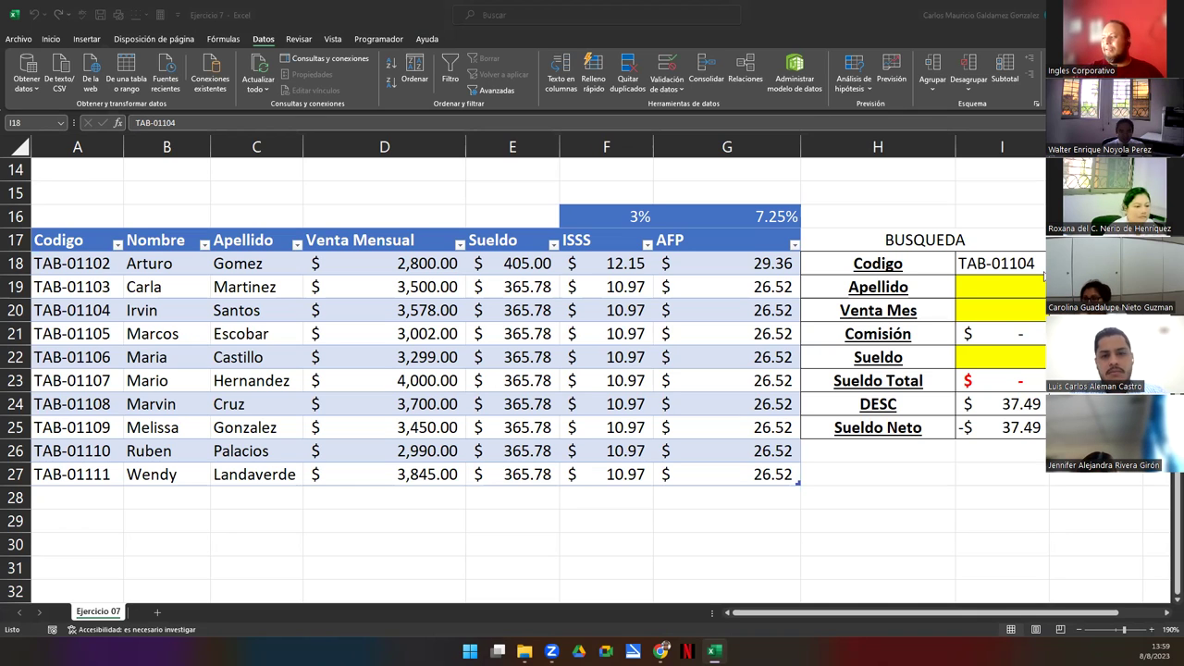
key(alt+Down)
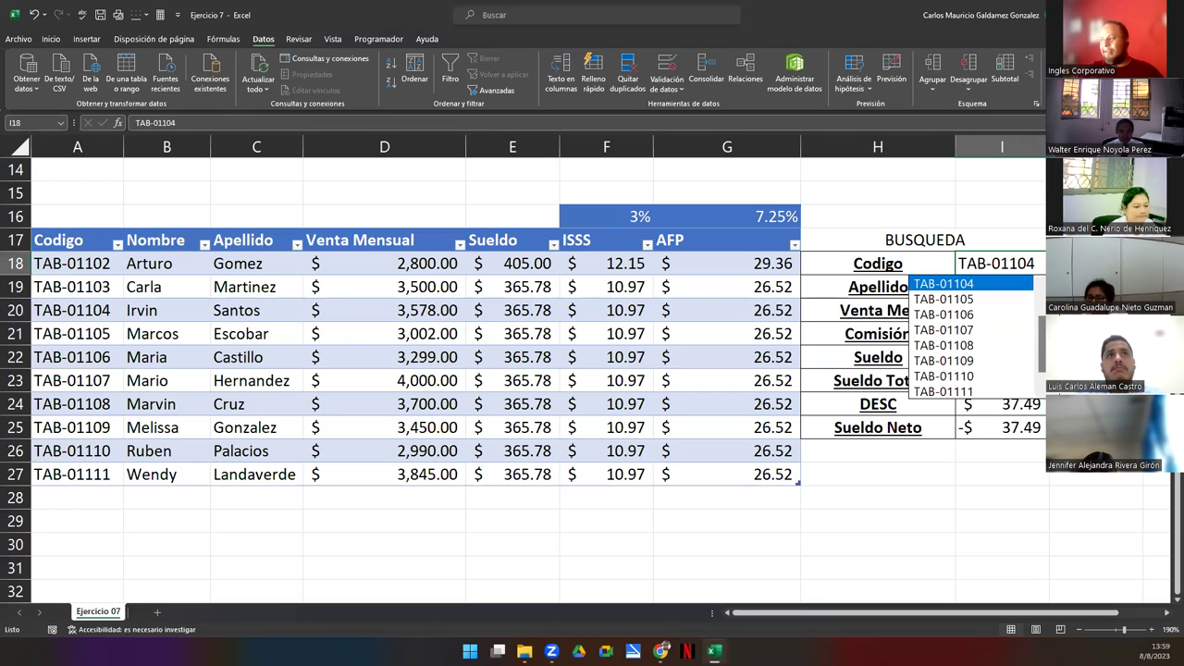
scroll(1042, 361, up, 2)
scroll(1043, 361, down, 2)
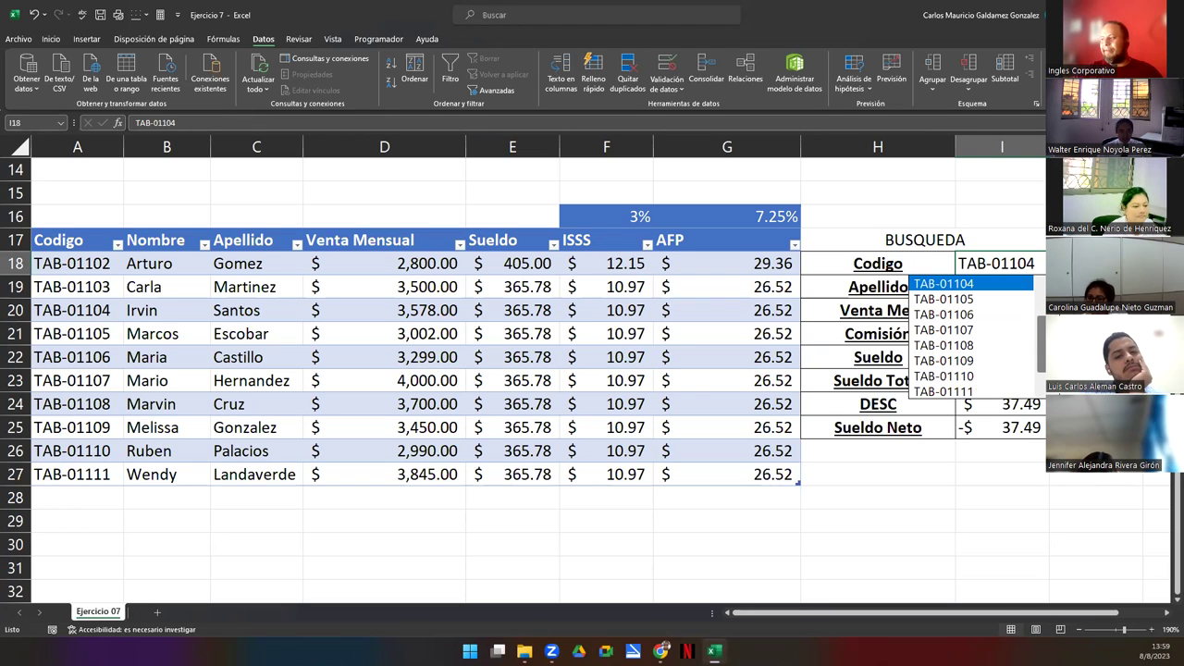
scroll(1044, 398, up, 2)
scroll(1044, 398, down, 2)
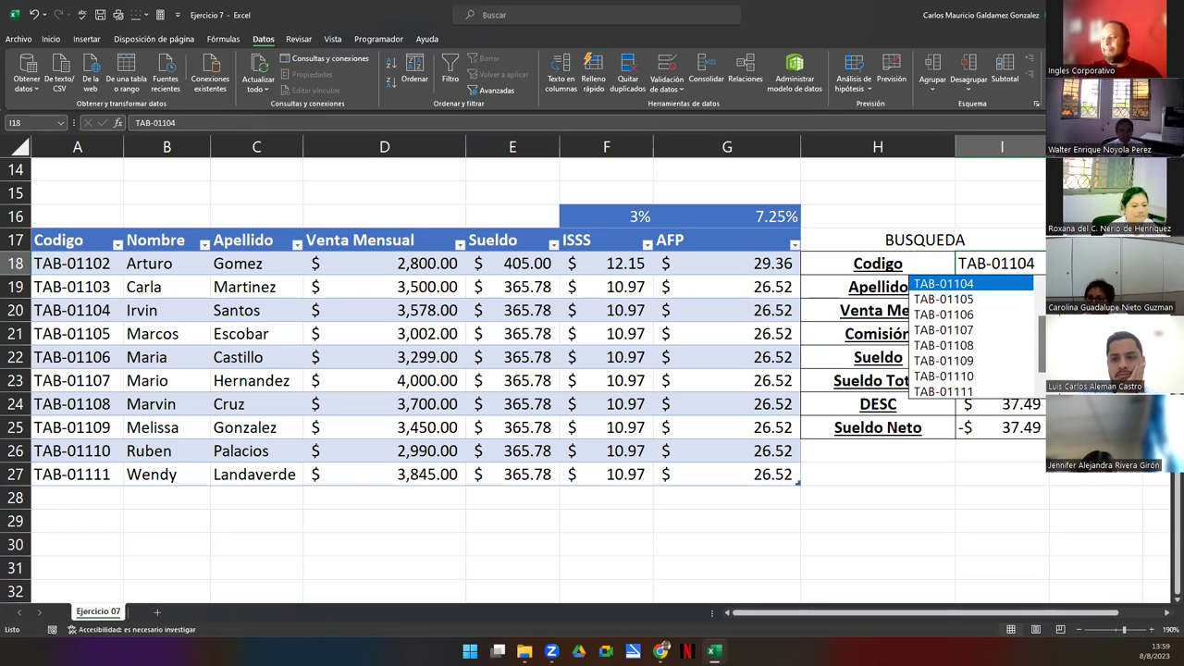
key(Escape)
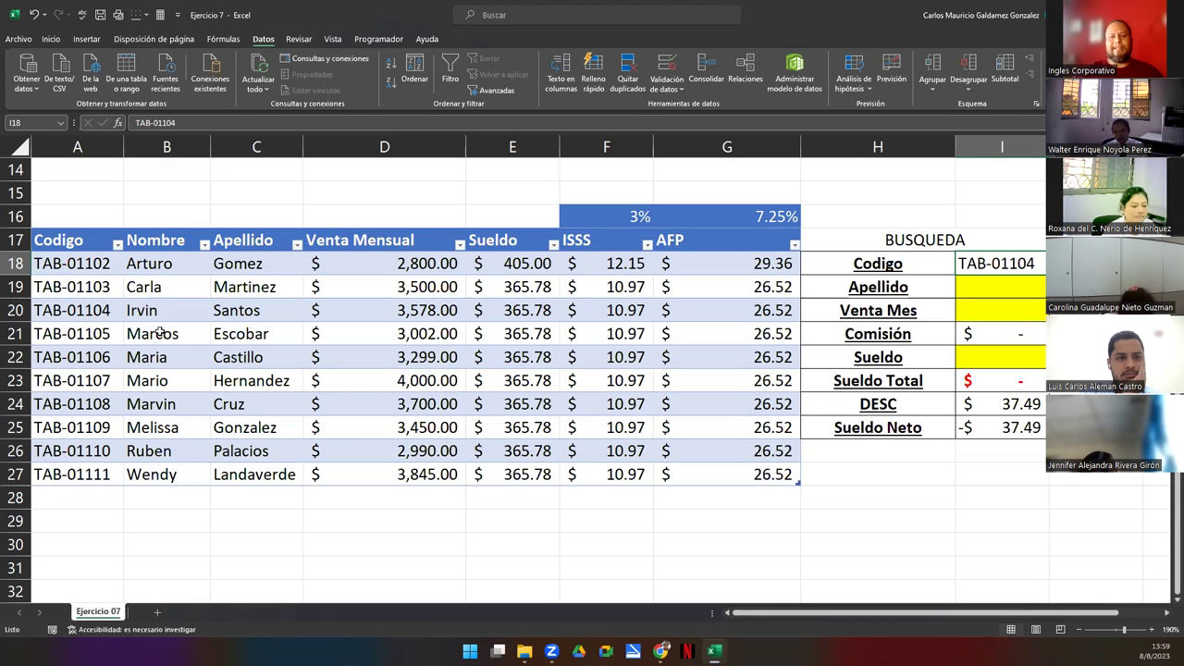
click(1161, 407)
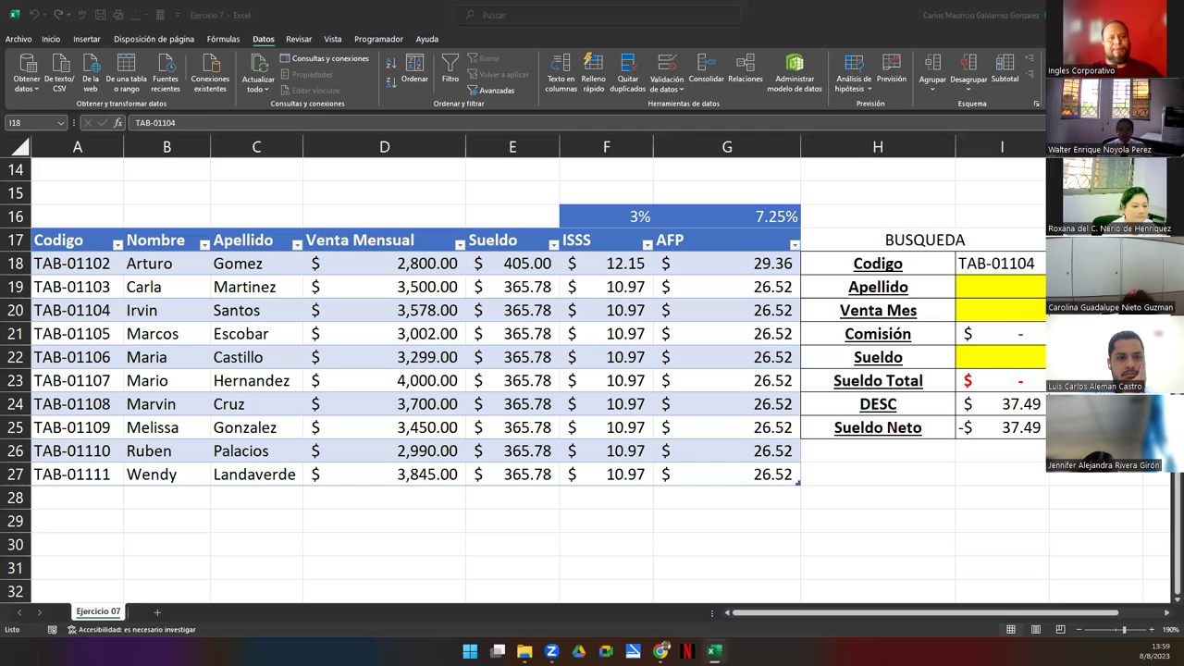